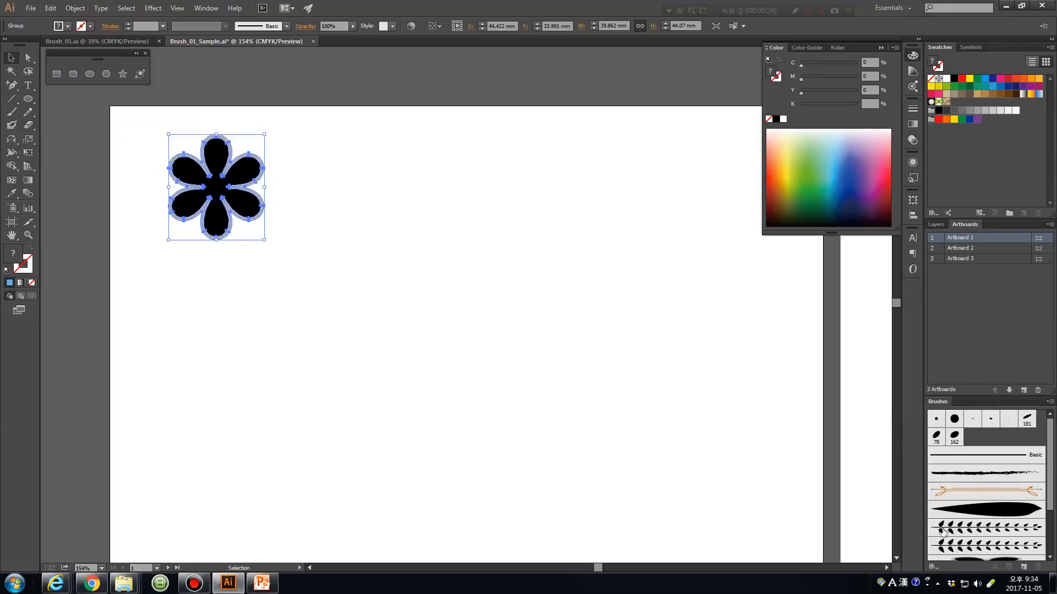
Create a new scatter brush from the selected black flower, keeping the default brush options.
{"action": "left_click", "coordinate": [1023, 567]}
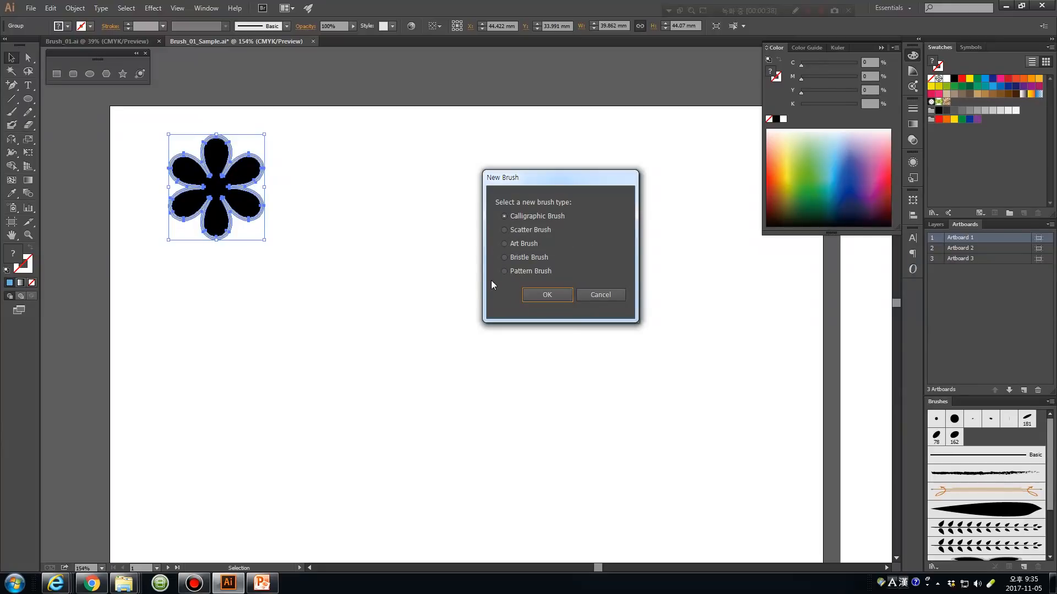
{"action": "left_click", "coordinate": [523, 232]}
{"action": "left_click", "coordinate": [551, 295]}
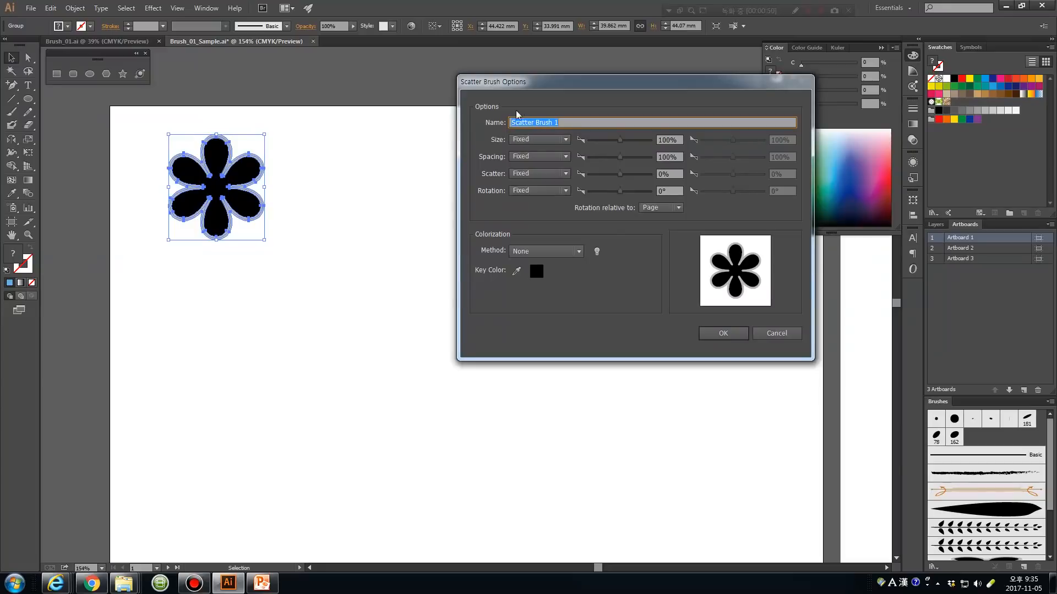
{"action": "left_click", "coordinate": [723, 333]}
Paint a wavy stroke about 165 mm wide and 37 mm high below the flower with the flower scatter brush.
{"action": "left_click", "coordinate": [295, 311]}
{"action": "left_click", "coordinate": [8, 111]}
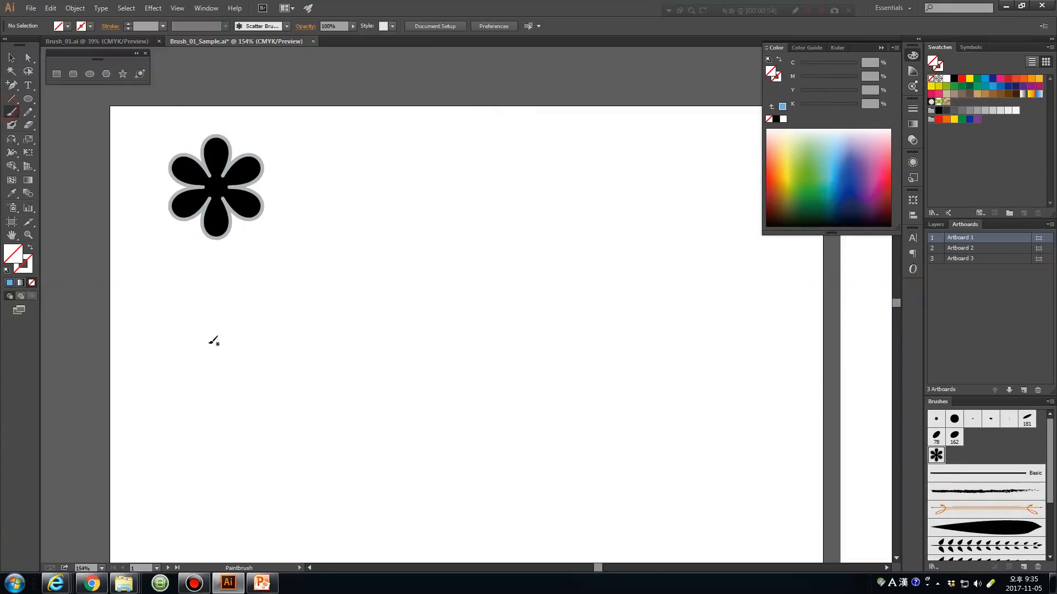
{"action": "mouse_move", "coordinate": [188, 344]}
{"action": "left_mouse_down"}
{"action": "mouse_move", "coordinate": [472, 351]}
{"action": "mouse_move", "coordinate": [572, 325]}
{"action": "left_mouse_up"}
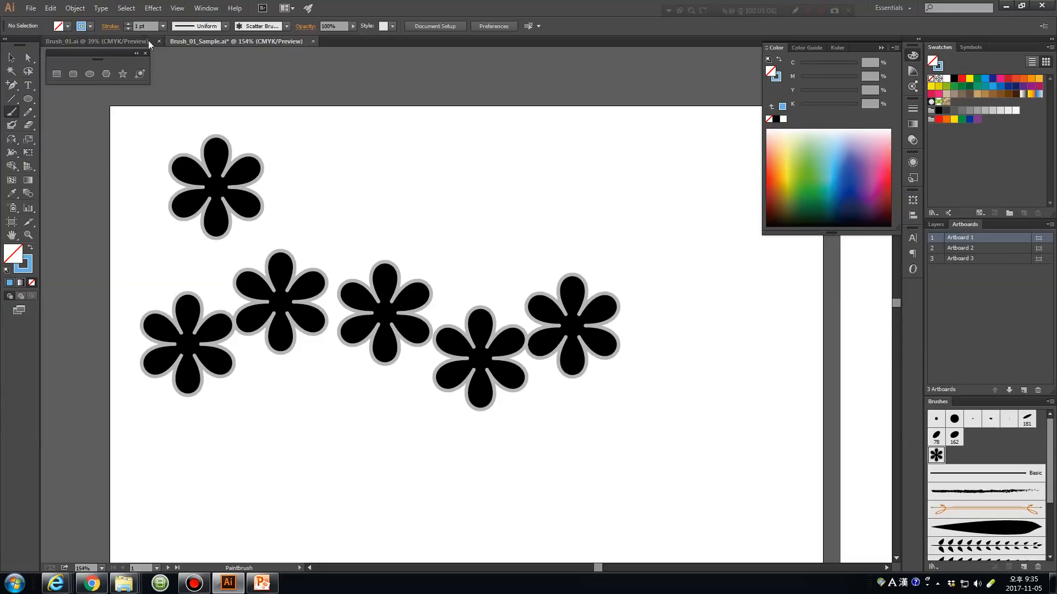
Set the painted flower stroke's weight to 0.5 pt.
{"action": "left_click", "coordinate": [163, 25]}
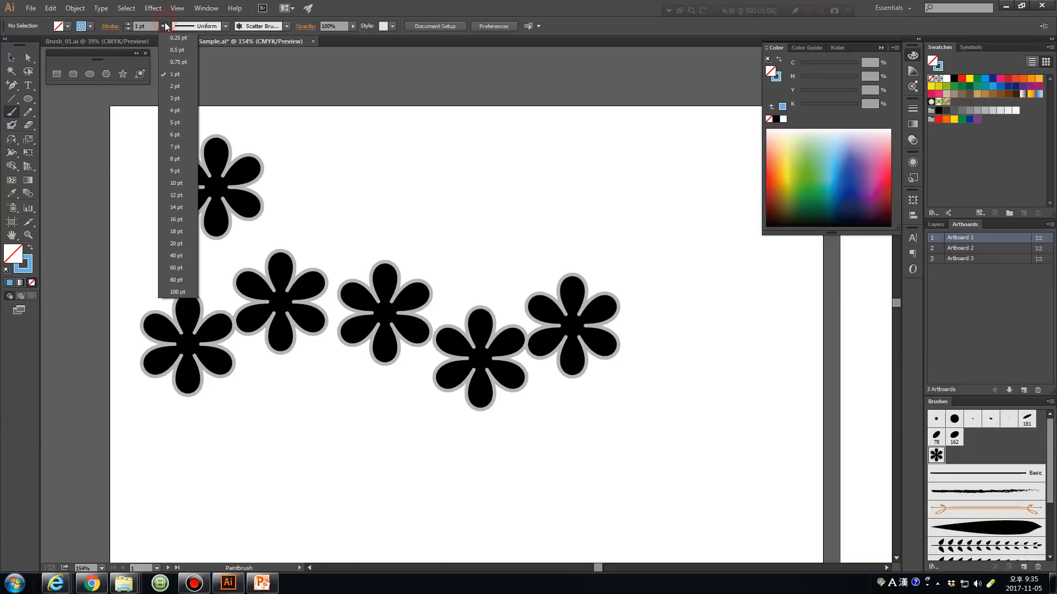
{"action": "left_click", "coordinate": [177, 61]}
{"action": "left_click", "coordinate": [14, 59]}
{"action": "left_click", "coordinate": [340, 300]}
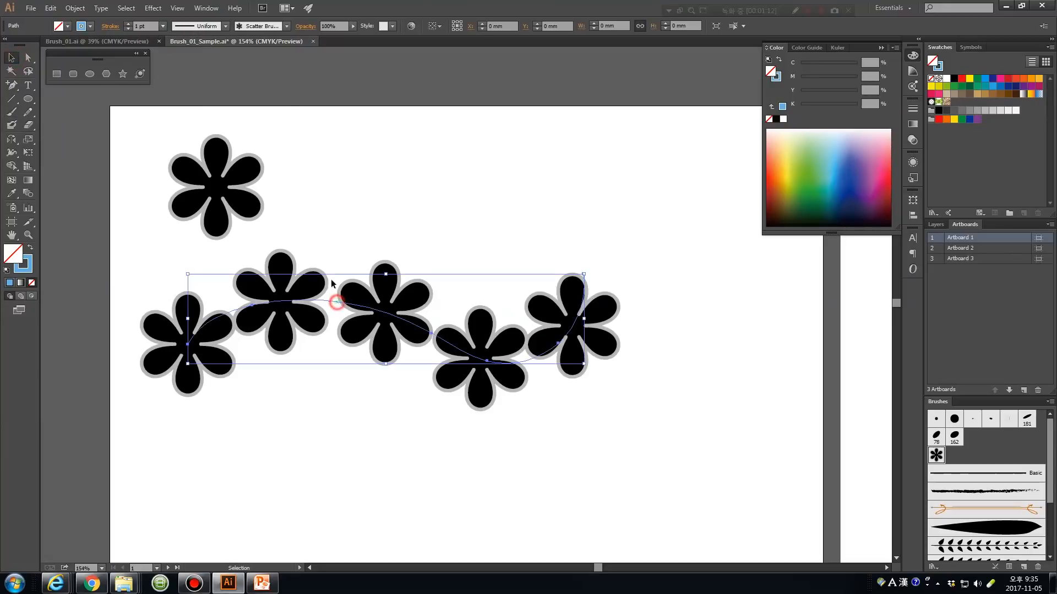
{"action": "left_click", "coordinate": [164, 25]}
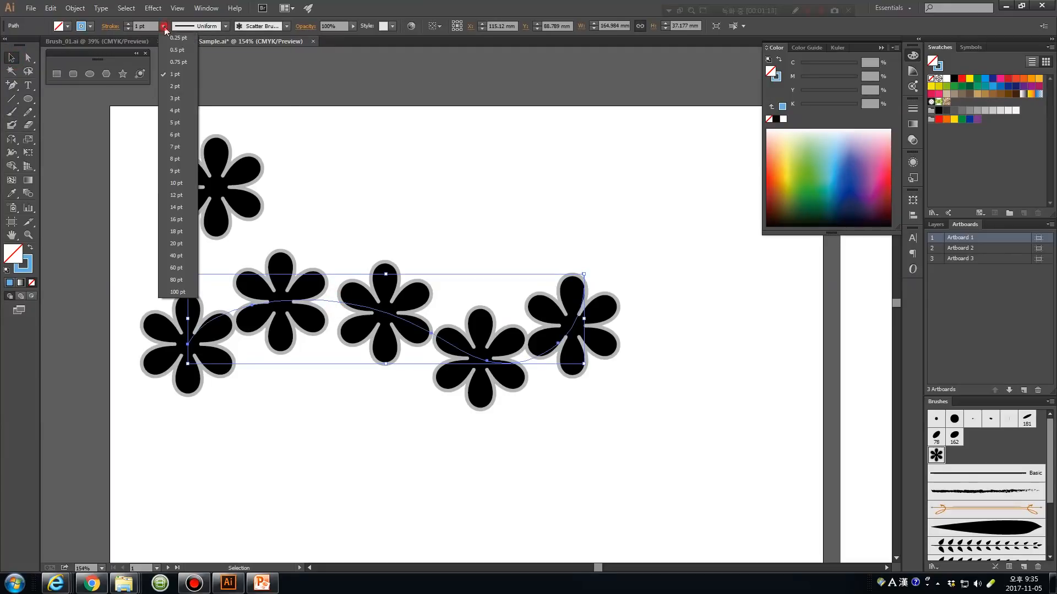
{"action": "left_click", "coordinate": [185, 63]}
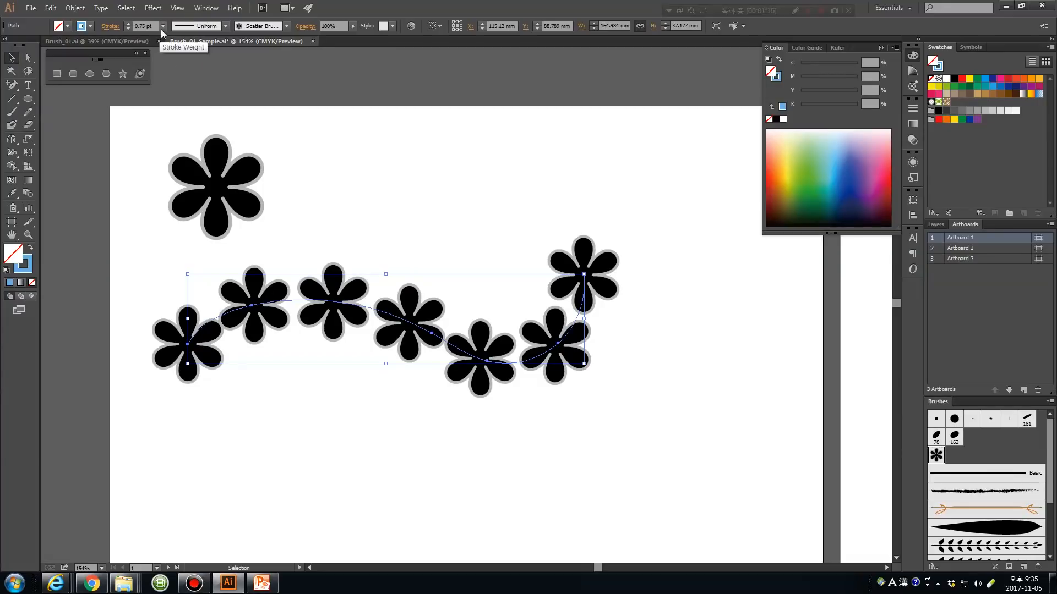
{"action": "left_click", "coordinate": [164, 27]}
{"action": "left_click", "coordinate": [177, 50]}
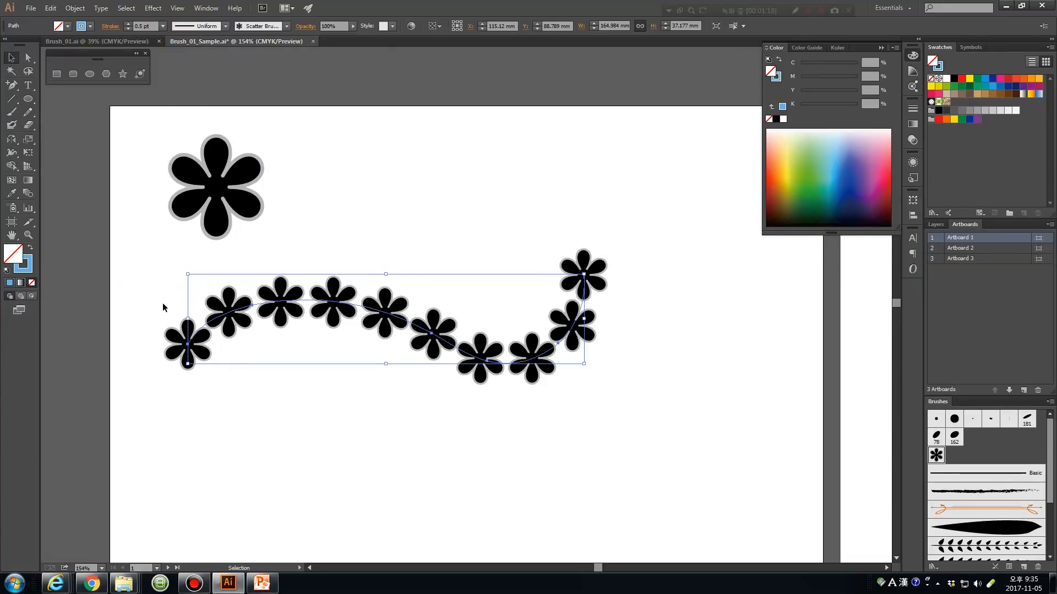
Move the flower stroke beside the original flower and place a duplicate of it directly below.
{"action": "left_click", "coordinate": [320, 300]}
{"action": "mouse_move", "coordinate": [372, 264]}
{"action": "left_mouse_down"}
{"action": "mouse_move", "coordinate": [426, 183]}
{"action": "mouse_move", "coordinate": [396, 341]}
{"action": "left_mouse_up"}
{"action": "left_click", "coordinate": [404, 269]}
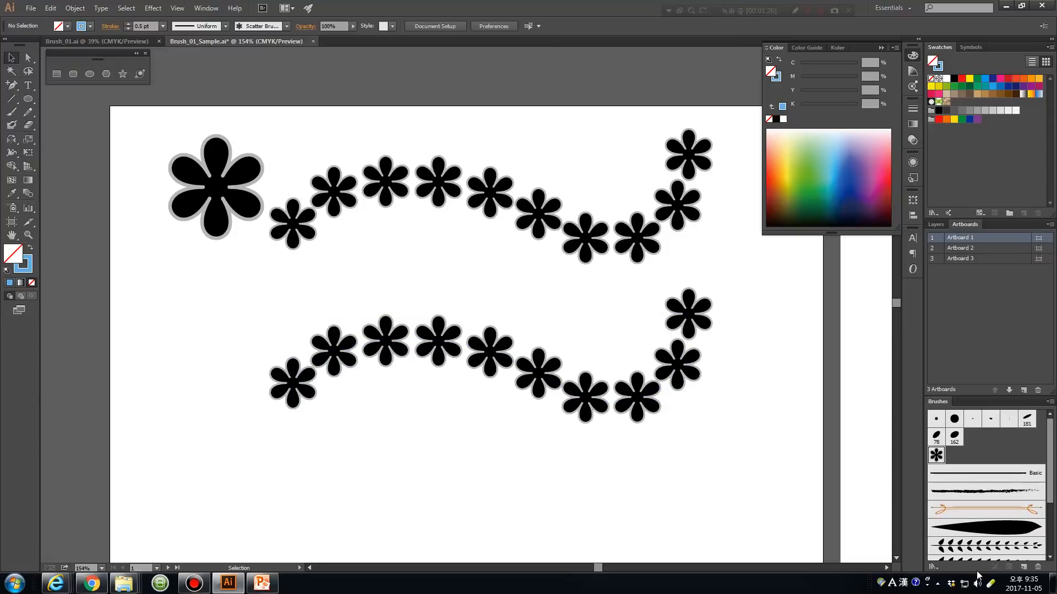
Set the flower scatter brush's size, spacing, scatter and rotation to Random and apply the changes to the existing strokes.
{"action": "double_click", "coordinate": [938, 455]}
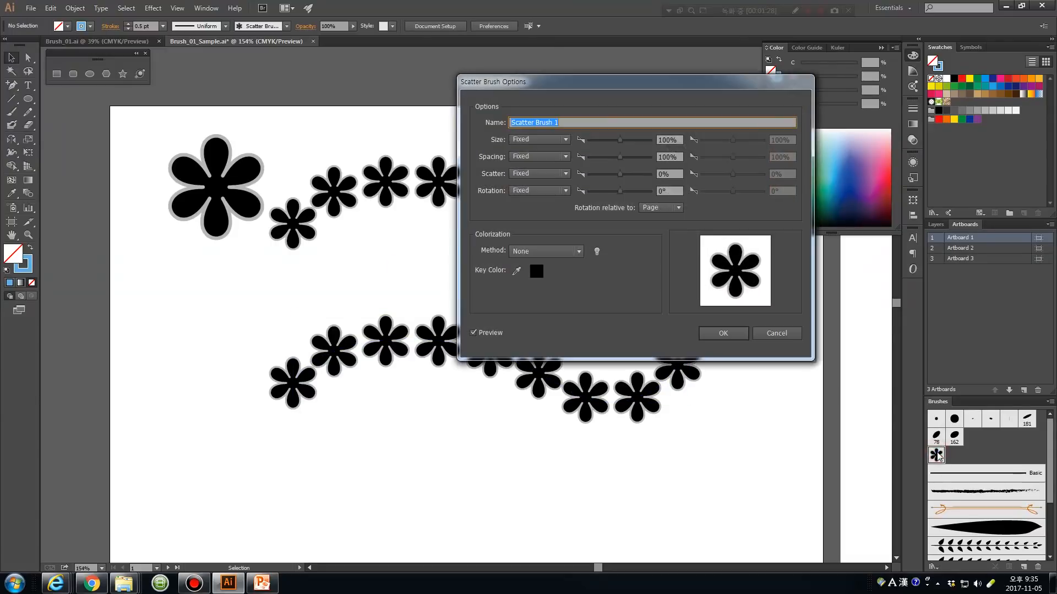
{"action": "left_click", "coordinate": [528, 140]}
{"action": "left_click", "coordinate": [533, 163]}
{"action": "left_click", "coordinate": [528, 156]}
{"action": "left_click", "coordinate": [532, 180]}
{"action": "left_click", "coordinate": [530, 173]}
{"action": "left_click", "coordinate": [531, 195]}
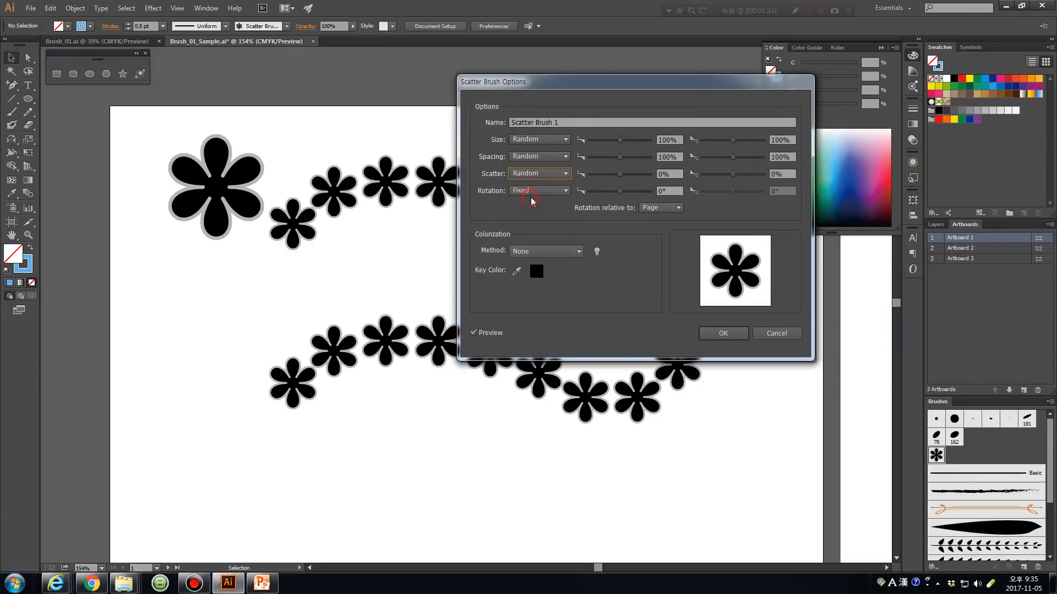
{"action": "left_click", "coordinate": [531, 194]}
{"action": "left_click", "coordinate": [544, 215]}
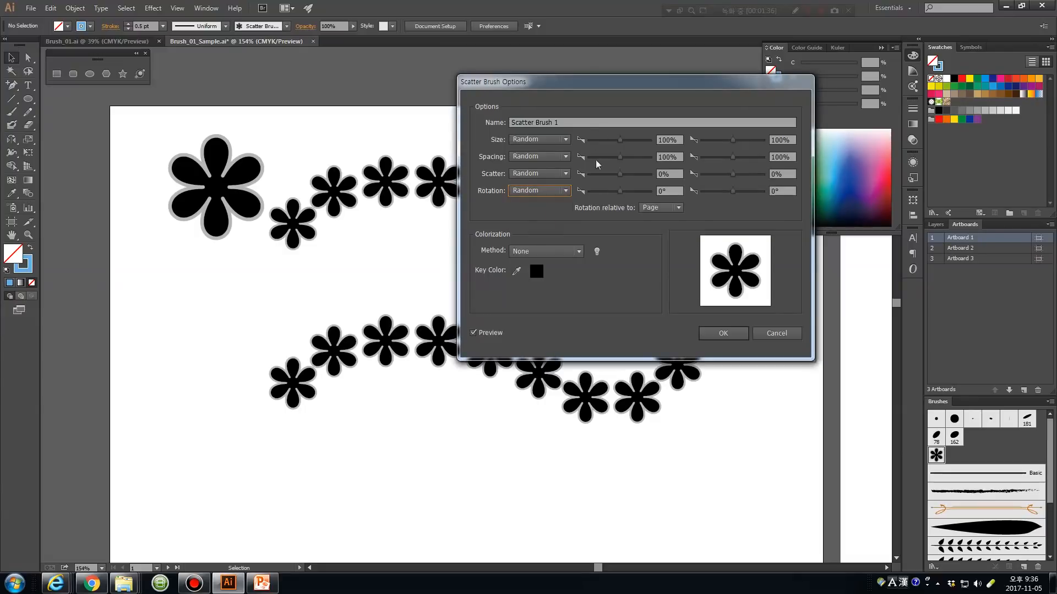
{"action": "left_click", "coordinate": [726, 333]}
{"action": "mouse_move", "coordinate": [467, 236]}
{"action": "left_mouse_down"}
{"action": "mouse_move", "coordinate": [704, 147]}
{"action": "mouse_move", "coordinate": [777, 203]}
{"action": "left_mouse_up"}
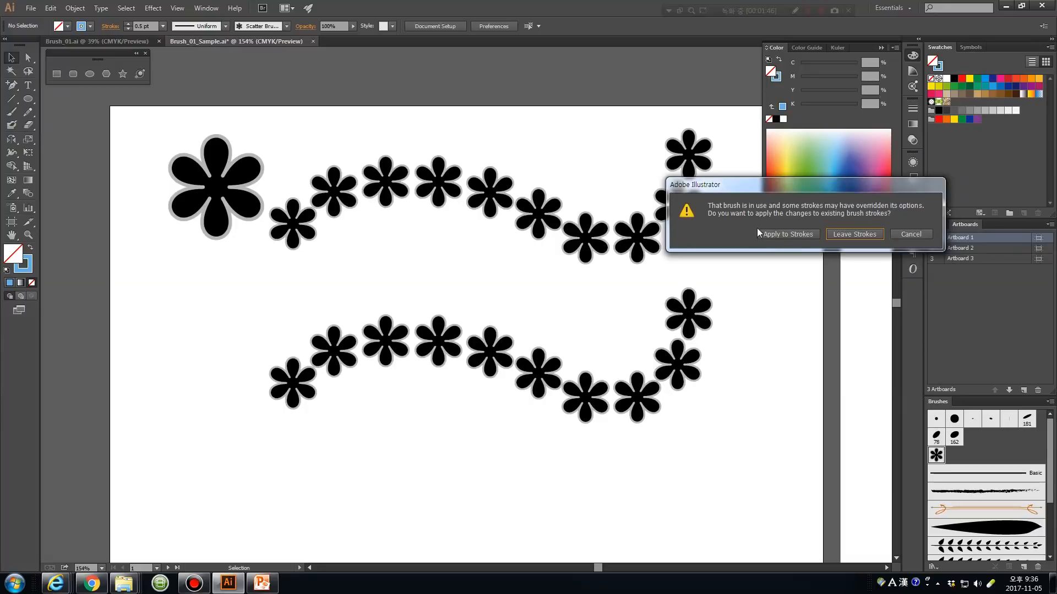
{"action": "left_click", "coordinate": [780, 235]}
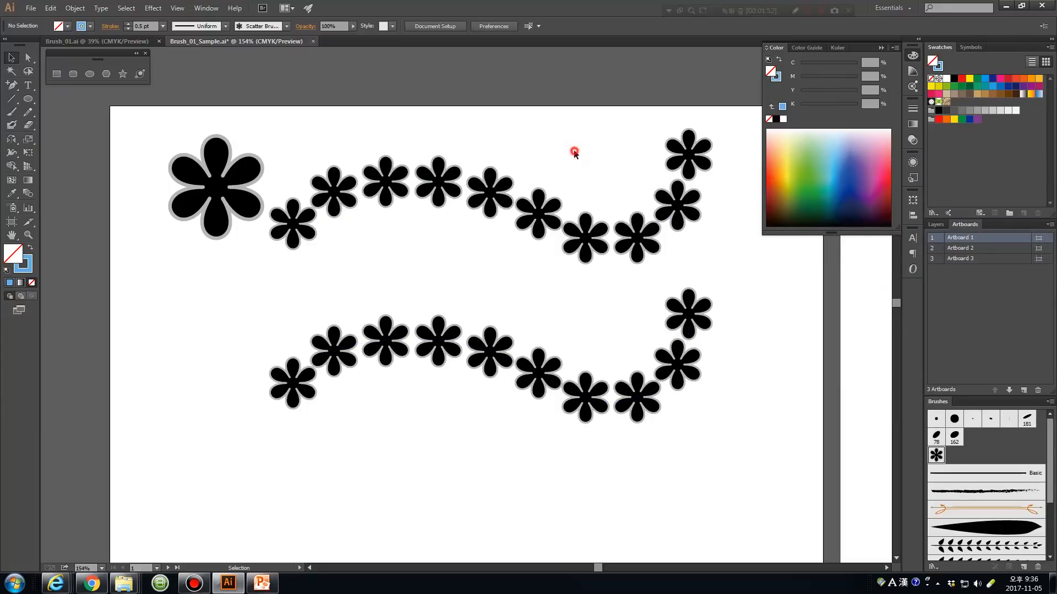
With the lower flower stroke selected, set the scatter brush's random size range to 200% and 20%.
{"action": "left_click_drag", "start_coordinate": [549, 168], "coordinate": [466, 416]}
{"action": "left_click", "coordinate": [466, 416]}
{"action": "left_click_drag", "start_coordinate": [521, 289], "coordinate": [464, 396]}
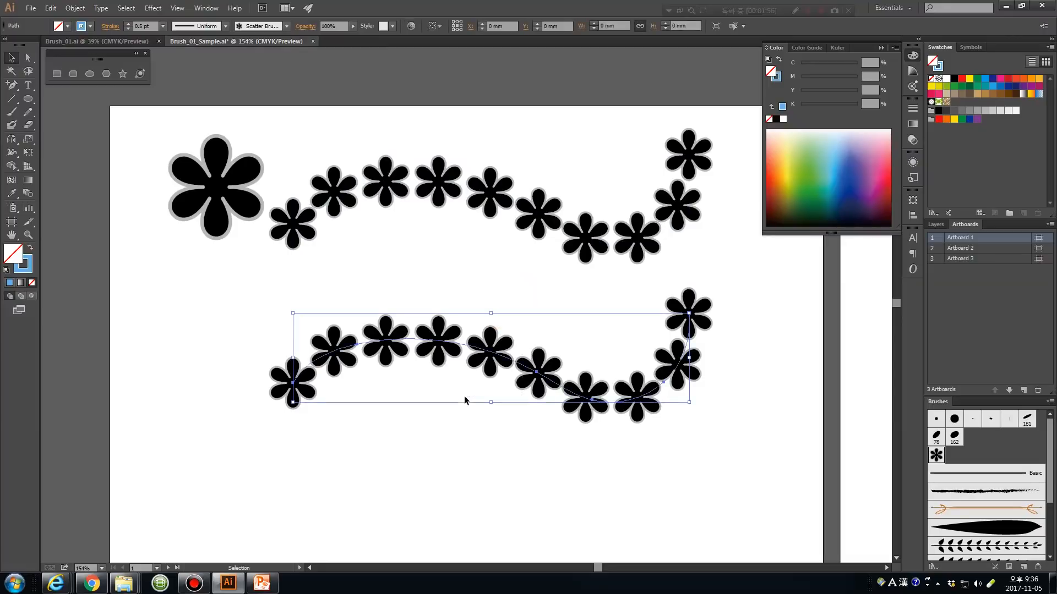
{"action": "left_click", "coordinate": [460, 402]}
{"action": "left_click", "coordinate": [645, 453]}
{"action": "left_click", "coordinate": [675, 386]}
{"action": "double_click", "coordinate": [936, 454]}
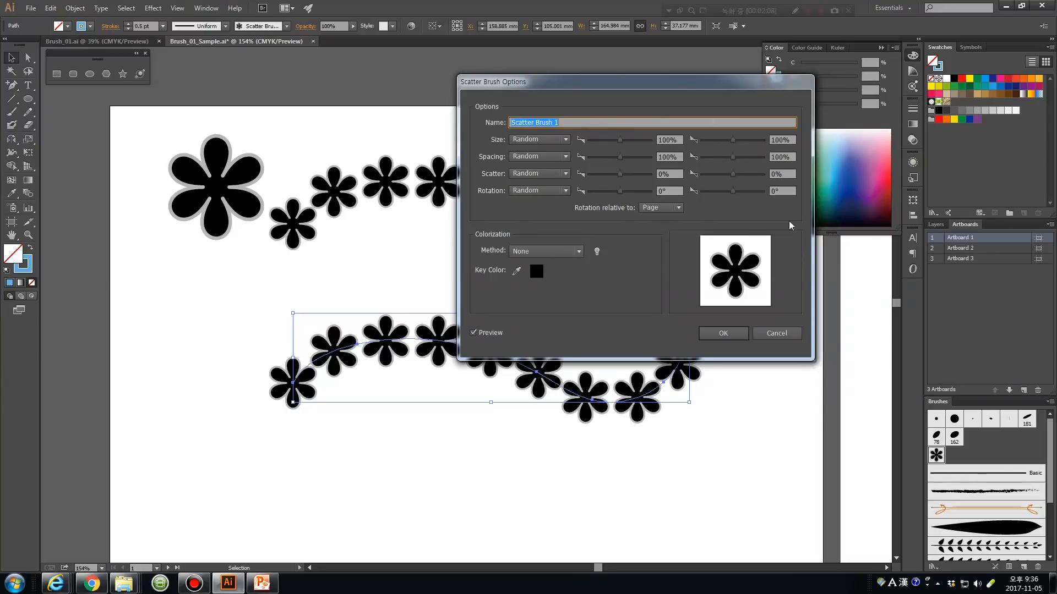
{"action": "left_click", "coordinate": [677, 139]}
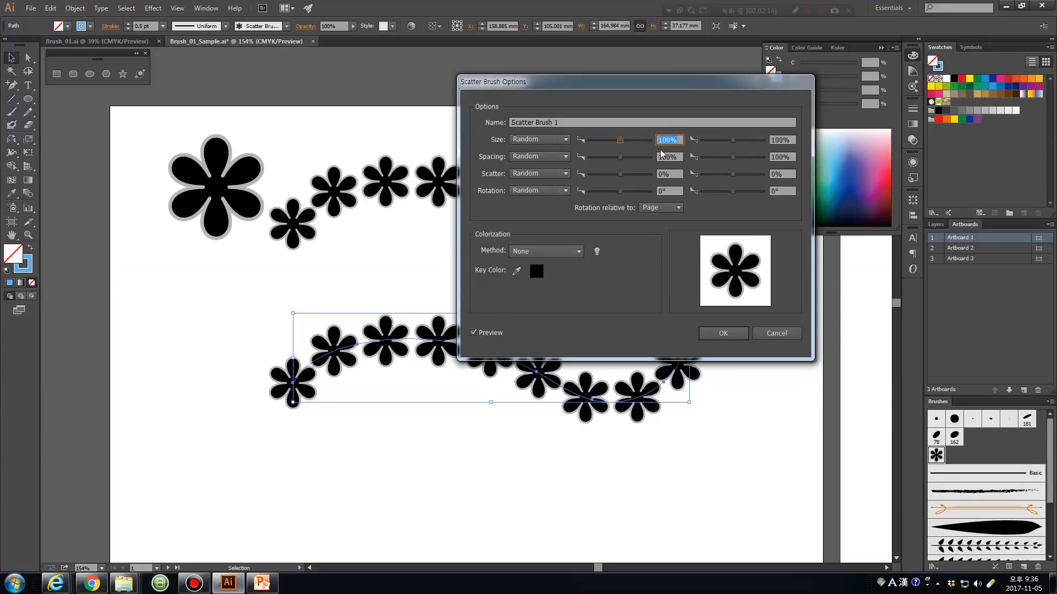
{"action": "type", "text": "200"}
{"action": "key", "text": "Tab"}
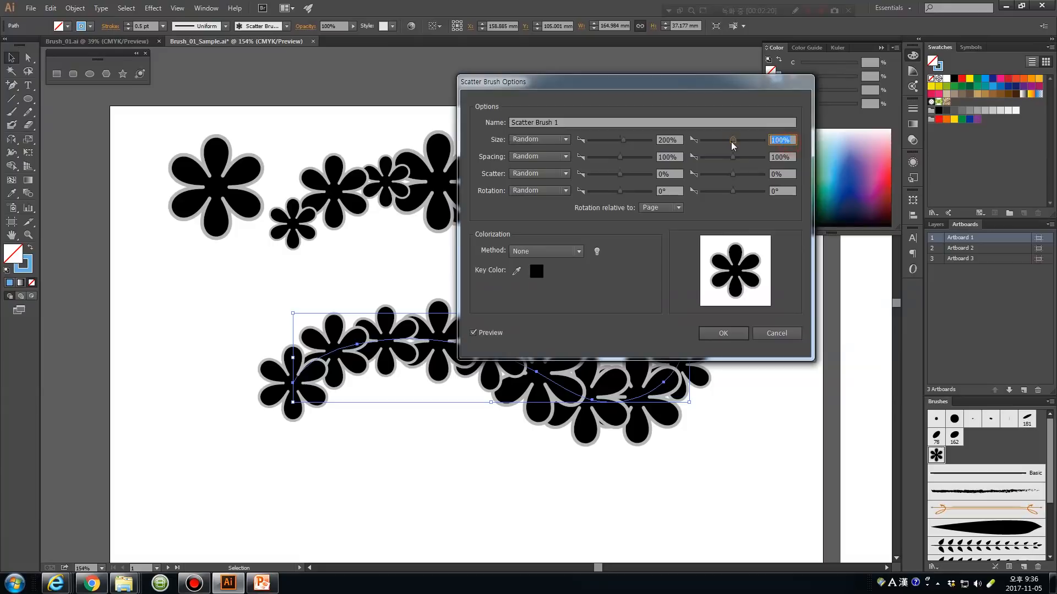
{"action": "type", "text": "20"}
Set the flower brush's random scatter range to 100% and -100%.
{"action": "left_click", "coordinate": [668, 157]}
{"action": "mouse_move", "coordinate": [634, 82]}
{"action": "left_mouse_down"}
{"action": "mouse_move", "coordinate": [850, 61]}
{"action": "mouse_move", "coordinate": [808, 45]}
{"action": "left_mouse_up"}
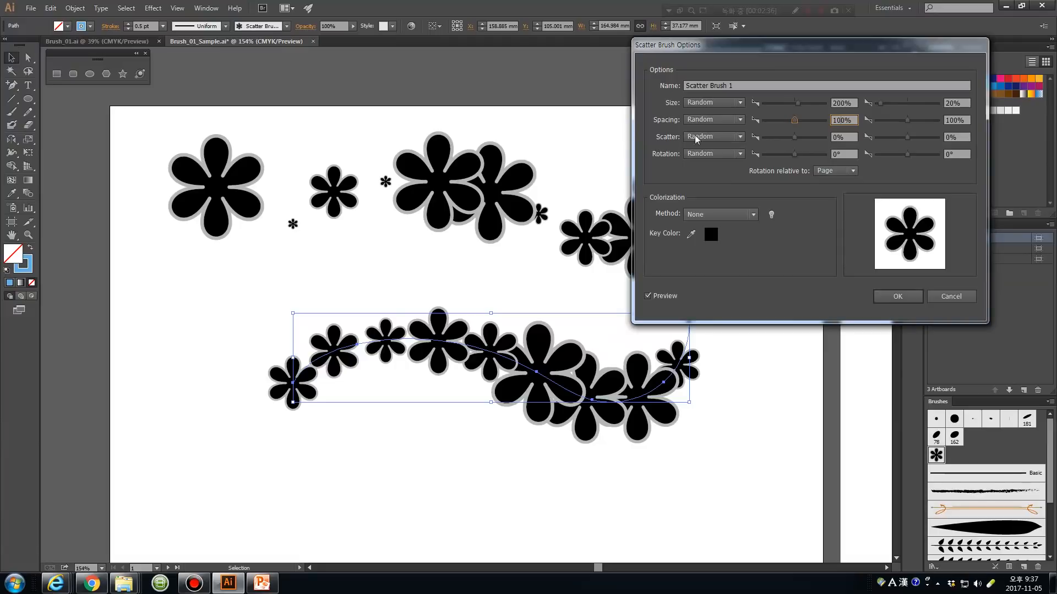
{"action": "left_click", "coordinate": [852, 138]}
{"action": "type", "text": "100"}
{"action": "left_click", "coordinate": [964, 137]}
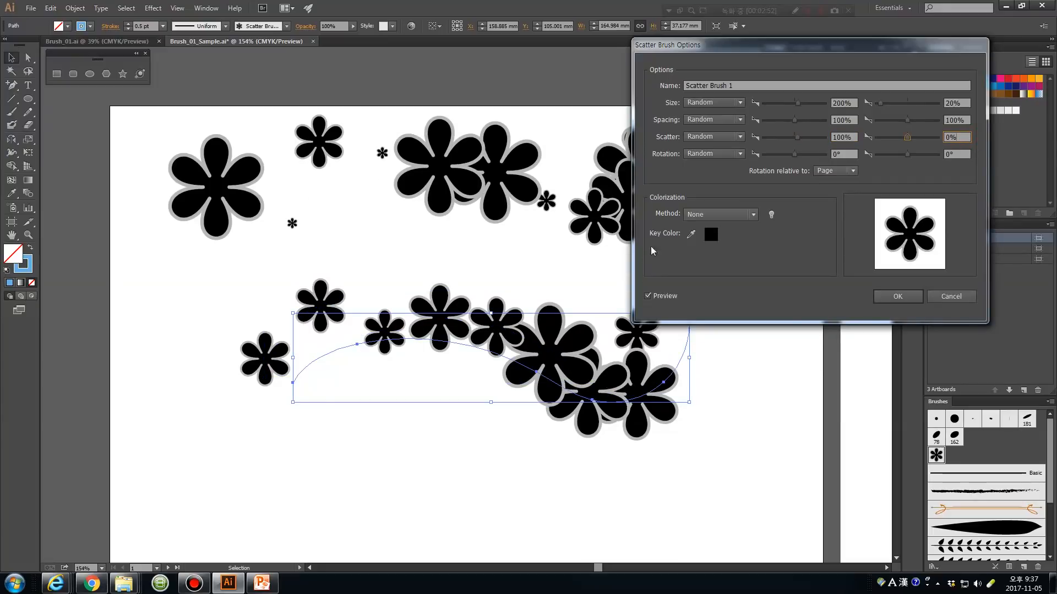
{"action": "left_click", "coordinate": [963, 137]}
{"action": "double_click", "coordinate": [962, 136]}
{"action": "type", "text": "-100"}
{"action": "left_click_drag", "start_coordinate": [832, 50], "coordinate": [909, 86]}
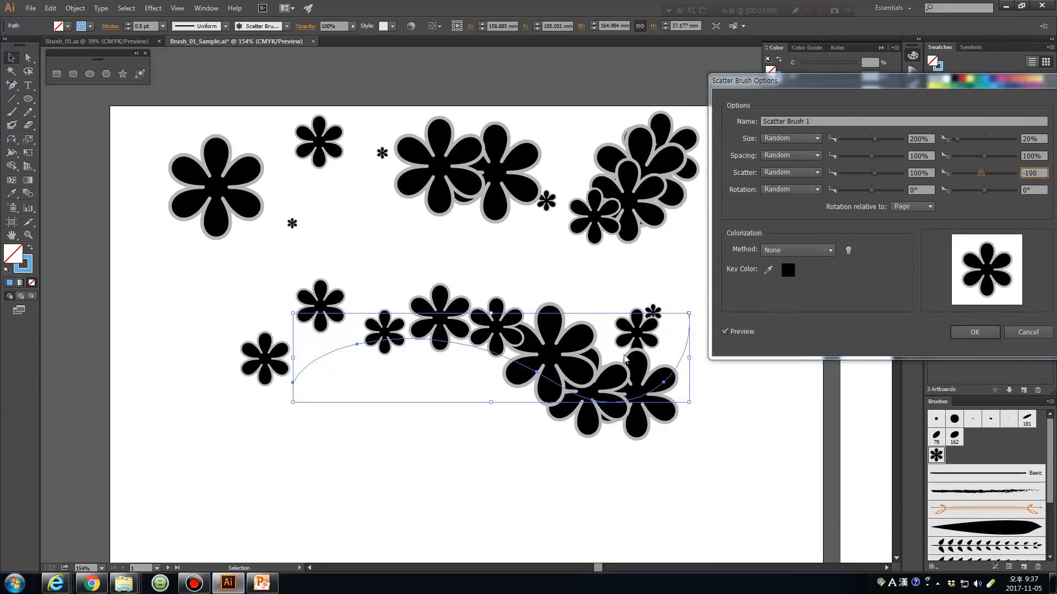
Set the flower brush's random rotation range to 120° and 20°, and accept the options with Leave Strokes.
{"action": "left_click", "coordinate": [912, 187]}
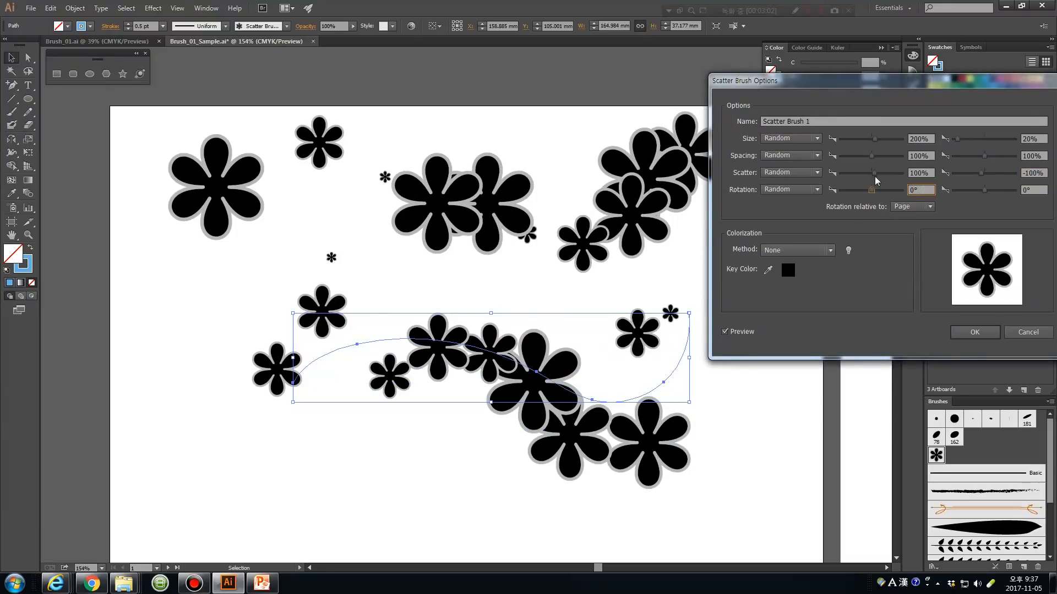
{"action": "mouse_move", "coordinate": [853, 83]}
{"action": "left_mouse_down"}
{"action": "mouse_move", "coordinate": [762, 58]}
{"action": "mouse_move", "coordinate": [803, 49]}
{"action": "left_mouse_up"}
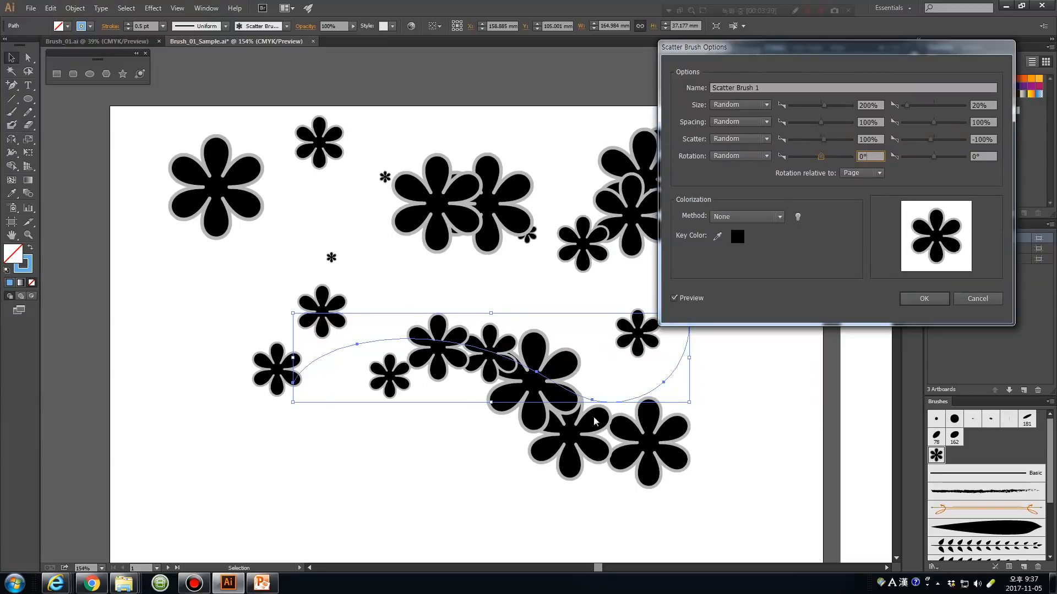
{"action": "left_click_drag", "start_coordinate": [878, 156], "coordinate": [815, 156]}
{"action": "type", "text": "120"}
{"action": "key", "text": "Tab"}
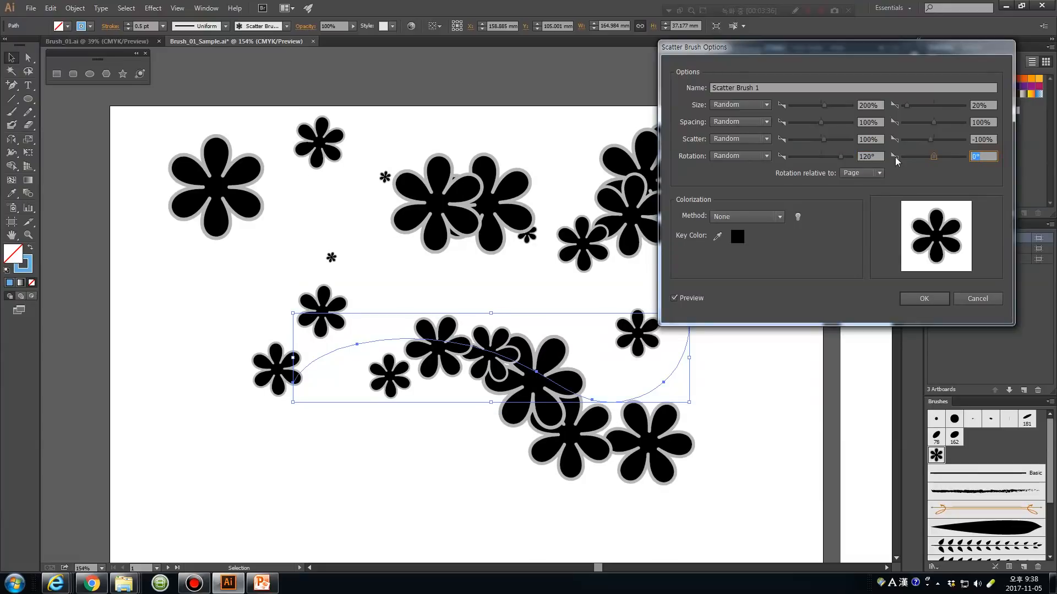
{"action": "type", "text": "20"}
{"action": "key", "text": "shift+Tab"}
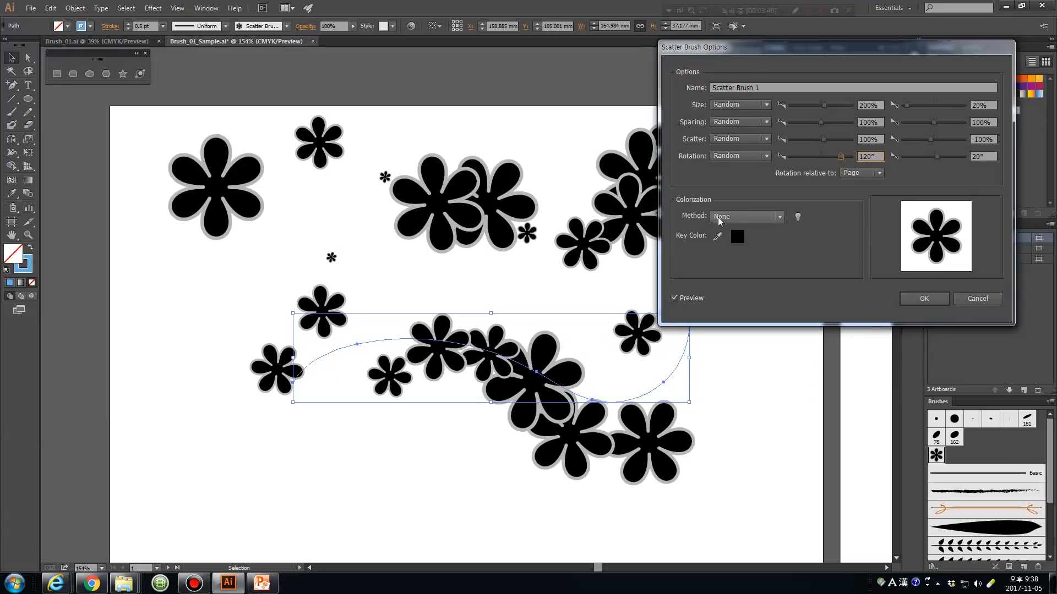
{"action": "left_click", "coordinate": [913, 300]}
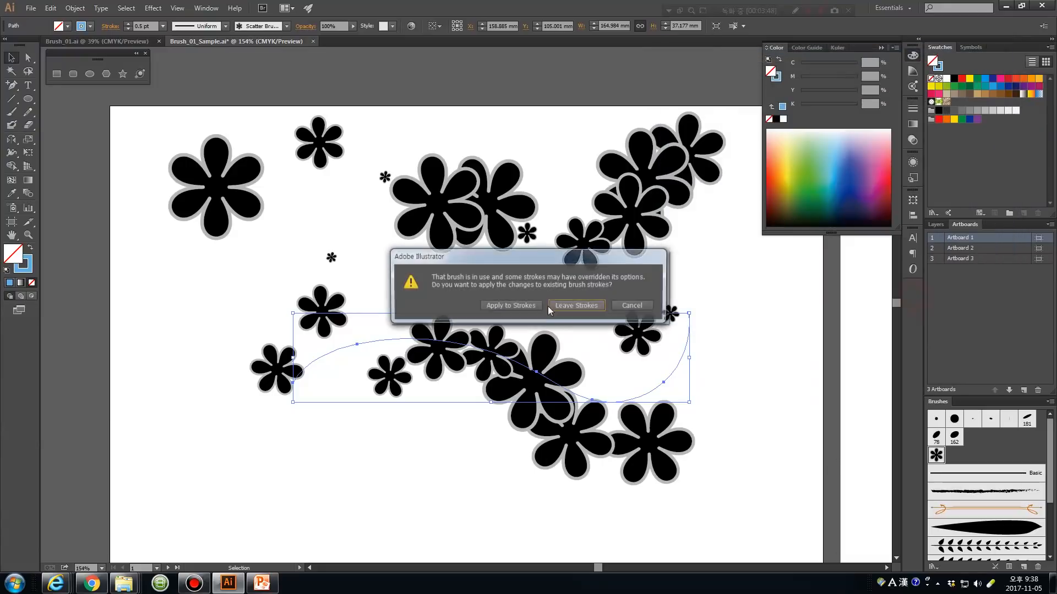
{"action": "left_click", "coordinate": [573, 305]}
Move the lower flower stroke up and to the left, close to the original flower.
{"action": "mouse_move", "coordinate": [432, 343]}
{"action": "left_mouse_down"}
{"action": "mouse_move", "coordinate": [435, 242]}
{"action": "mouse_move", "coordinate": [348, 313]}
{"action": "mouse_move", "coordinate": [309, 283]}
{"action": "left_mouse_up"}
{"action": "left_click", "coordinate": [313, 380]}
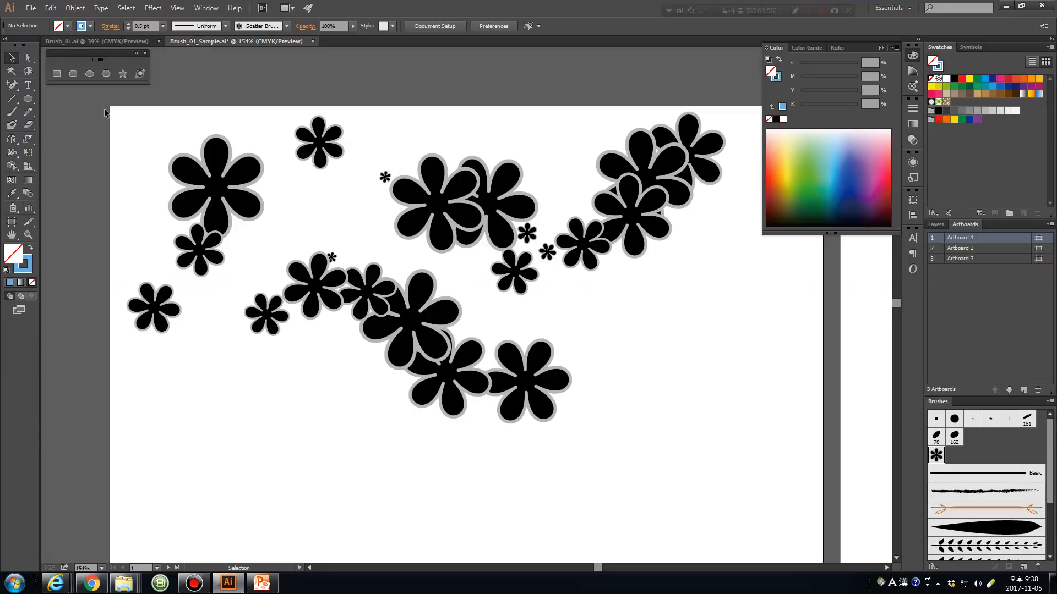
{"action": "left_click", "coordinate": [318, 296]}
Paint another wavy stroke with the flower scatter brush in the empty area below the existing strokes.
{"action": "left_click", "coordinate": [11, 112]}
{"action": "key", "text": "ctrl+shift+a"}
{"action": "mouse_move", "coordinate": [234, 509]}
{"action": "left_mouse_down"}
{"action": "mouse_move", "coordinate": [501, 531]}
{"action": "mouse_move", "coordinate": [605, 449]}
{"action": "left_mouse_up"}
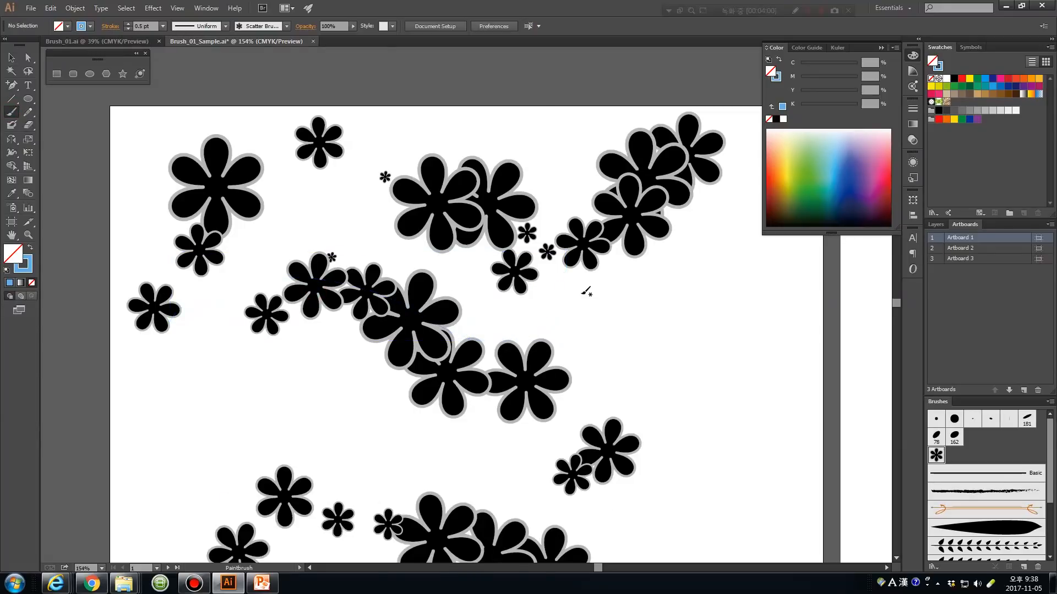
{"action": "key", "text": "space"}
{"action": "mouse_move", "coordinate": [469, 461]}
{"action": "left_mouse_down"}
{"action": "mouse_move", "coordinate": [422, 279]}
{"action": "mouse_move", "coordinate": [467, 427]}
{"action": "left_mouse_up"}
Delete the two lower scattered flower strokes, keeping the upper stroke and the original flower.
{"action": "left_click", "coordinate": [12, 57]}
{"action": "left_click", "coordinate": [286, 467]}
{"action": "left_click", "coordinate": [278, 342]}
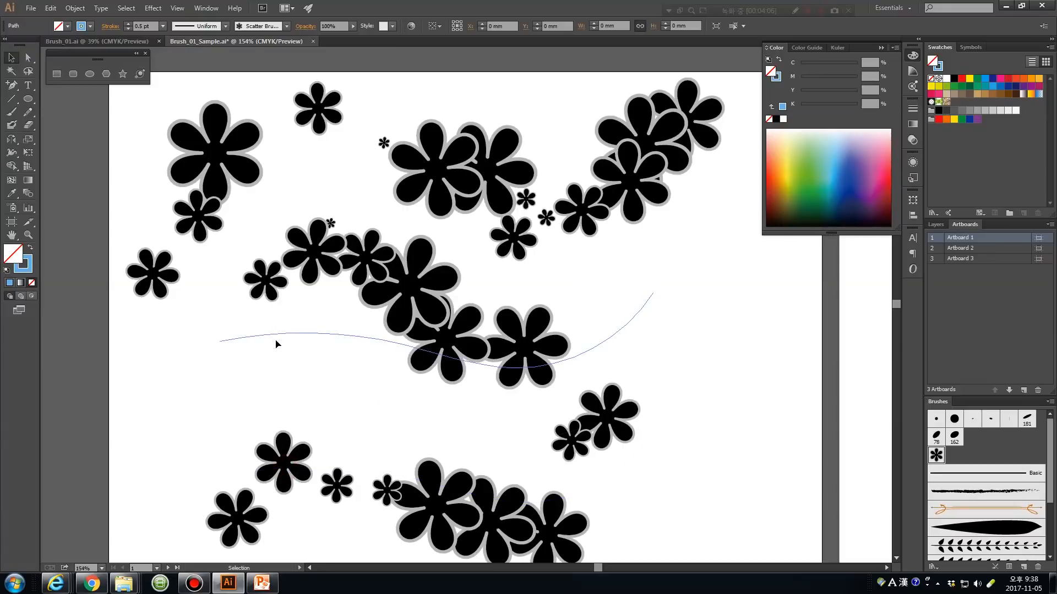
{"action": "left_click", "coordinate": [456, 297]}
{"action": "key", "text": "Delete"}
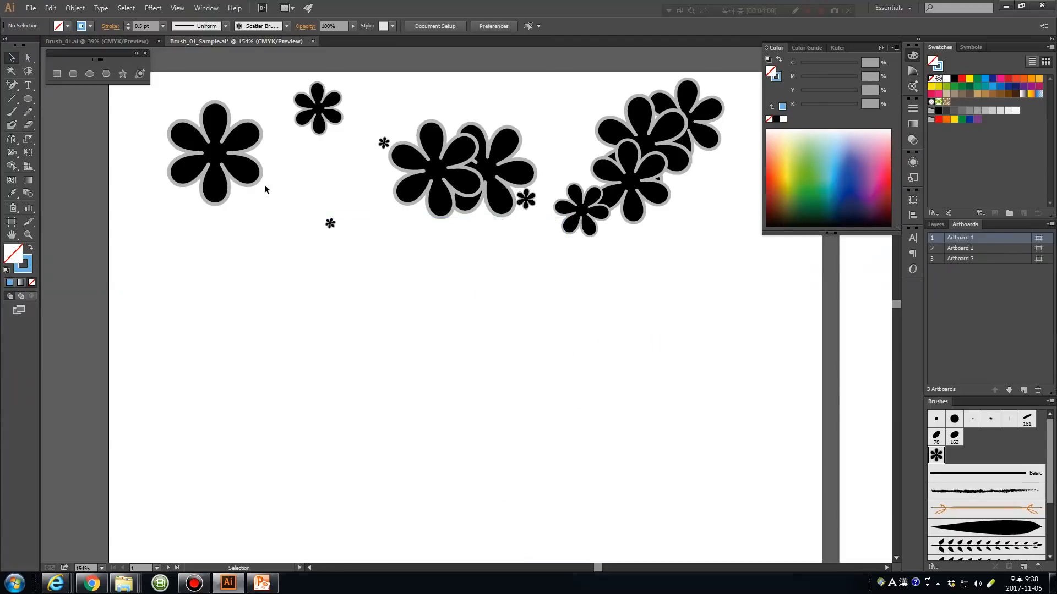
Move the remaining scattered flower stroke down, clear of the original flower.
{"action": "left_click", "coordinate": [208, 146]}
{"action": "left_click", "coordinate": [429, 165]}
{"action": "left_click_drag", "start_coordinate": [428, 163], "coordinate": [410, 273]}
{"action": "left_click", "coordinate": [222, 147]}
{"action": "left_click", "coordinate": [338, 134]}
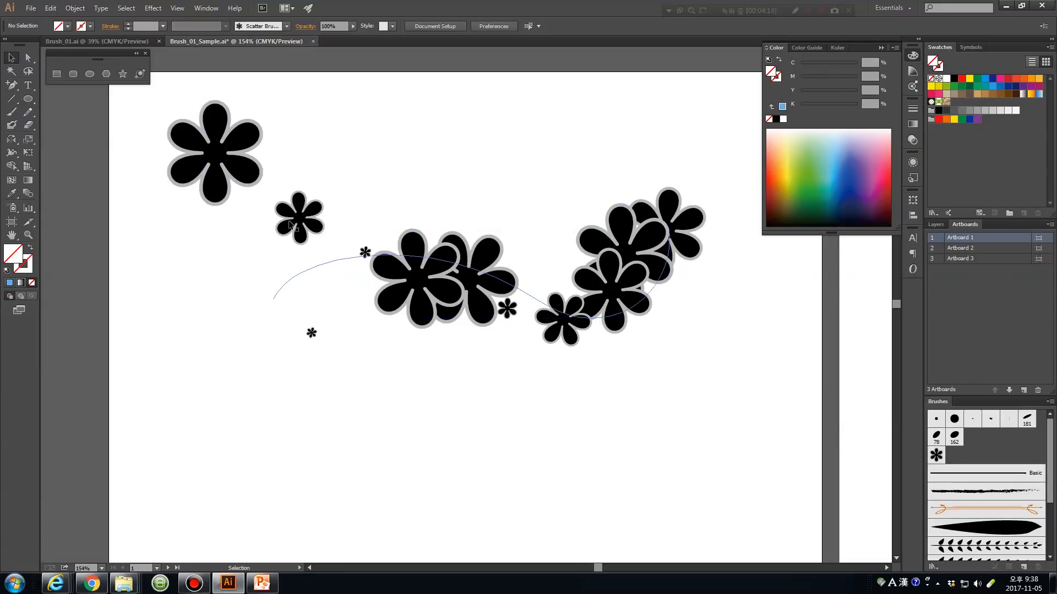
Set the flower scatter brush's colorization method to Tints and apply the change to the existing stroke.
{"action": "left_click", "coordinate": [619, 236]}
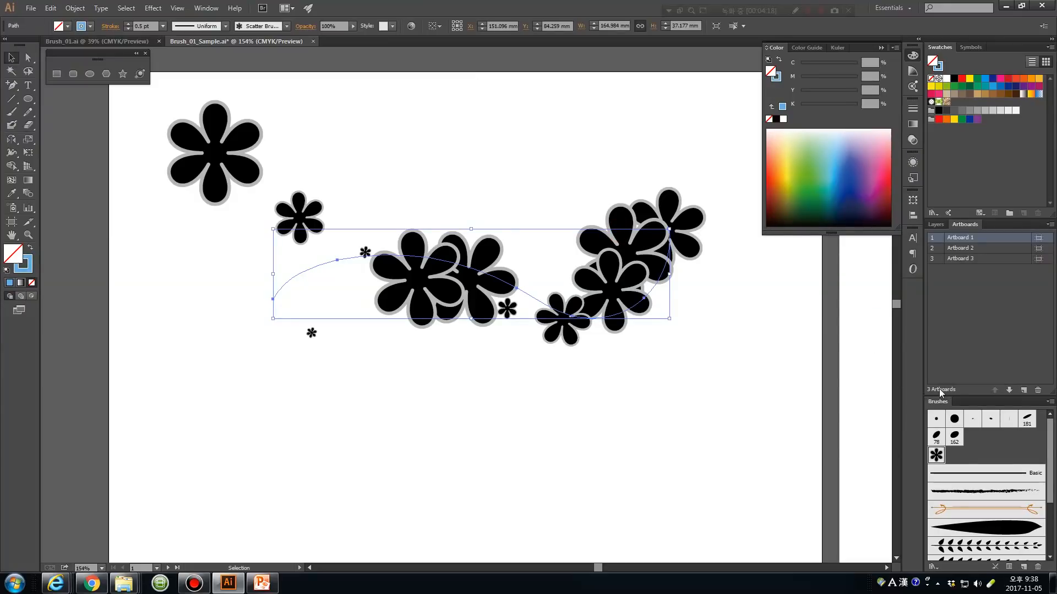
{"action": "double_click", "coordinate": [941, 457]}
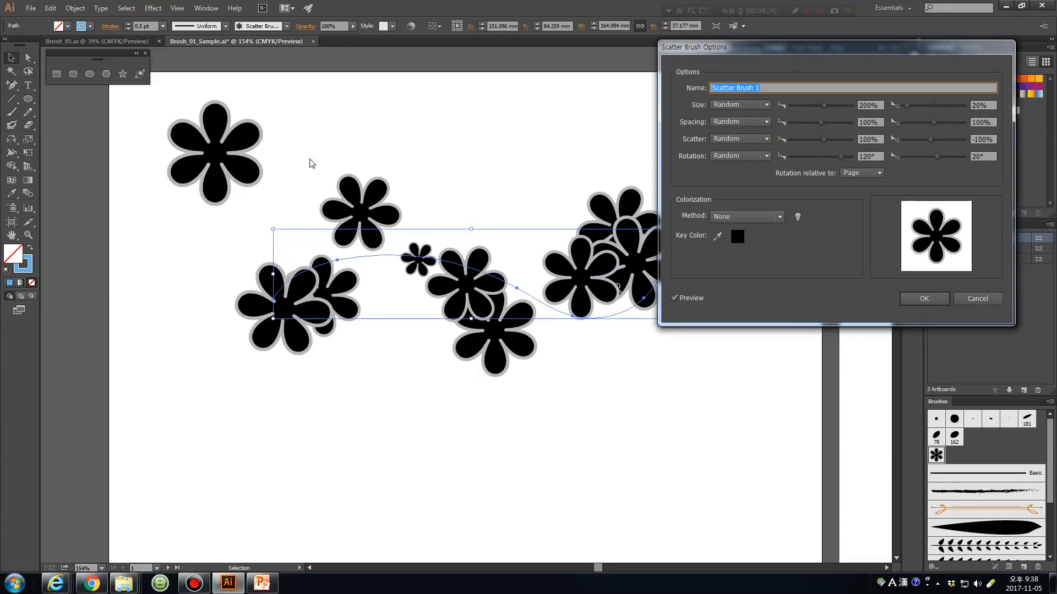
{"action": "left_click", "coordinate": [725, 216]}
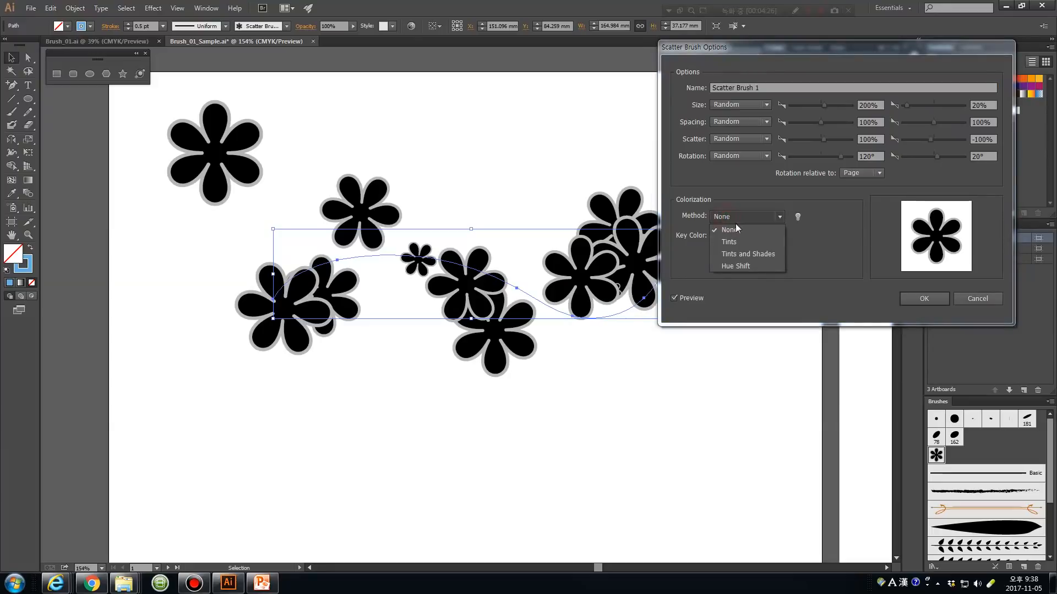
{"action": "left_click", "coordinate": [737, 242]}
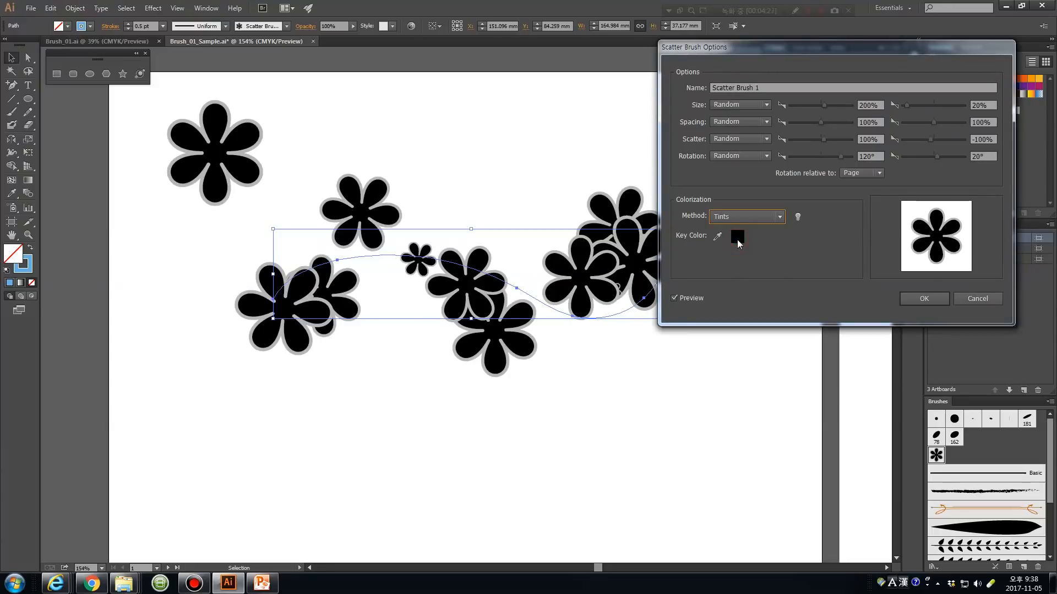
{"action": "left_click", "coordinate": [925, 298]}
{"action": "left_click", "coordinate": [519, 305]}
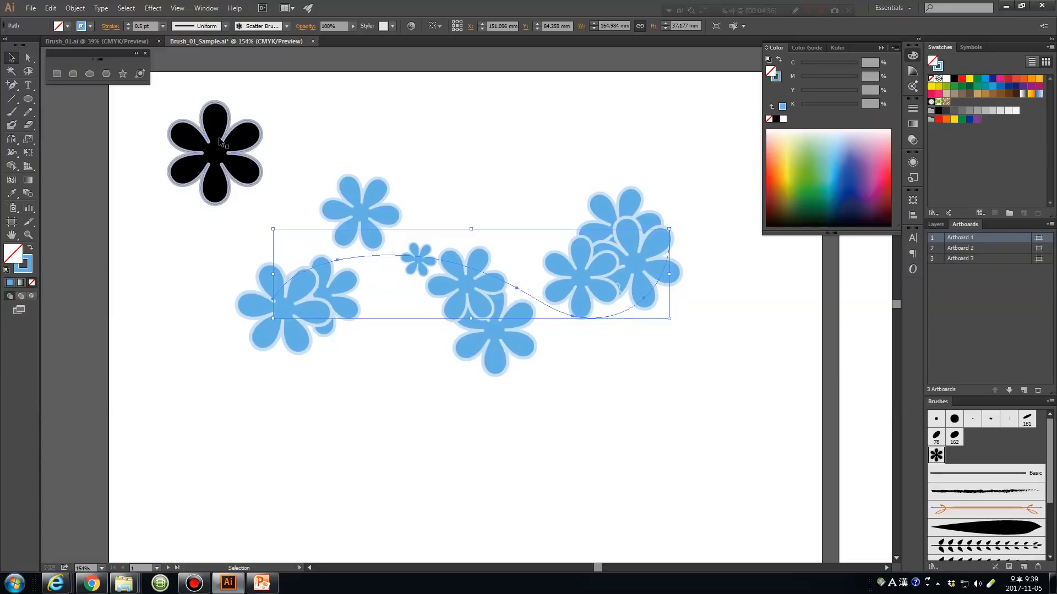
Change the scattered flower stroke's color to red and deselect it.
{"action": "left_click", "coordinate": [366, 211]}
{"action": "left_click", "coordinate": [81, 26]}
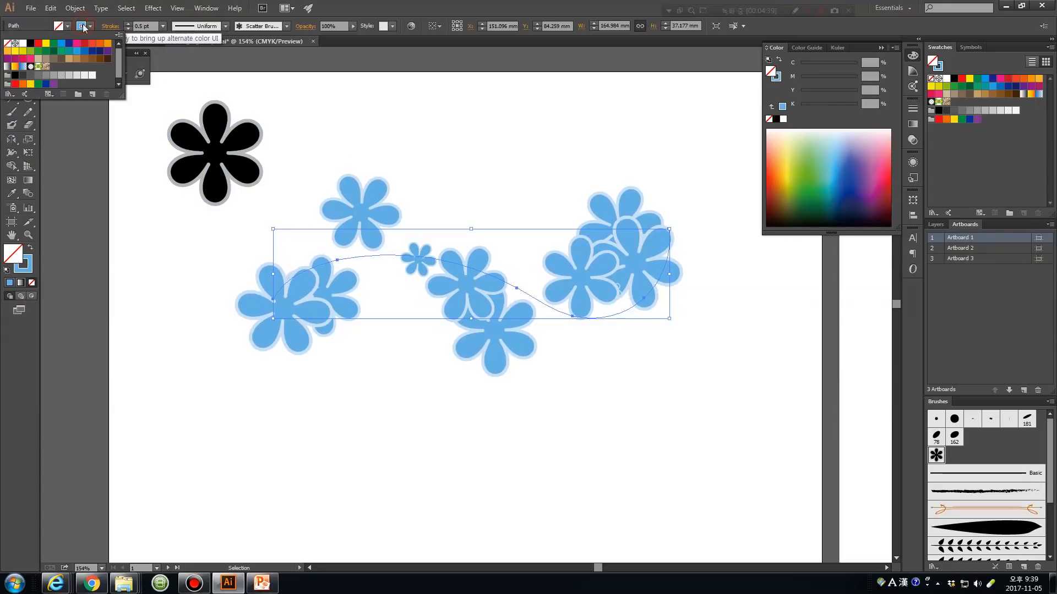
{"action": "left_click", "coordinate": [38, 44]}
{"action": "left_click", "coordinate": [431, 154]}
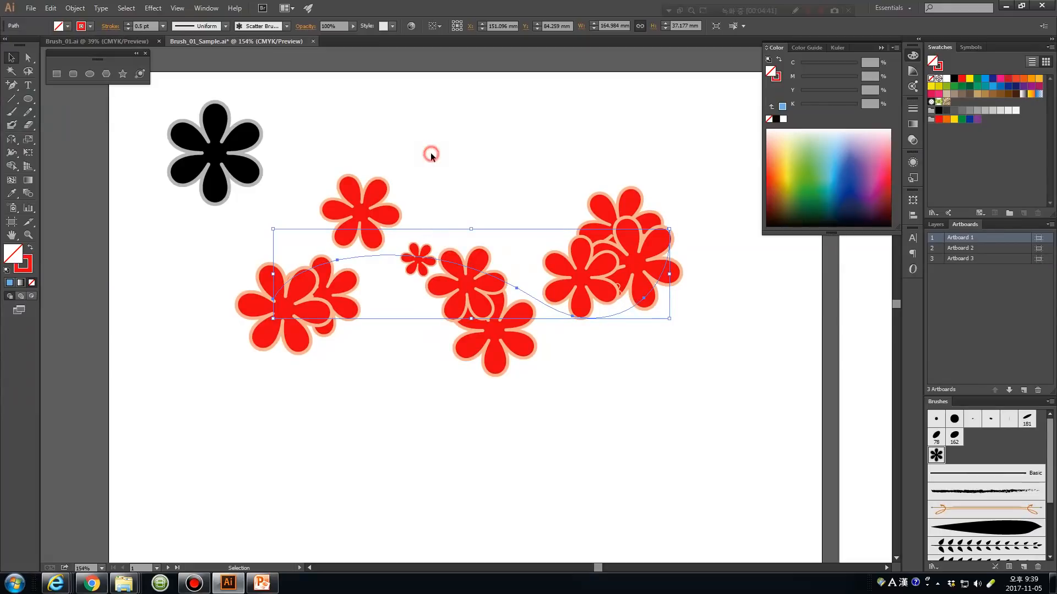
{"action": "left_click", "coordinate": [417, 152]}
{"action": "left_click", "coordinate": [219, 147]}
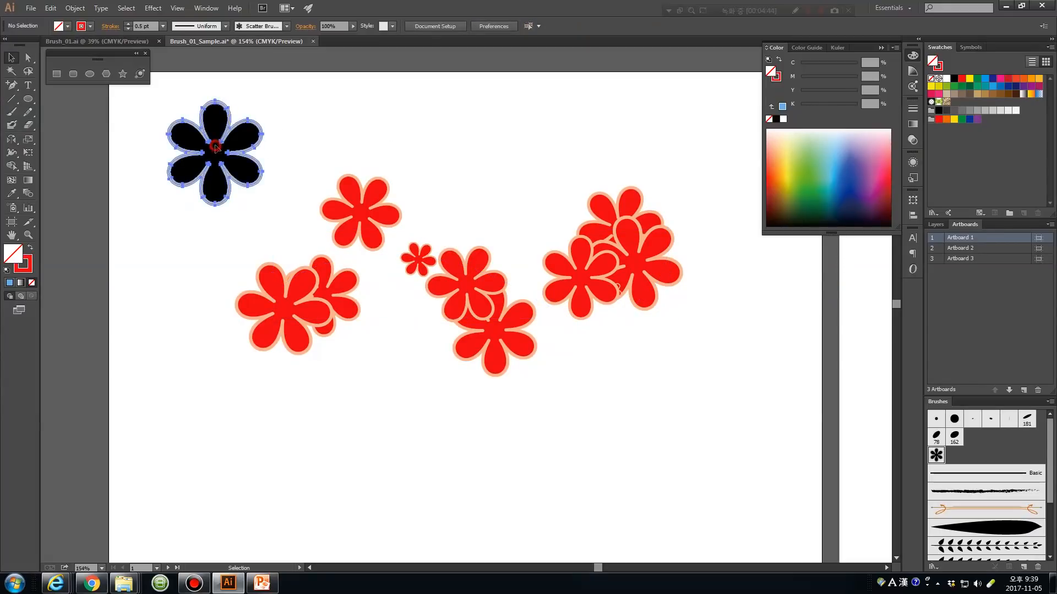
{"action": "left_click", "coordinate": [389, 140]}
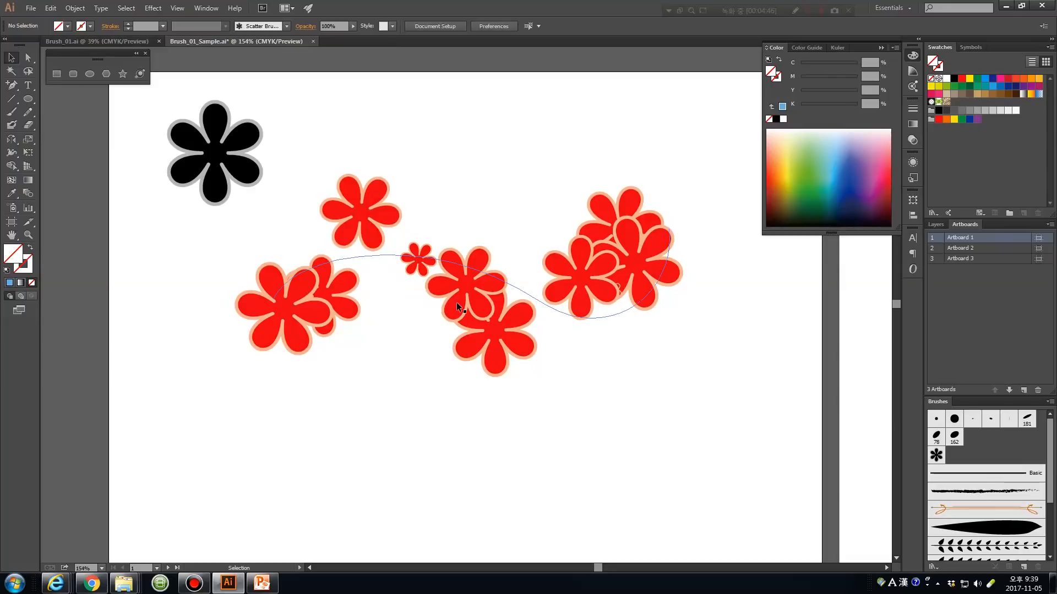
Switch the flower scatter brush's colorization method to Tints and Shades and apply it to the existing stroke.
{"action": "left_click", "coordinate": [515, 288]}
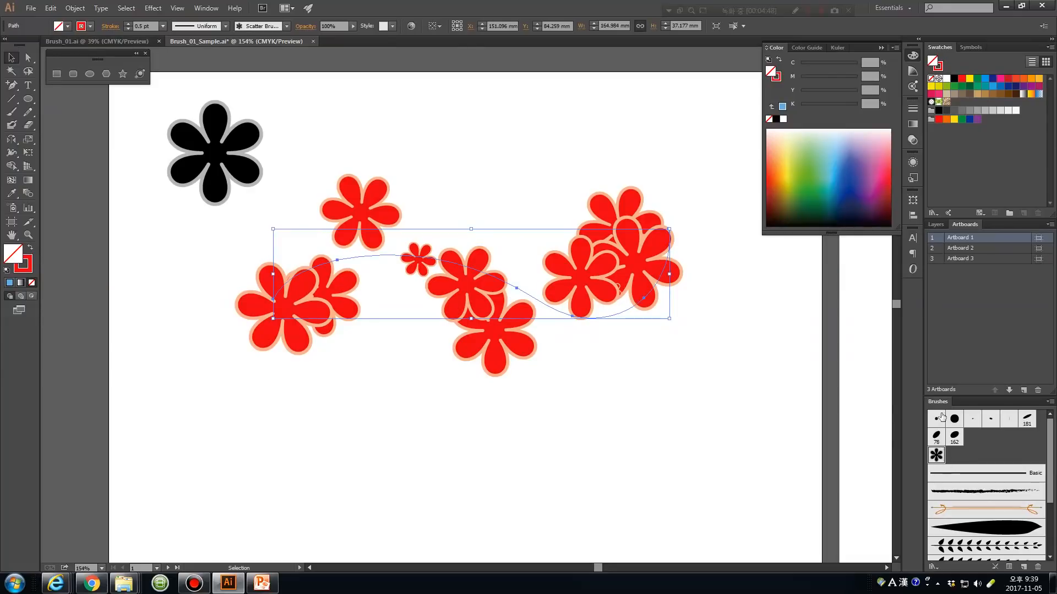
{"action": "double_click", "coordinate": [936, 456]}
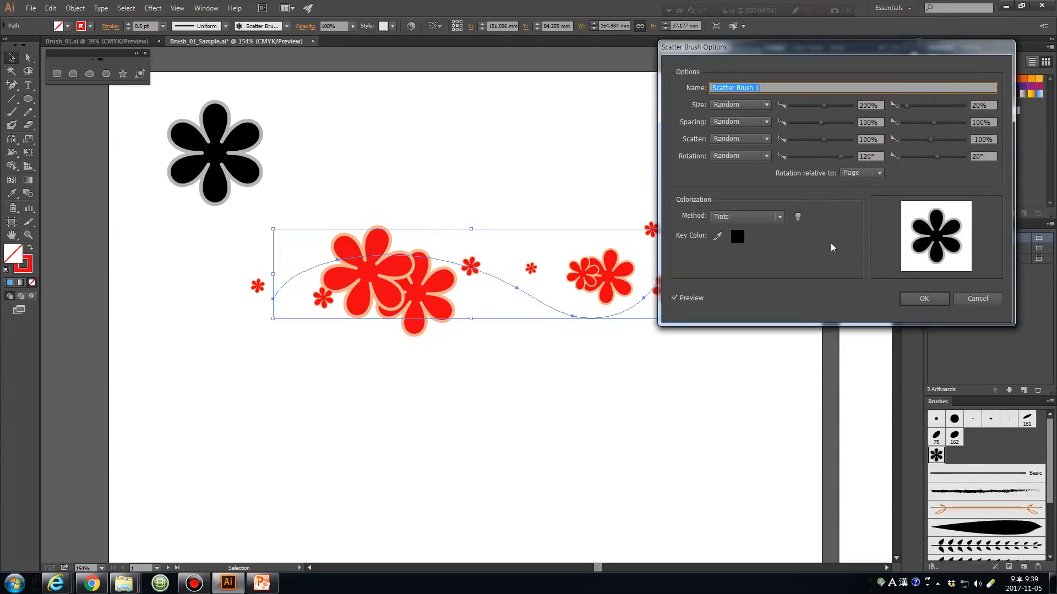
{"action": "left_click", "coordinate": [736, 214]}
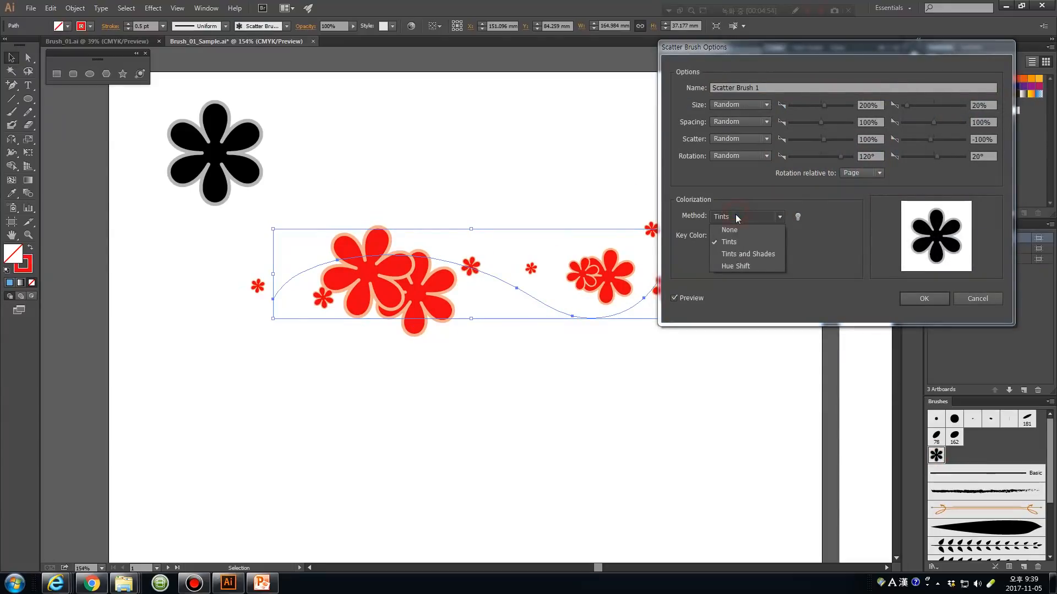
{"action": "left_click", "coordinate": [734, 253]}
{"action": "left_click", "coordinate": [923, 297]}
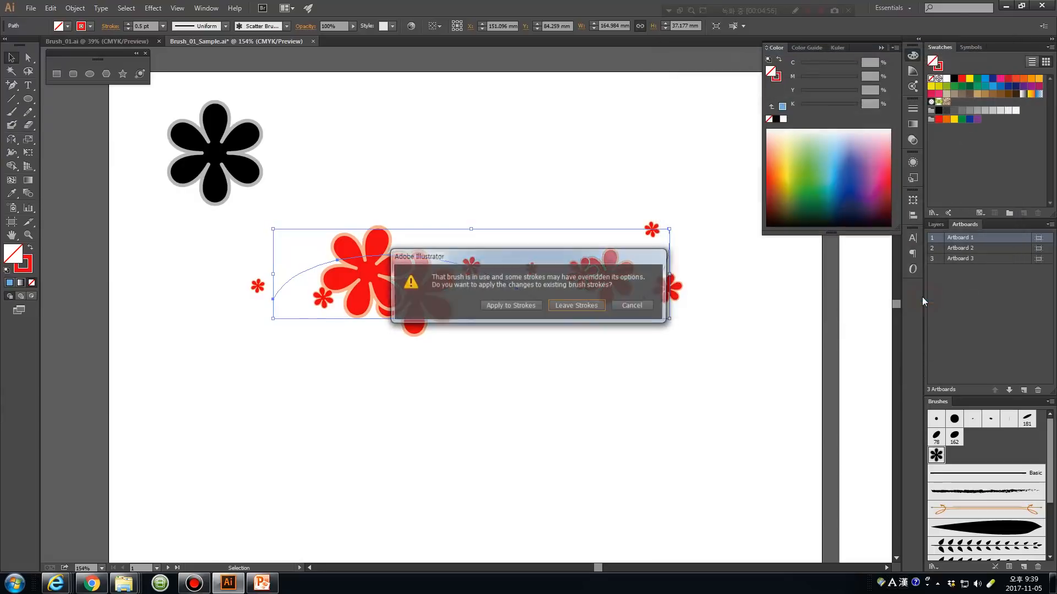
{"action": "left_click", "coordinate": [526, 307]}
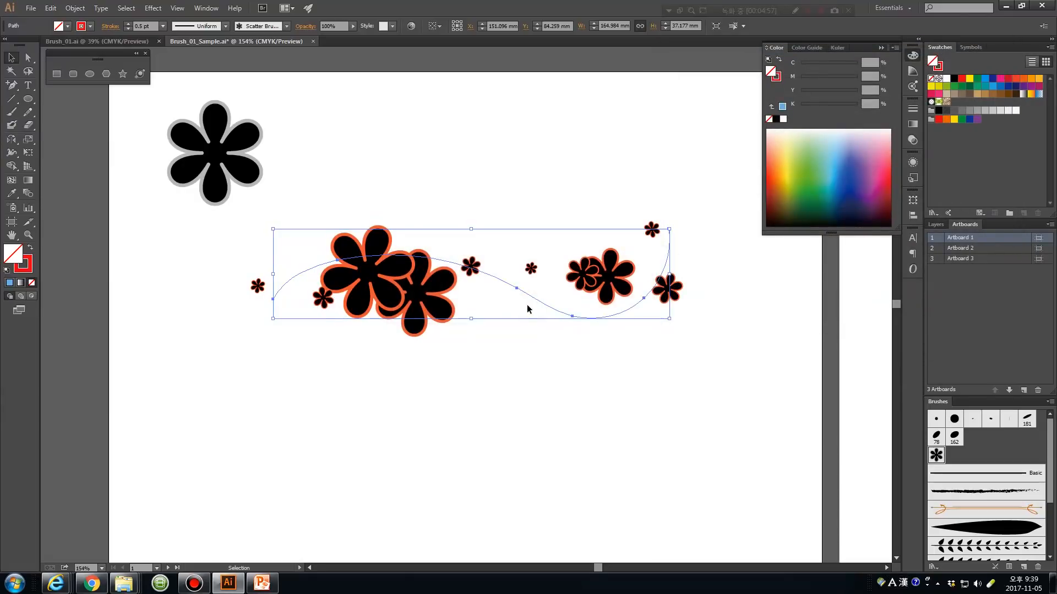
Move the scattered flower stroke up beside the original flower and try blue, yellow and tan stroke colors, ending with dark brown.
{"action": "left_click", "coordinate": [426, 199]}
{"action": "mouse_move", "coordinate": [363, 271]}
{"action": "left_mouse_down"}
{"action": "mouse_move", "coordinate": [424, 123]}
{"action": "mouse_move", "coordinate": [419, 142]}
{"action": "left_mouse_up"}
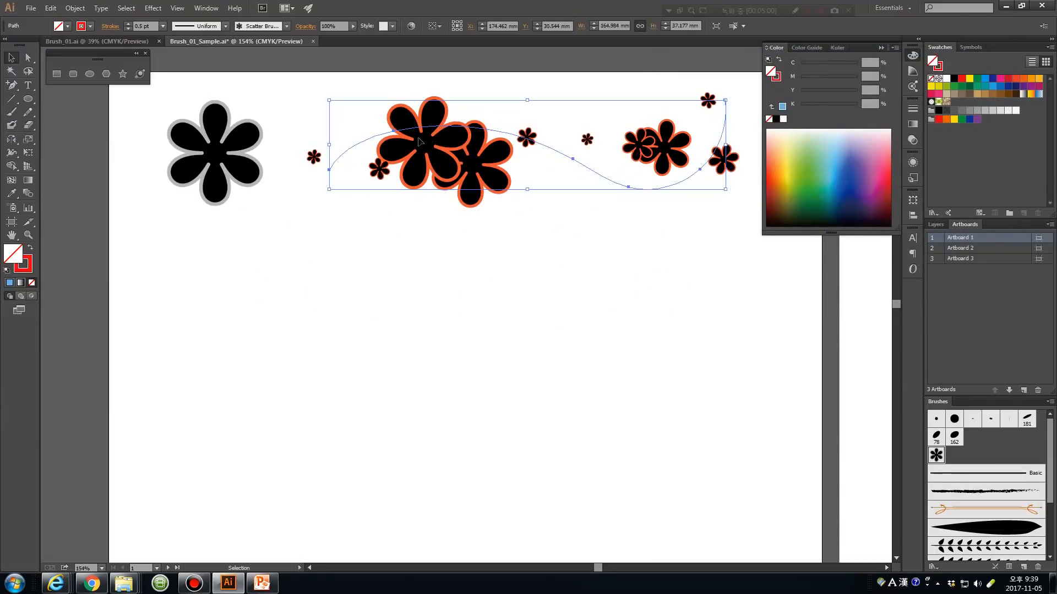
{"action": "left_click", "coordinate": [79, 26]}
{"action": "left_click", "coordinate": [66, 46]}
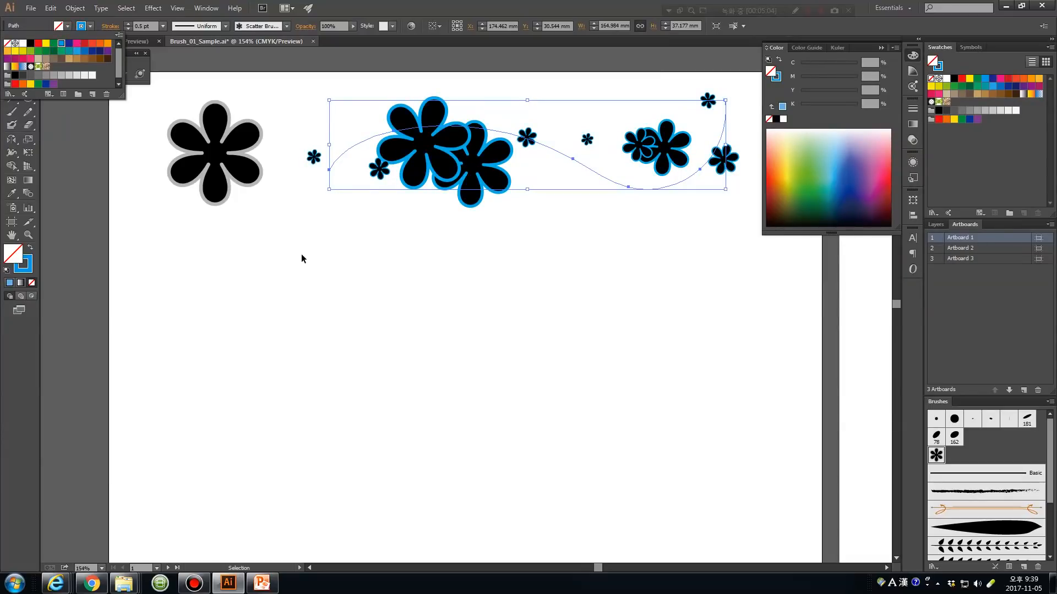
{"action": "left_click", "coordinate": [45, 44]}
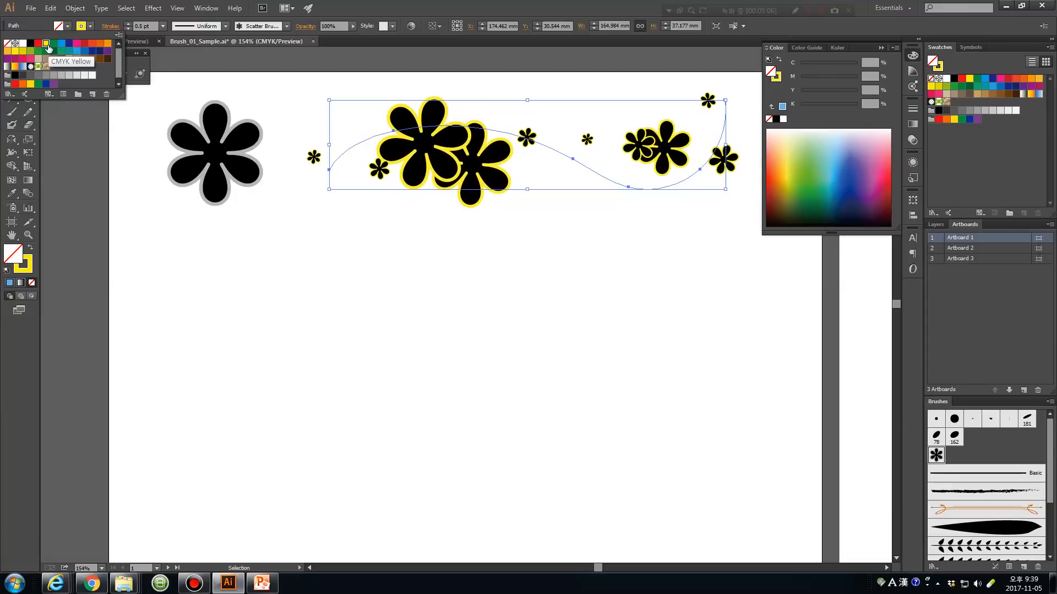
{"action": "left_click", "coordinate": [68, 43]}
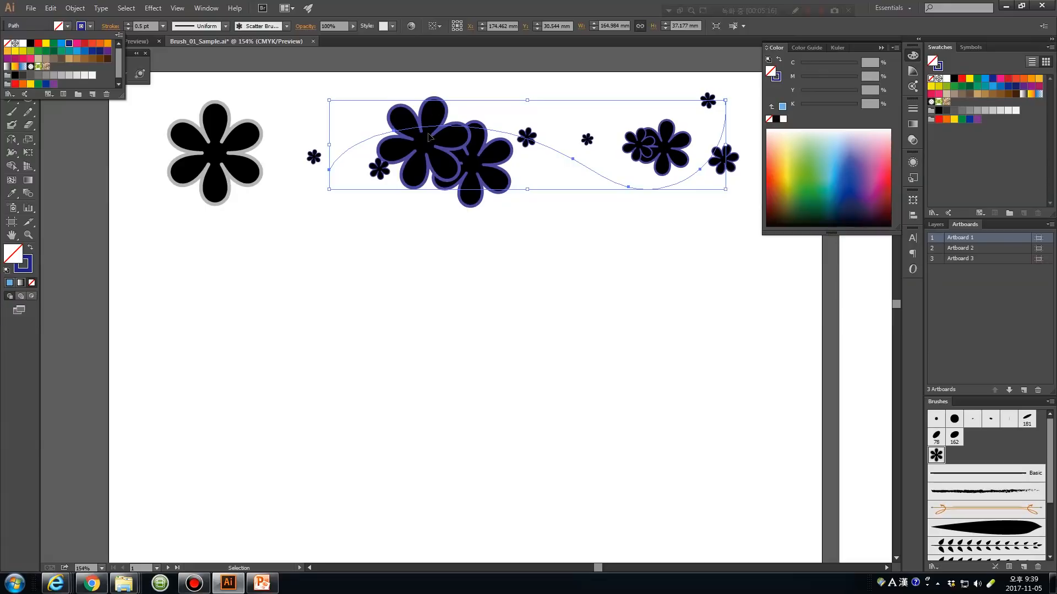
{"action": "left_click", "coordinate": [84, 43]}
{"action": "left_click", "coordinate": [77, 59]}
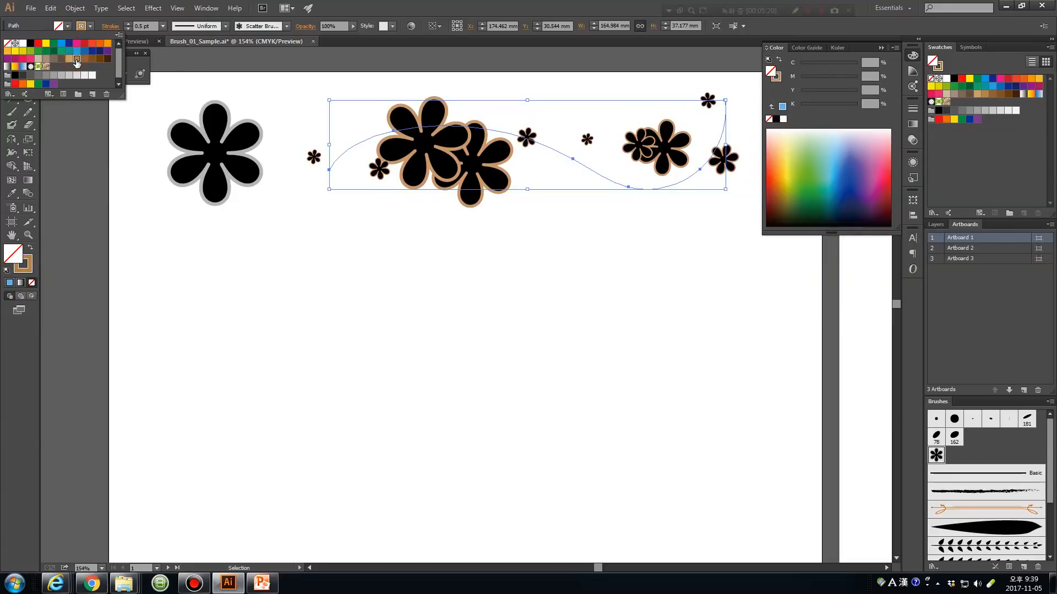
{"action": "left_click", "coordinate": [61, 59]}
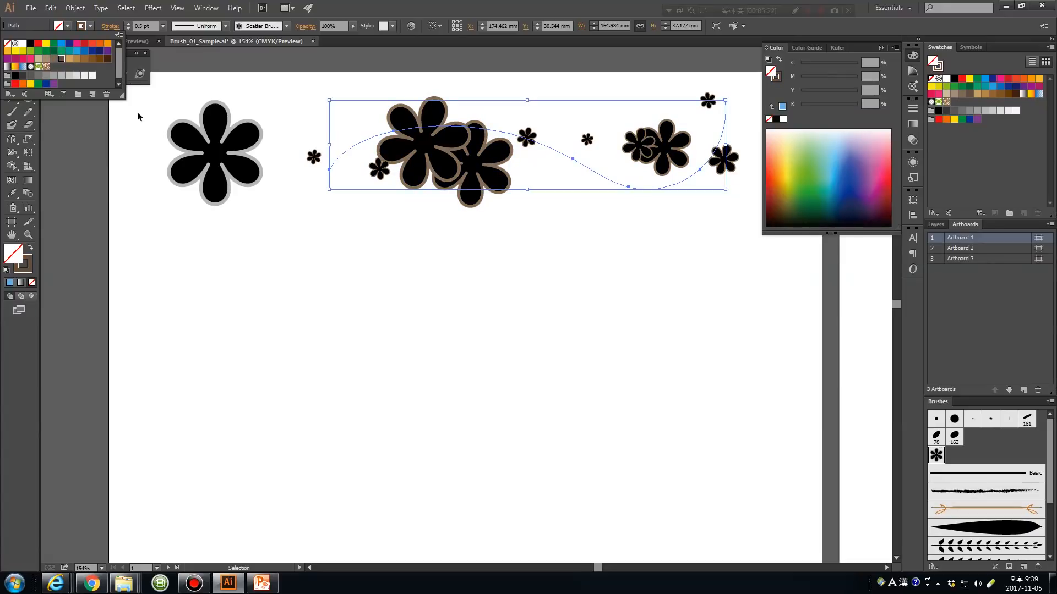
{"action": "left_click", "coordinate": [403, 332]}
{"action": "left_click", "coordinate": [407, 275]}
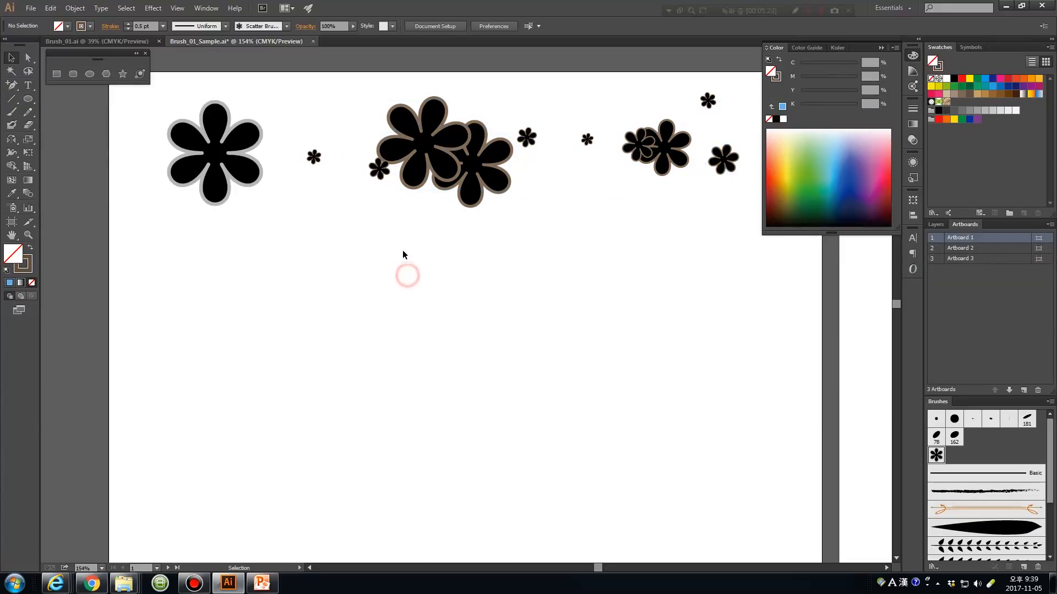
Switch the flower scatter brush's colorization method to Hue Shift and apply it to the existing stroke.
{"action": "left_click", "coordinate": [430, 151]}
{"action": "left_click", "coordinate": [936, 455]}
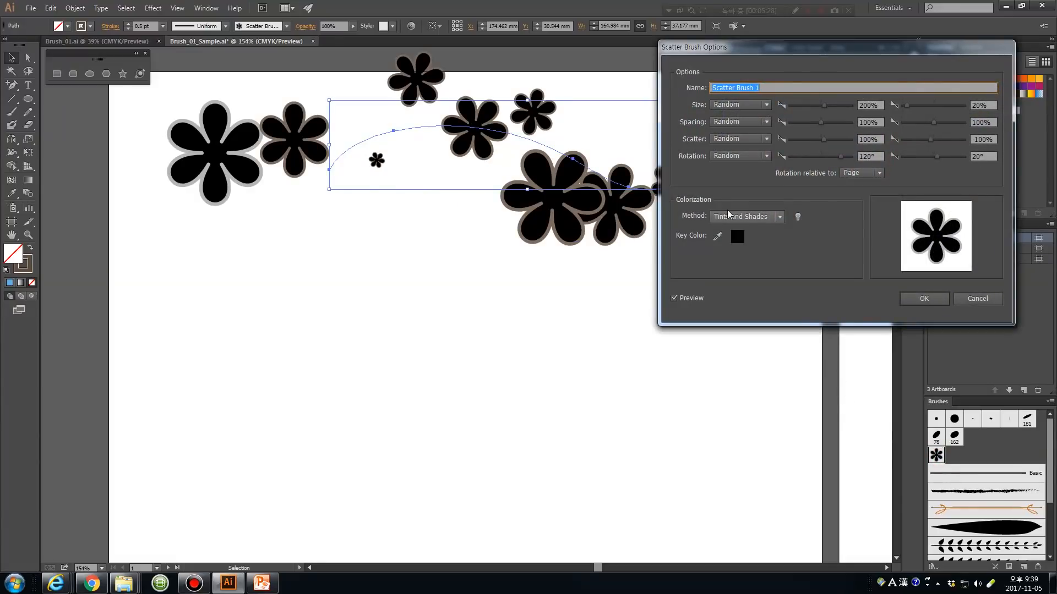
{"action": "left_click", "coordinate": [730, 217]}
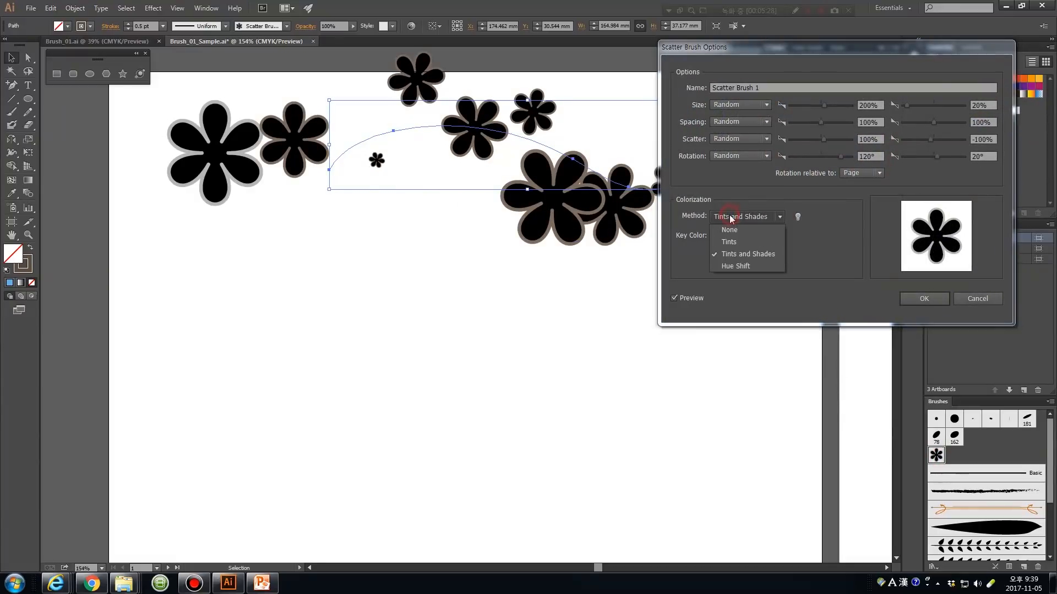
{"action": "left_click", "coordinate": [737, 265]}
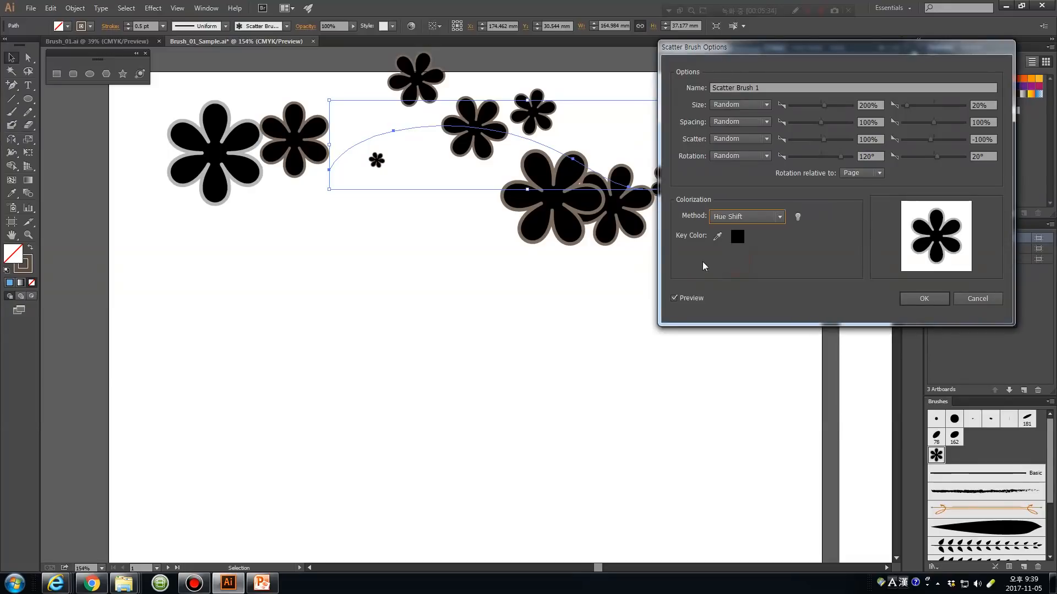
{"action": "left_click", "coordinate": [924, 298]}
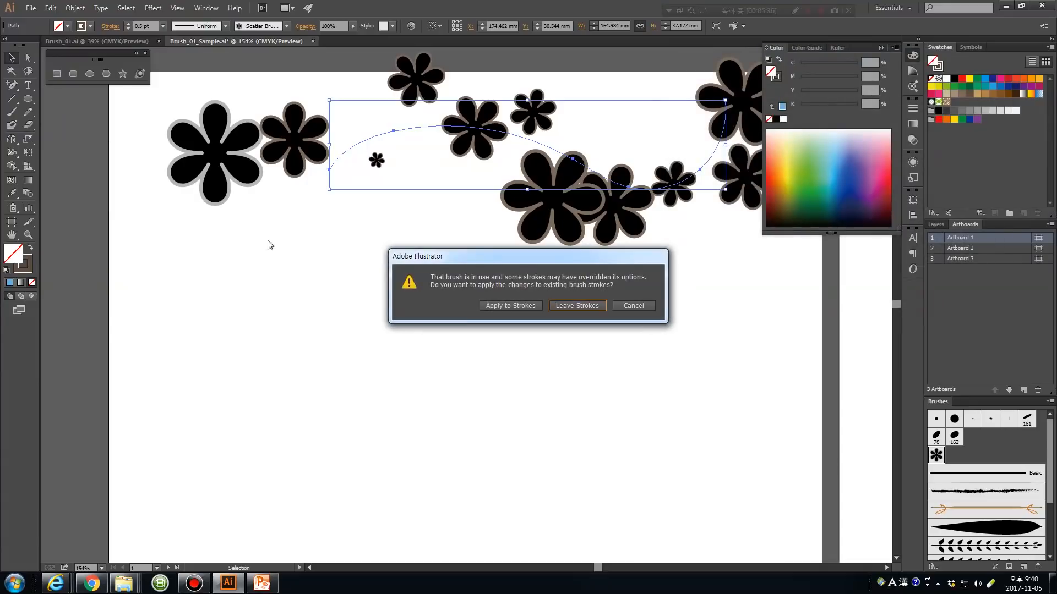
{"action": "left_click", "coordinate": [506, 306]}
Move the scattered flower stroke below the original flower and try red as its stroke color, ending with CMYK Yellow.
{"action": "left_click_drag", "start_coordinate": [425, 125], "coordinate": [335, 297]}
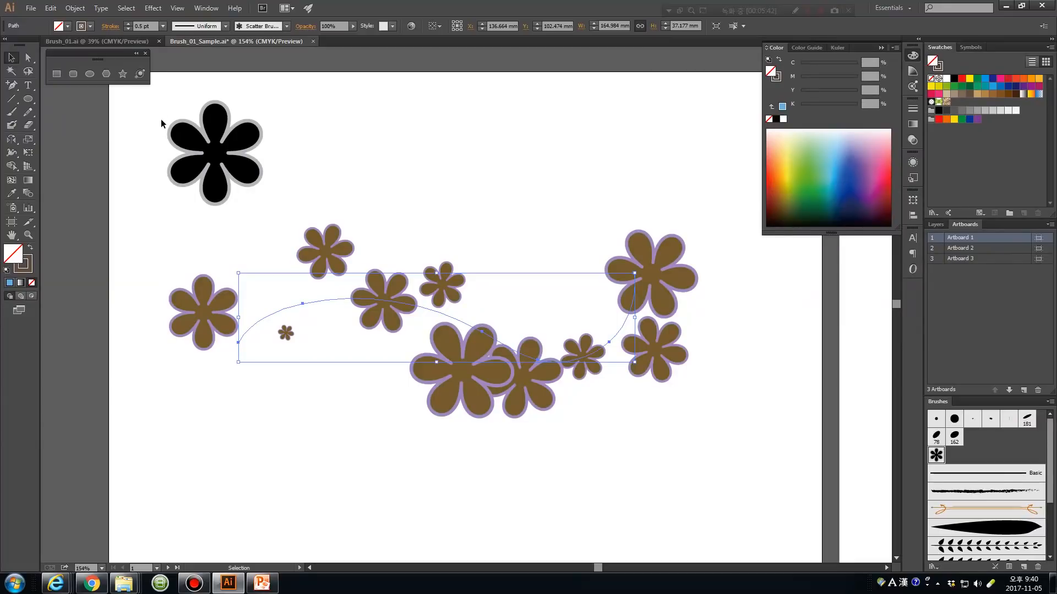
{"action": "left_click", "coordinate": [81, 27]}
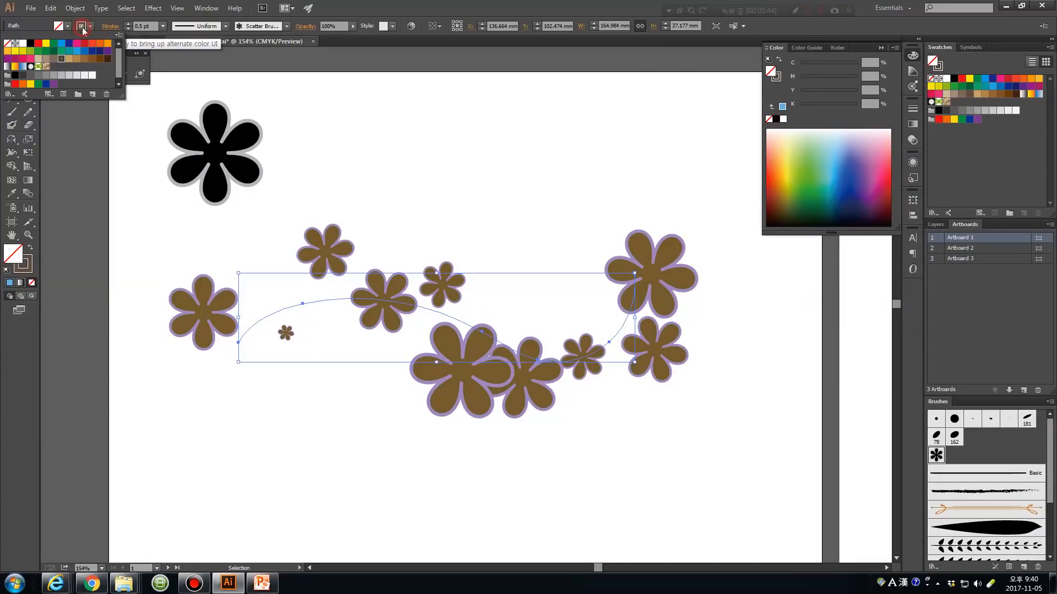
{"action": "left_click", "coordinate": [38, 43]}
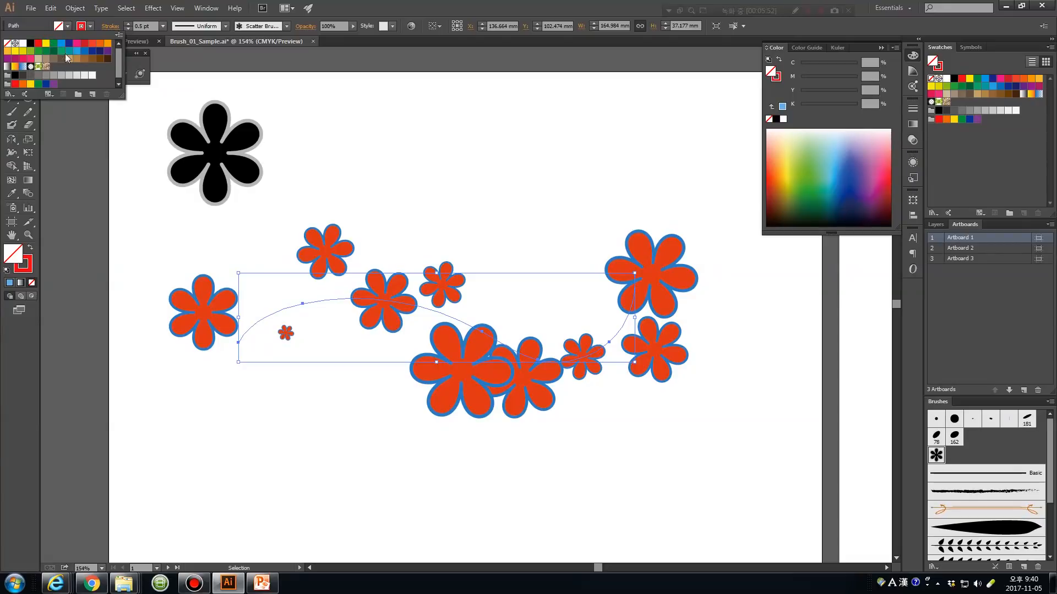
{"action": "left_click", "coordinate": [47, 43]}
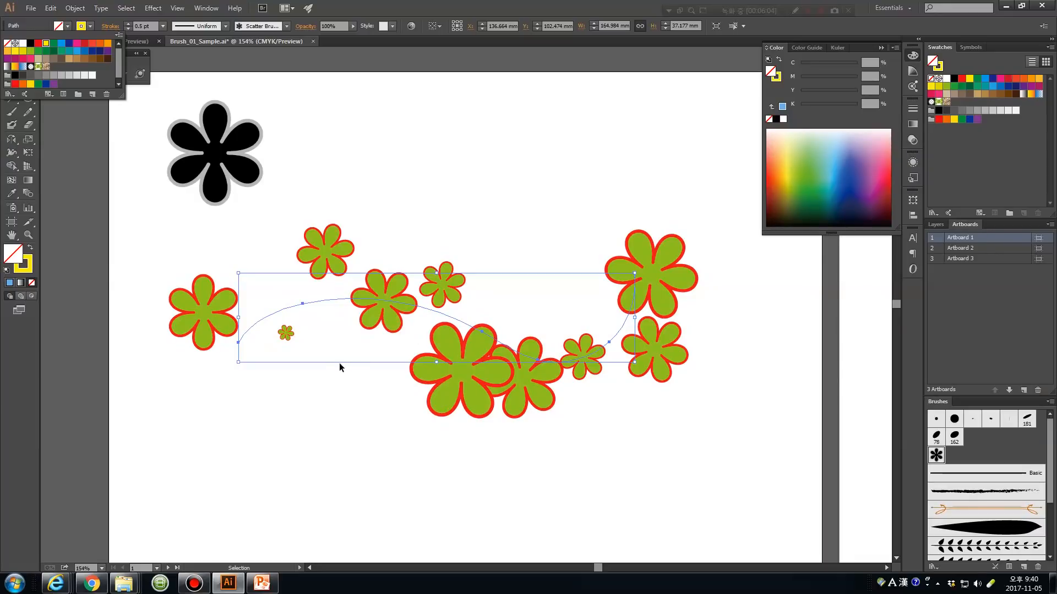
{"action": "left_click", "coordinate": [415, 163]}
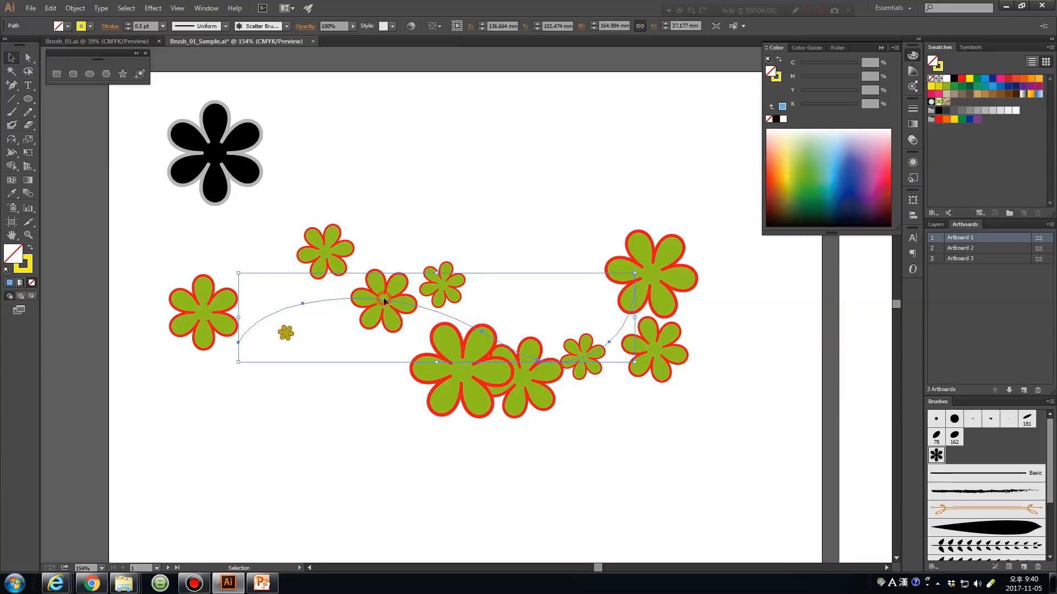
{"action": "left_click", "coordinate": [81, 26]}
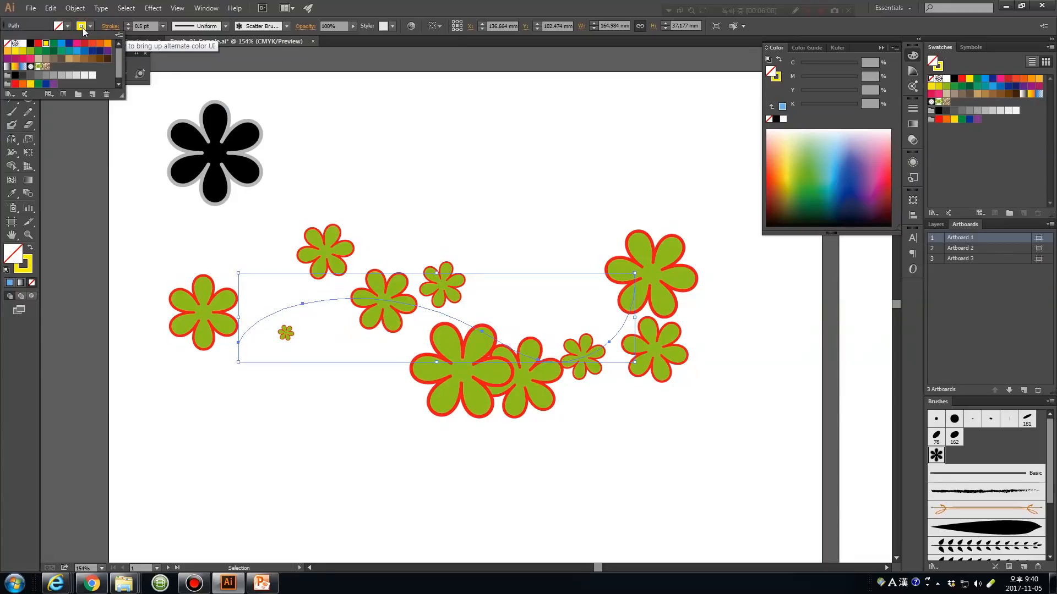
{"action": "left_click", "coordinate": [335, 301]}
{"action": "left_click", "coordinate": [411, 227]}
Duplicate the yellow-stroked flower path straight below itself and change the copy's stroke color to green.
{"action": "mouse_move", "coordinate": [407, 310]}
{"action": "left_mouse_down"}
{"action": "mouse_move", "coordinate": [354, 448]}
{"action": "mouse_move", "coordinate": [435, 460]}
{"action": "left_mouse_up"}
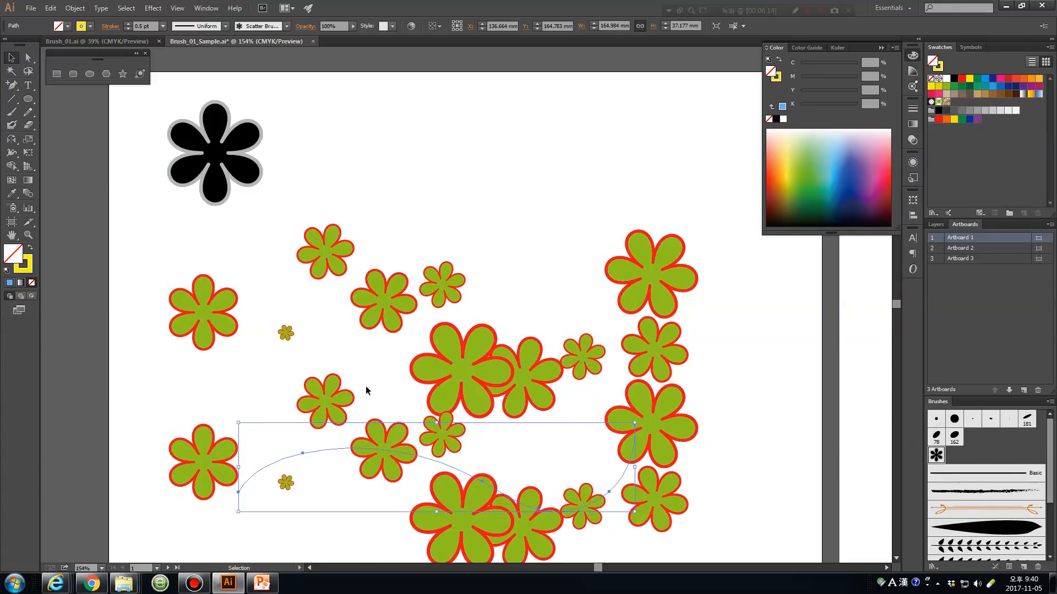
{"action": "left_click_drag", "start_coordinate": [386, 399], "coordinate": [377, 301]}
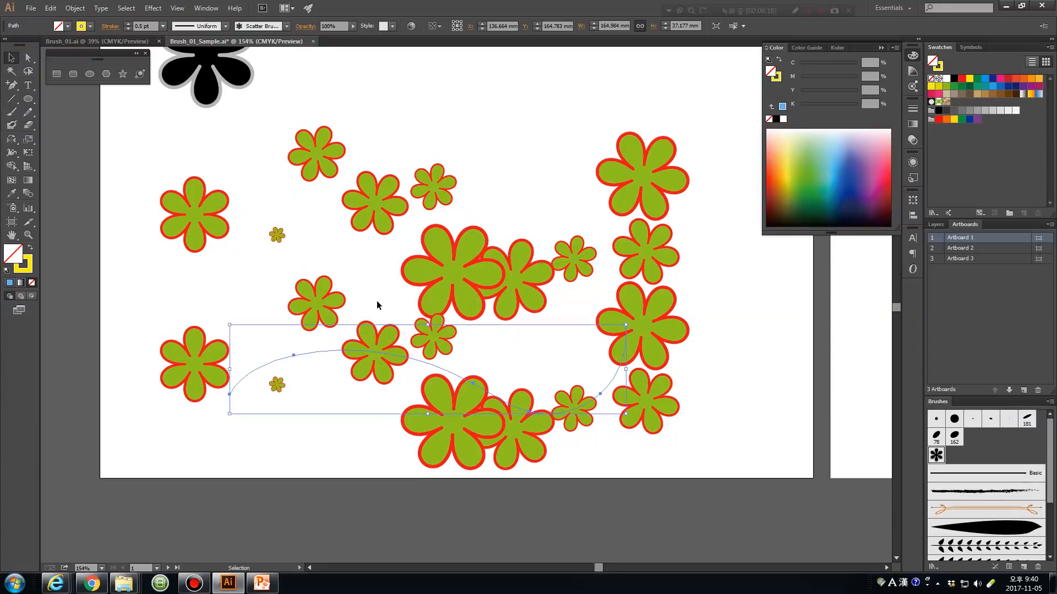
{"action": "left_click", "coordinate": [82, 27]}
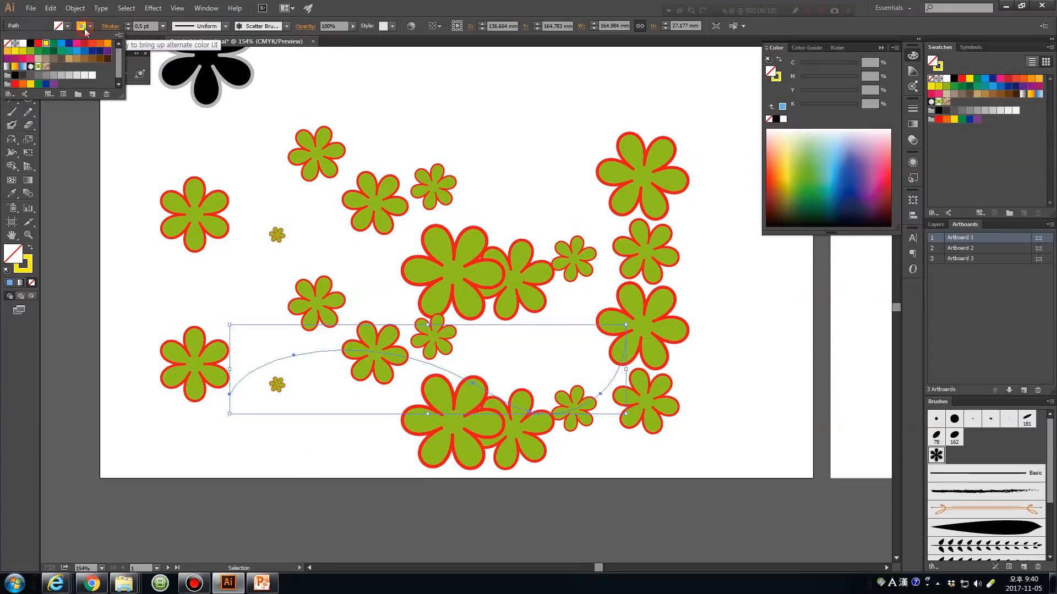
{"action": "left_click", "coordinate": [54, 43]}
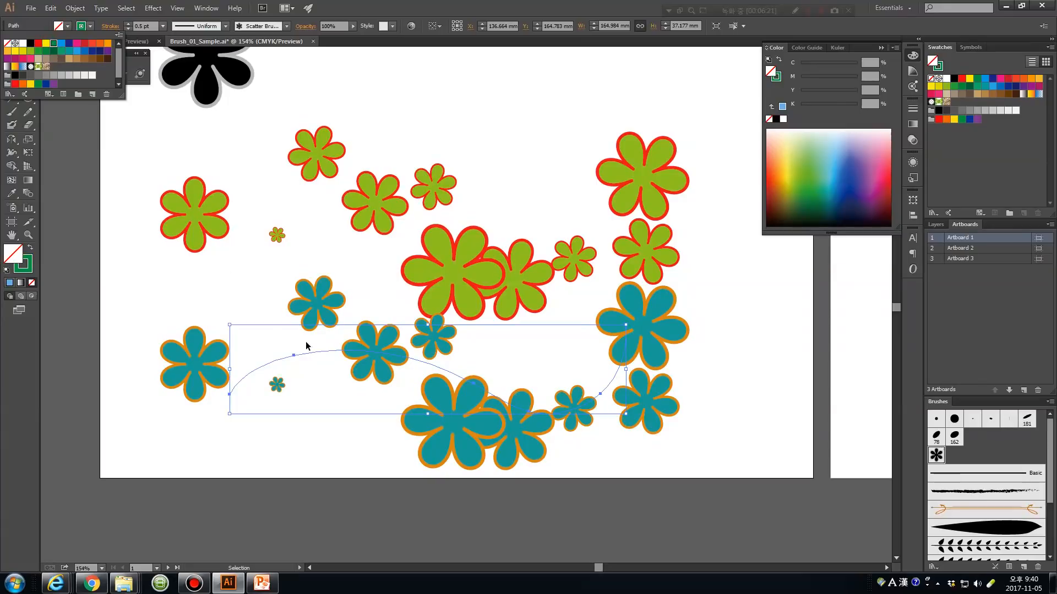
Try yellow as the stroke color of the lower scattered flower path, ending with brown.
{"action": "left_click", "coordinate": [249, 302]}
{"action": "left_click", "coordinate": [337, 355]}
{"action": "left_click", "coordinate": [326, 385]}
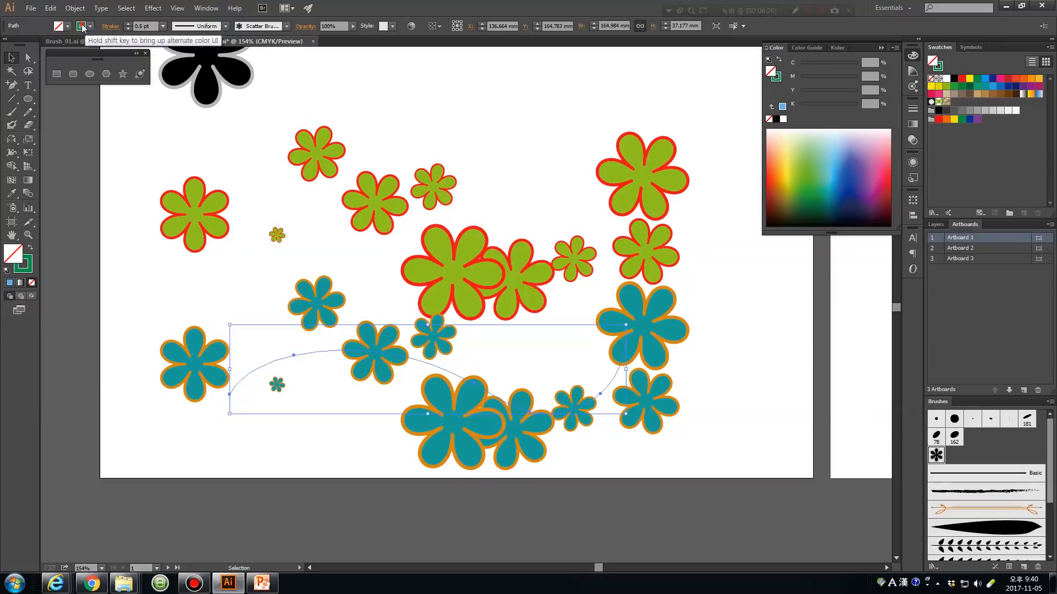
{"action": "left_click", "coordinate": [82, 27]}
{"action": "left_click", "coordinate": [45, 43]}
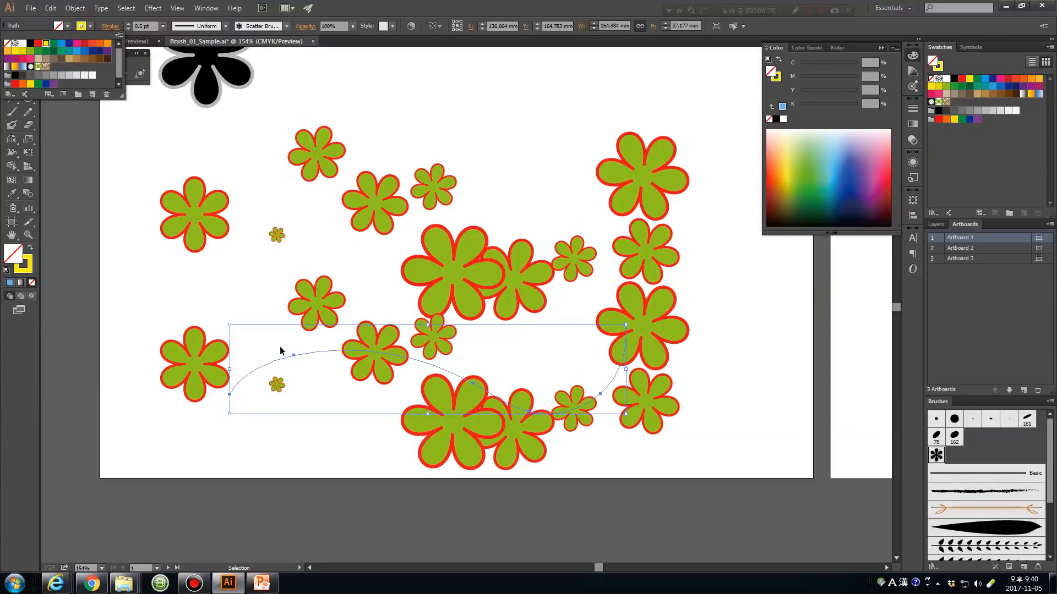
{"action": "left_click", "coordinate": [79, 27]}
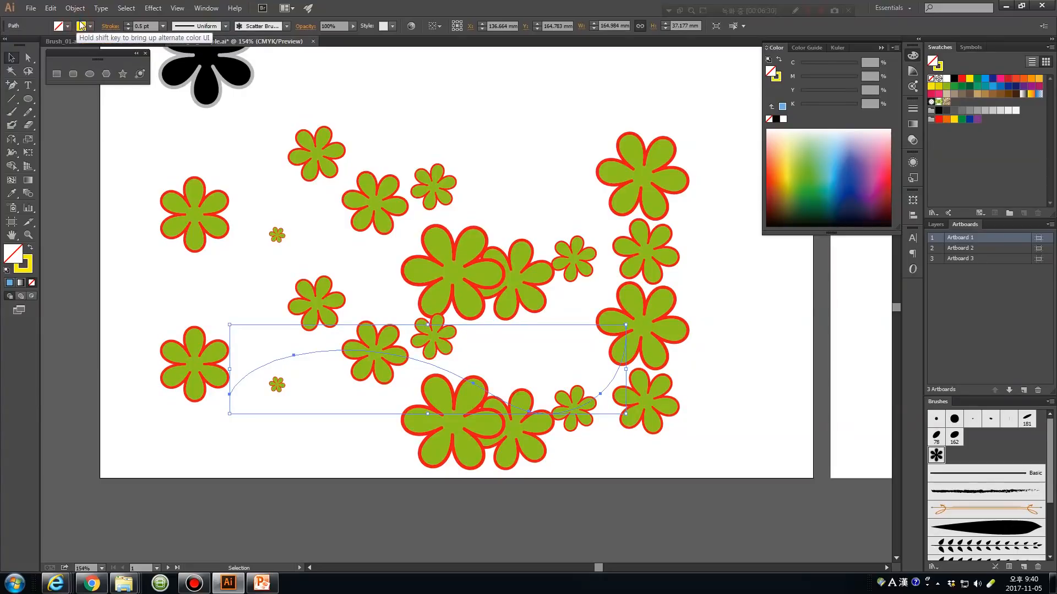
{"action": "left_click", "coordinate": [79, 27]}
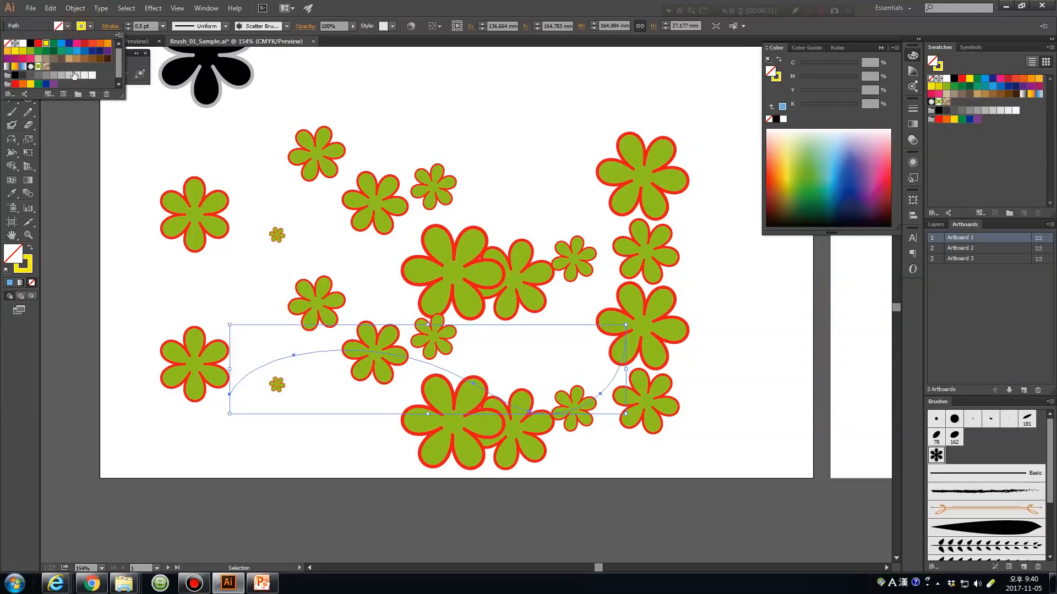
{"action": "left_click", "coordinate": [100, 58]}
{"action": "left_click", "coordinate": [305, 228]}
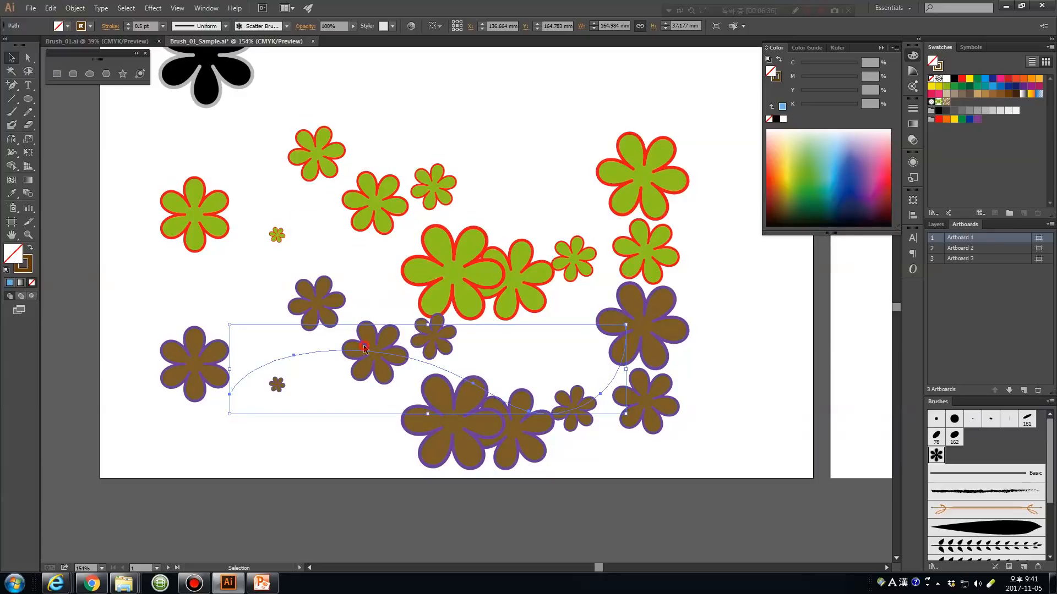
{"action": "left_click", "coordinate": [352, 295]}
{"action": "left_click", "coordinate": [423, 346]}
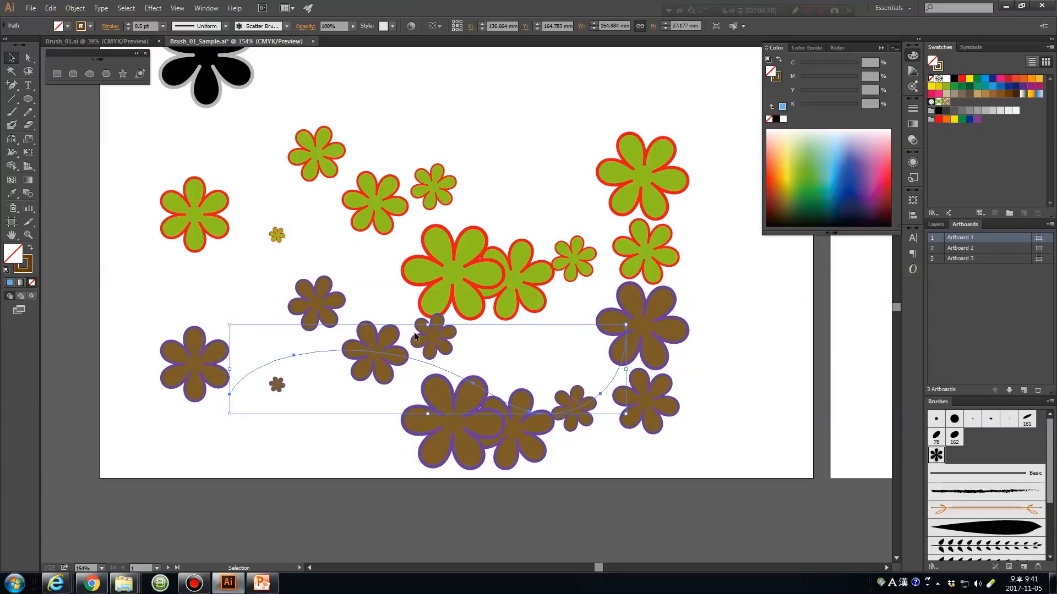
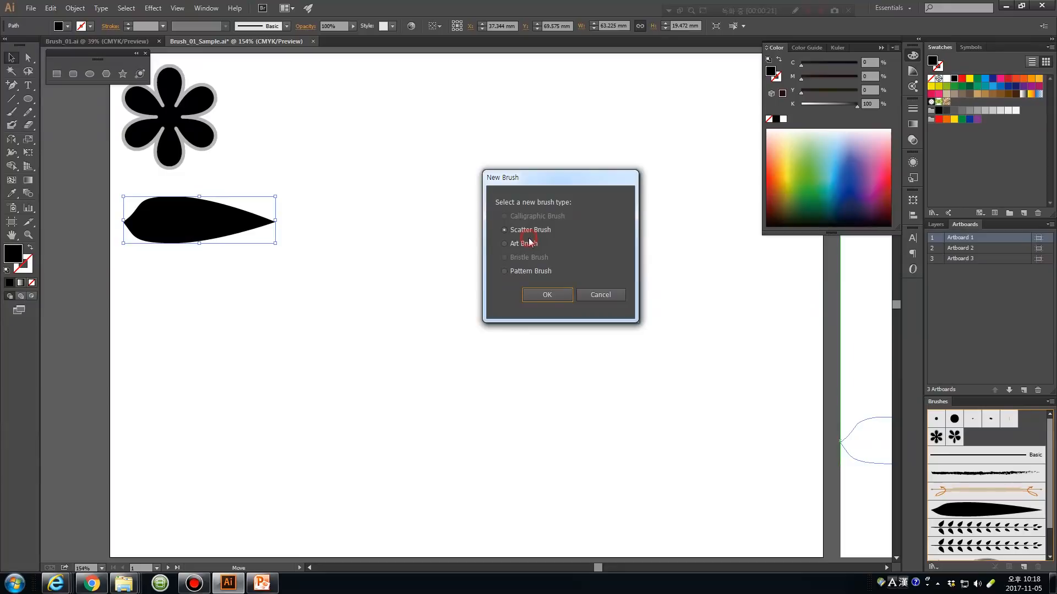
Create an art brush from the black leaf shape with a Fixed width of 176% and Stretch to Fit Stroke Length.
{"action": "left_click", "coordinate": [539, 295]}
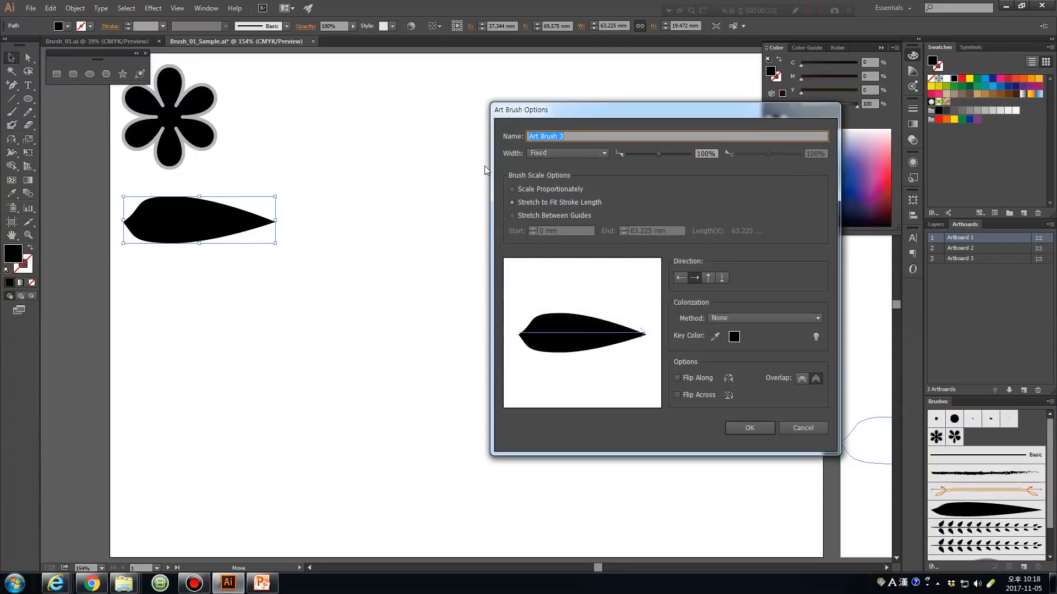
{"action": "left_click_drag", "start_coordinate": [562, 111], "coordinate": [447, 109]}
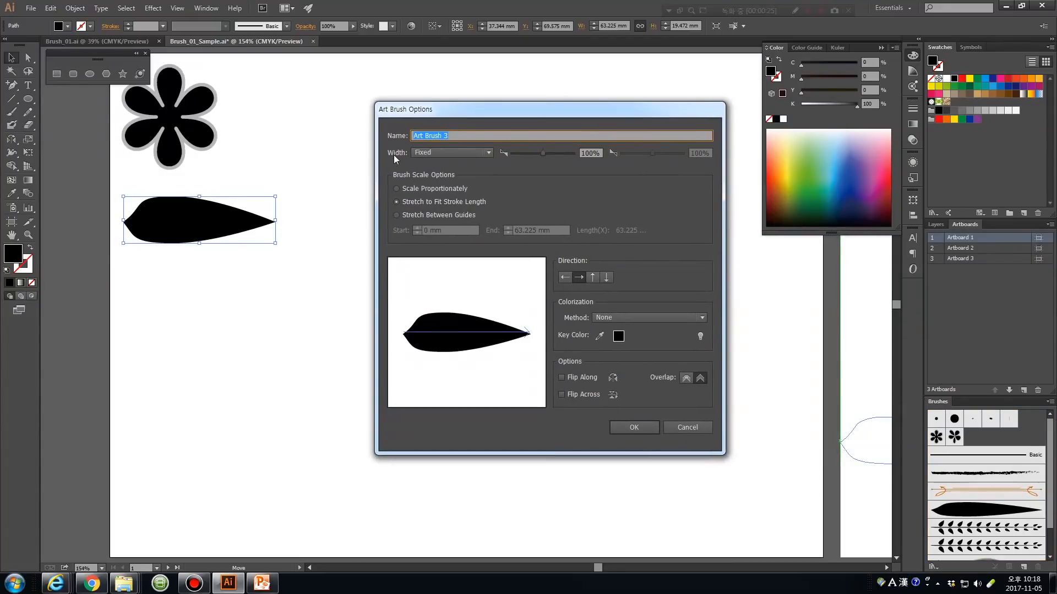
{"action": "left_click", "coordinate": [454, 152]}
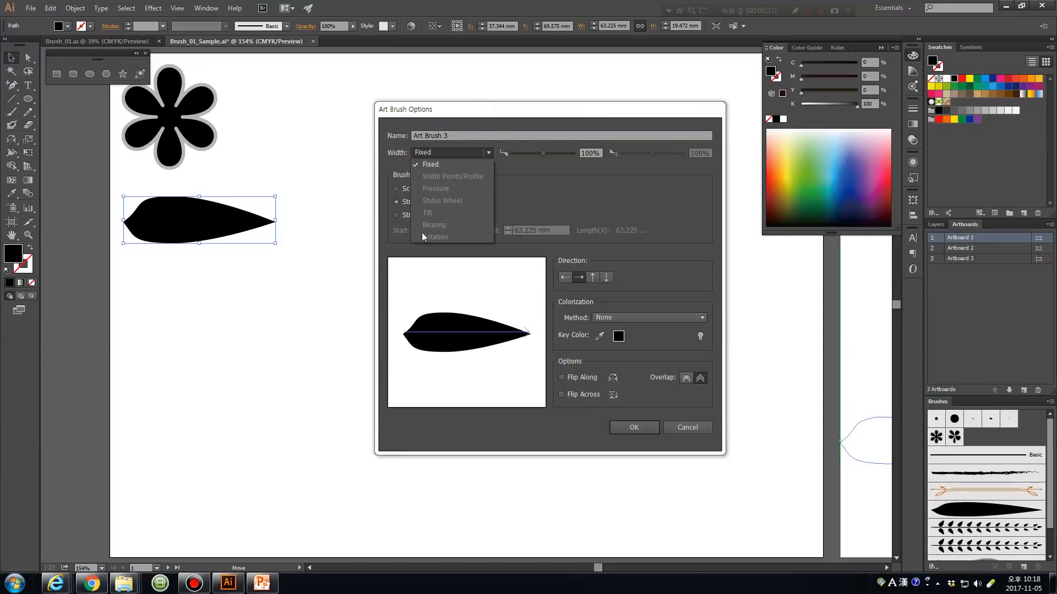
{"action": "left_click", "coordinate": [427, 165]}
{"action": "mouse_move", "coordinate": [544, 153]}
{"action": "left_mouse_down"}
{"action": "mouse_move", "coordinate": [554, 151]}
{"action": "mouse_move", "coordinate": [540, 154]}
{"action": "left_mouse_up"}
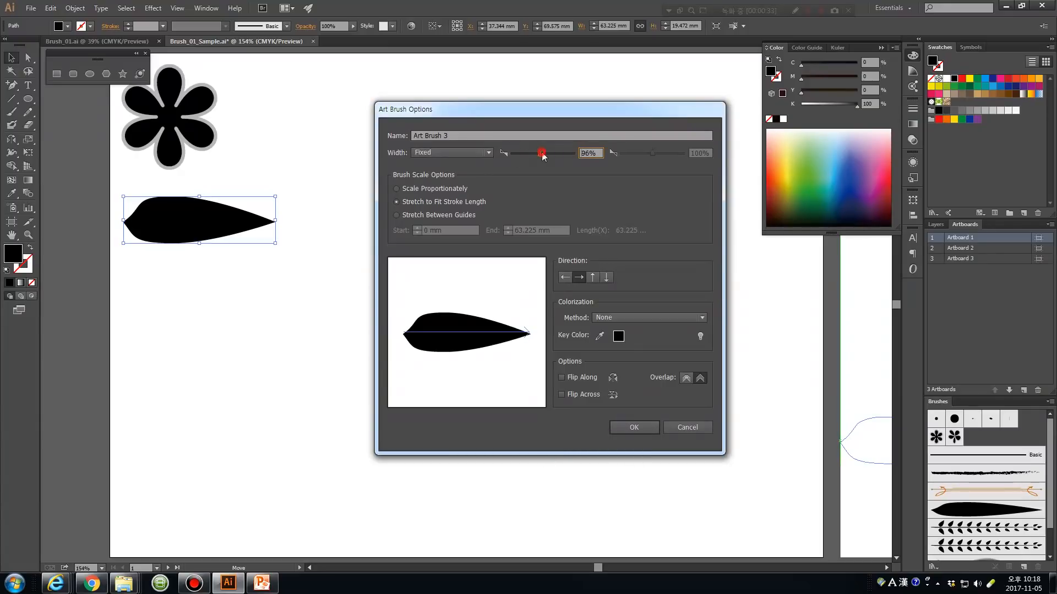
{"action": "left_click_drag", "start_coordinate": [552, 151], "coordinate": [552, 149]}
{"action": "left_click", "coordinate": [645, 427]}
Paint a long wavy stroke below the leaf shape and an arched stroke above it with the new art brush.
{"action": "key", "text": "b"}
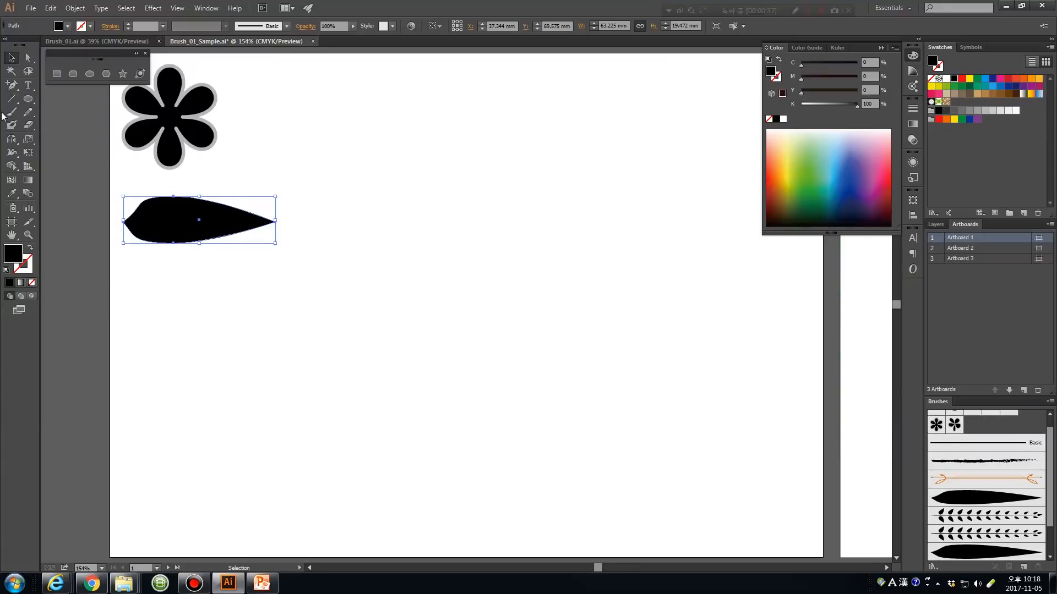
{"action": "mouse_move", "coordinate": [204, 354]}
{"action": "left_mouse_down"}
{"action": "mouse_move", "coordinate": [503, 328]}
{"action": "mouse_move", "coordinate": [540, 230]}
{"action": "left_mouse_up"}
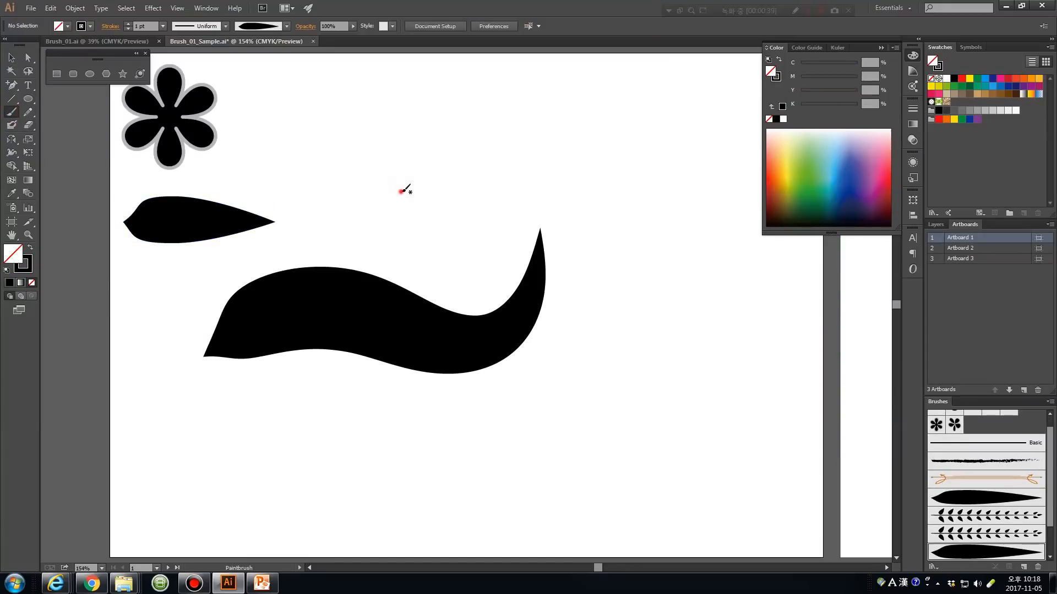
{"action": "mouse_move", "coordinate": [404, 192]}
{"action": "left_mouse_down"}
{"action": "mouse_move", "coordinate": [554, 138]}
{"action": "mouse_move", "coordinate": [635, 198]}
{"action": "left_mouse_up"}
Set the leaf art brush's width to 20% and apply the change to the existing strokes.
{"action": "left_click", "coordinate": [11, 57]}
{"action": "left_click", "coordinate": [424, 187]}
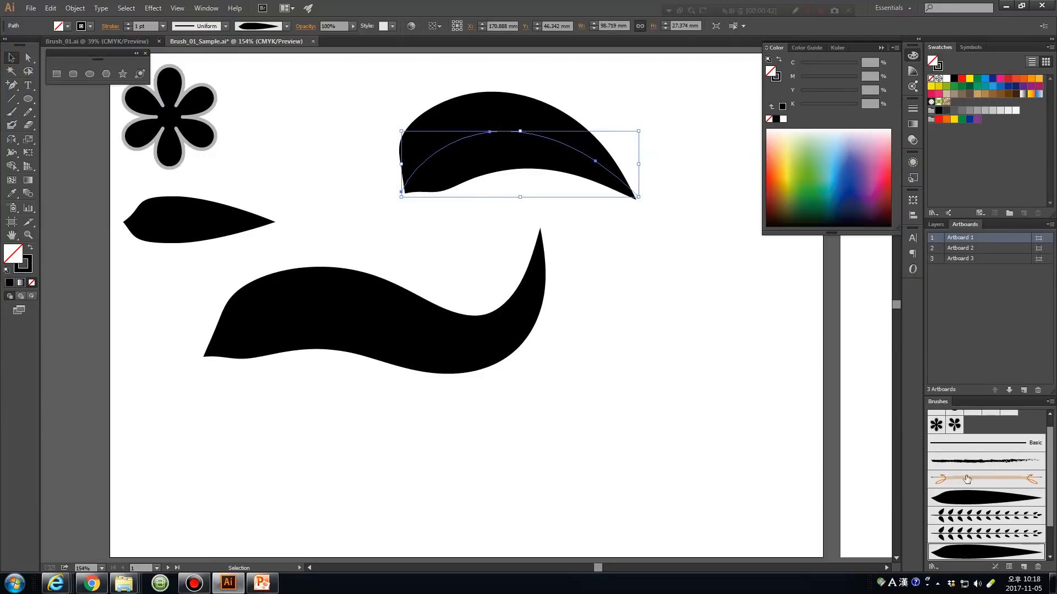
{"action": "double_click", "coordinate": [968, 552]}
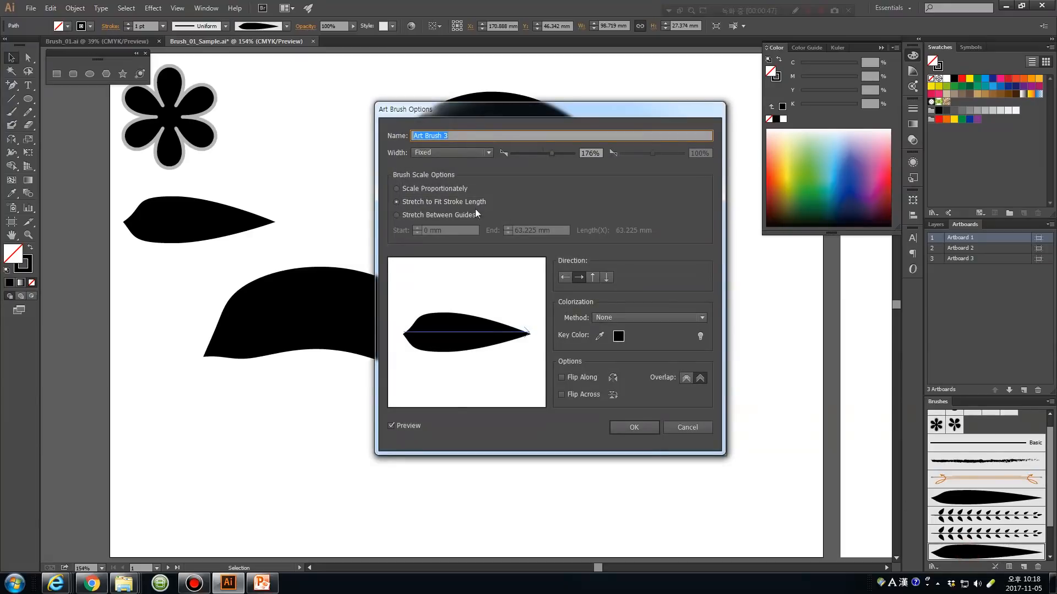
{"action": "left_click_drag", "start_coordinate": [601, 153], "coordinate": [573, 154]}
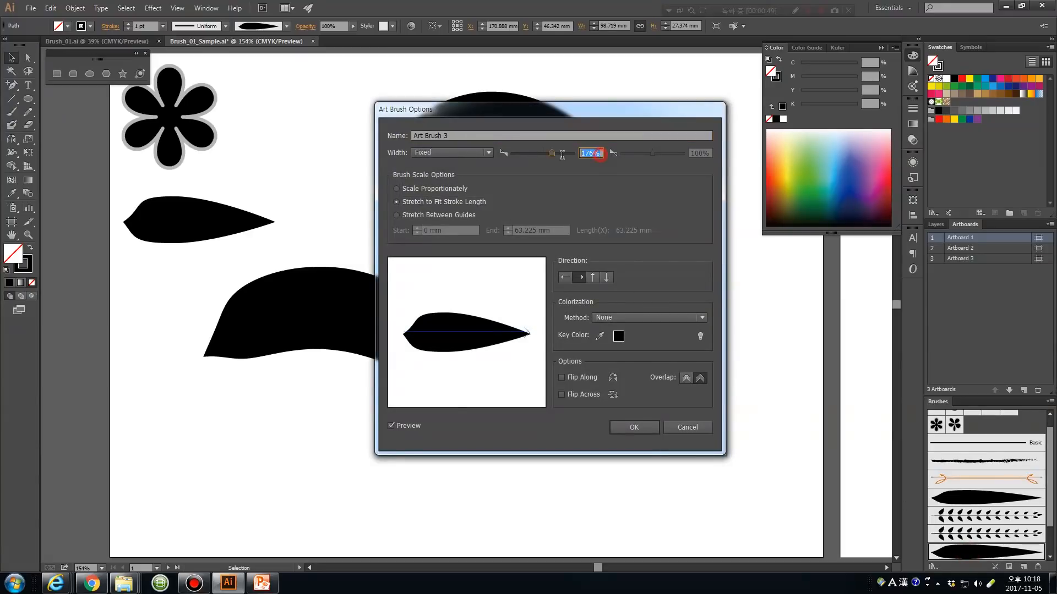
{"action": "type", "text": "20"}
{"action": "left_click_drag", "start_coordinate": [567, 110], "coordinate": [765, 105]}
{"action": "left_click", "coordinate": [830, 424]}
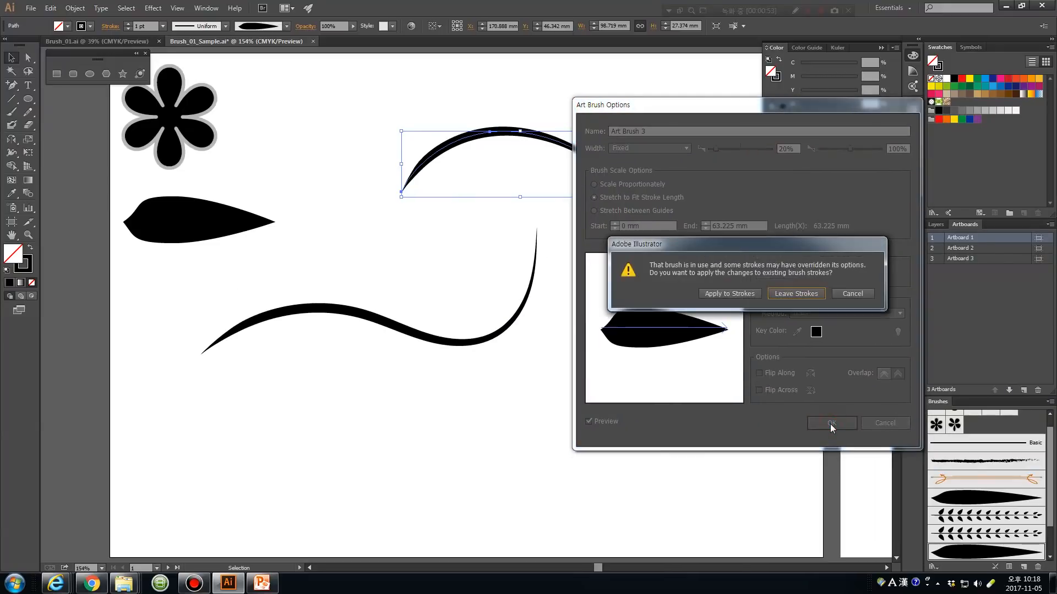
{"action": "left_click", "coordinate": [715, 293]}
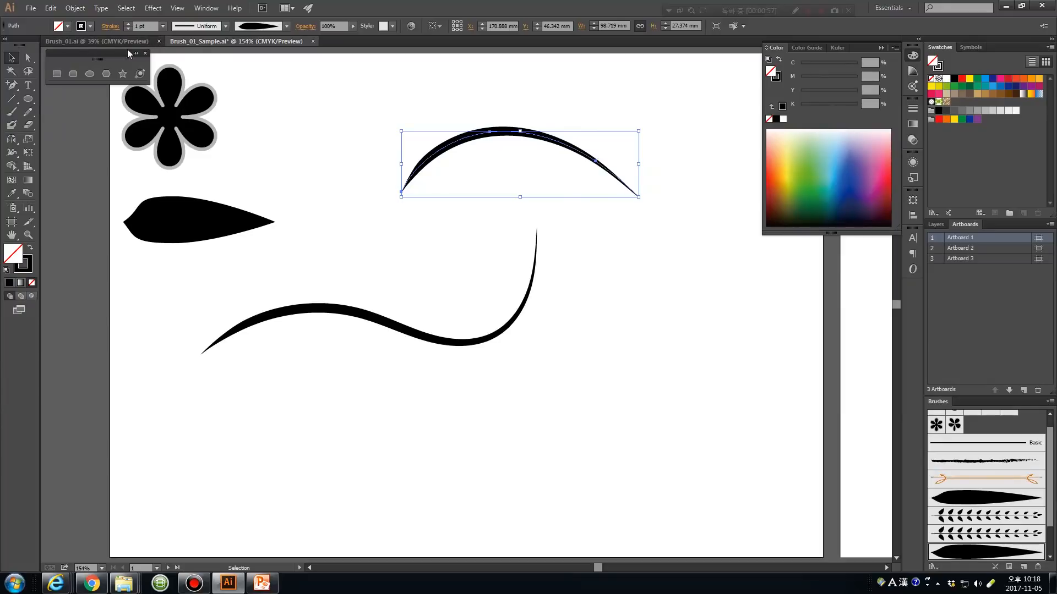
Deselect the arched stroke and undo the last art brush width change.
{"action": "left_click", "coordinate": [602, 230]}
{"action": "left_click", "coordinate": [554, 144]}
{"action": "left_click", "coordinate": [628, 341]}
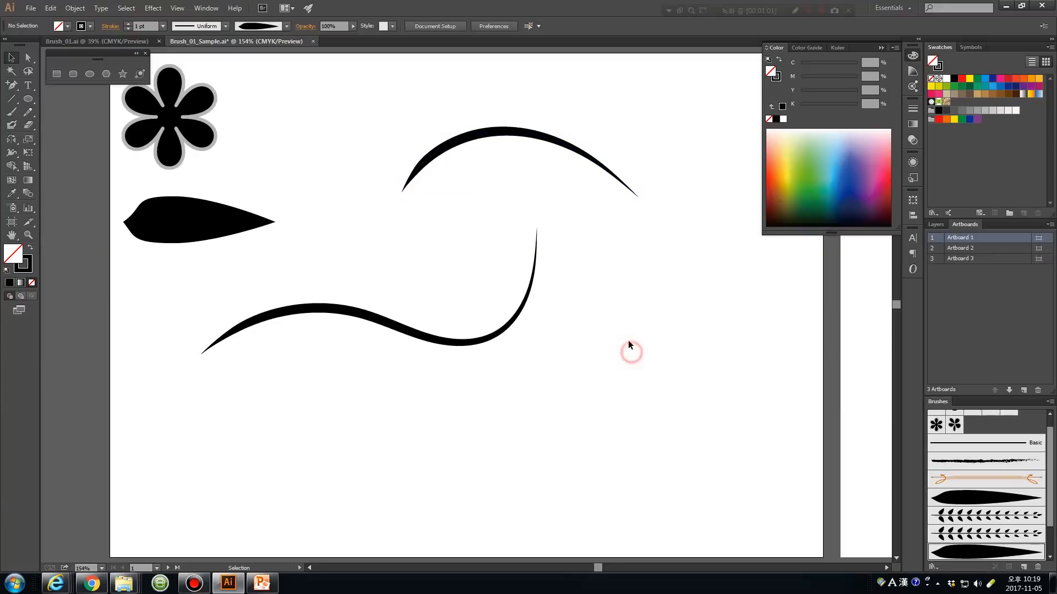
{"action": "key", "text": "ctrl+z"}
{"action": "left_click", "coordinate": [622, 346]}
Set the leaf art brush's width to 100% with Scale Proportionately and apply the changes to the existing strokes.
{"action": "double_click", "coordinate": [977, 551]}
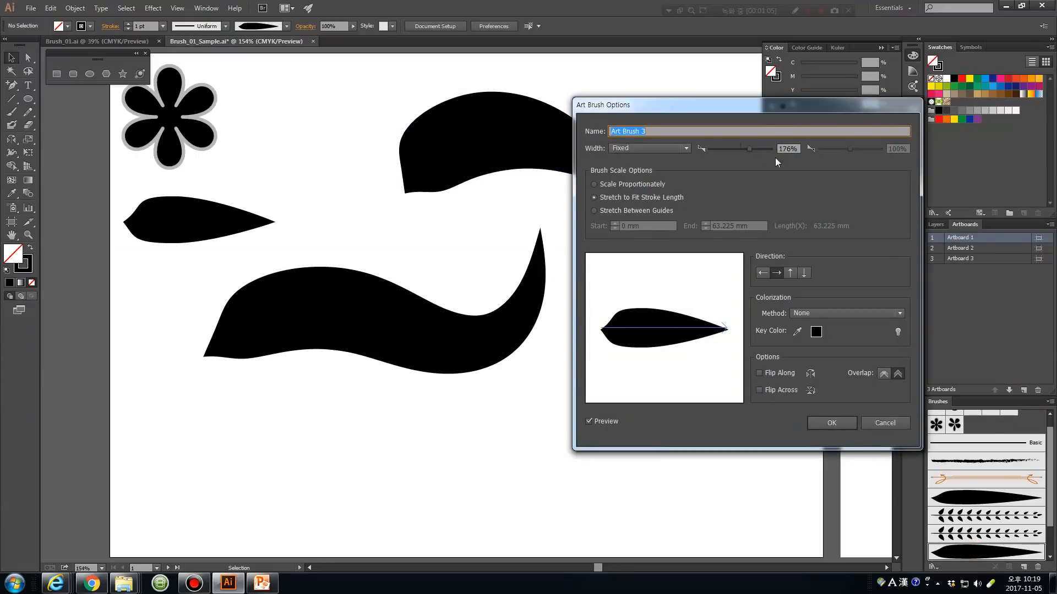
{"action": "left_click", "coordinate": [795, 148]}
{"action": "type", "text": "100"}
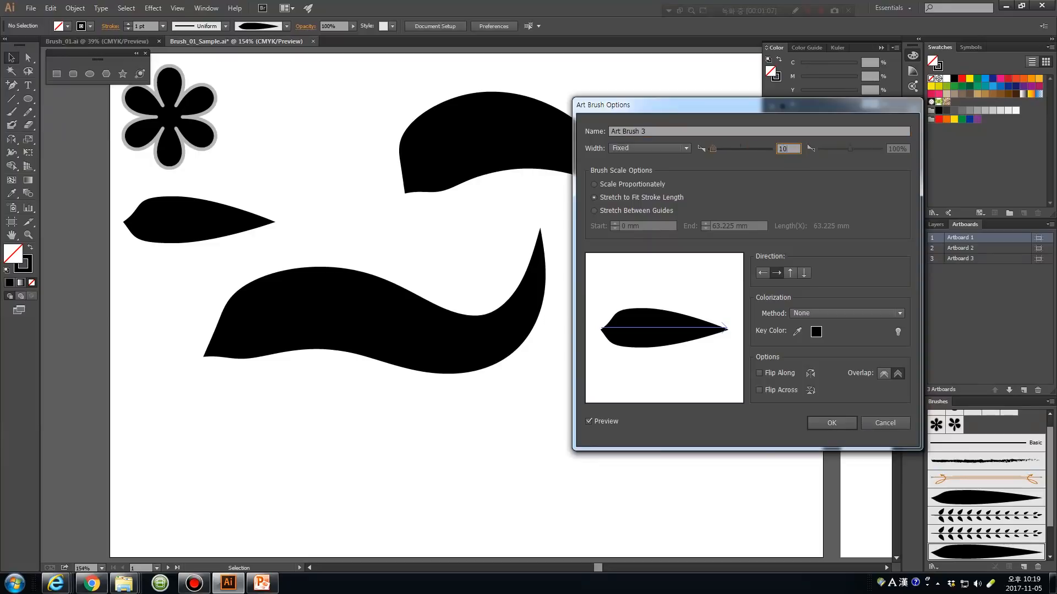
{"action": "left_click", "coordinate": [626, 184]}
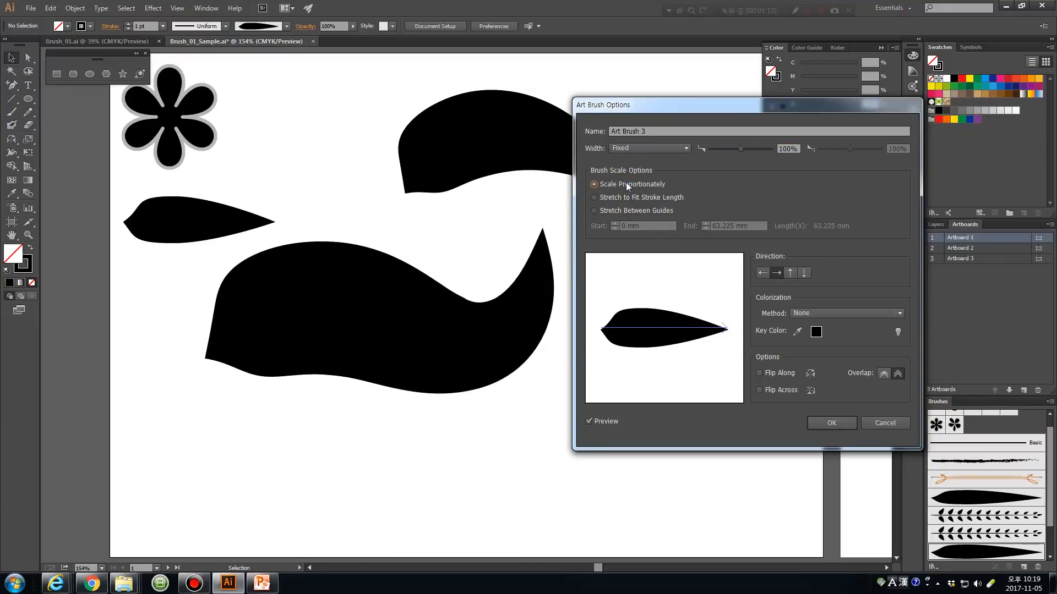
{"action": "left_click", "coordinate": [850, 424]}
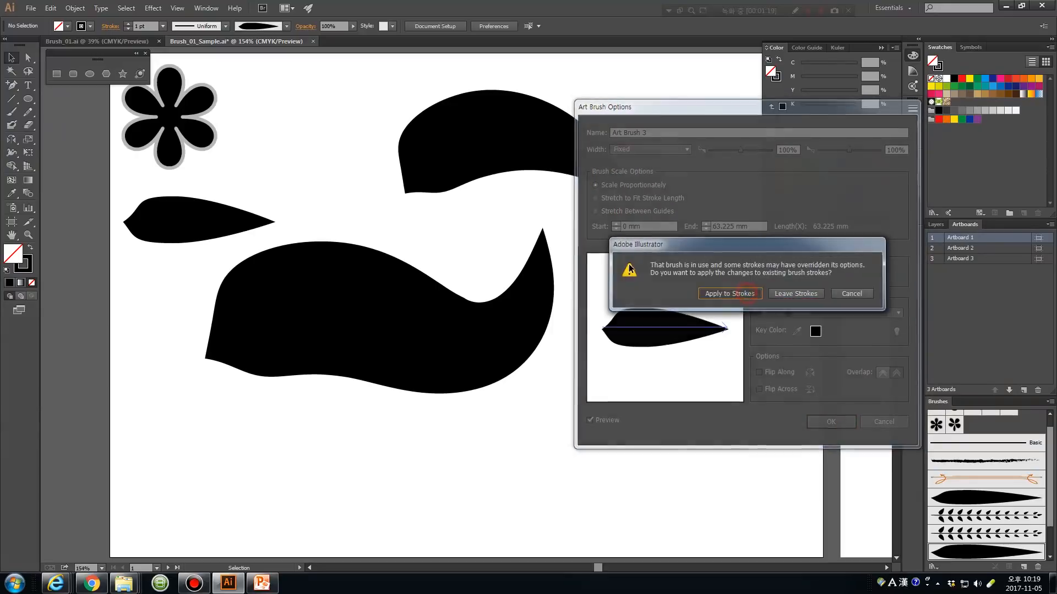
{"action": "left_click", "coordinate": [746, 292]}
Delete the arched and wavy brush strokes from the artboard.
{"action": "left_click", "coordinate": [490, 146]}
{"action": "mouse_move", "coordinate": [650, 104]}
{"action": "left_mouse_down"}
{"action": "mouse_move", "coordinate": [538, 295]}
{"action": "mouse_move", "coordinate": [473, 380]}
{"action": "left_mouse_up"}
{"action": "key", "text": "Delete"}
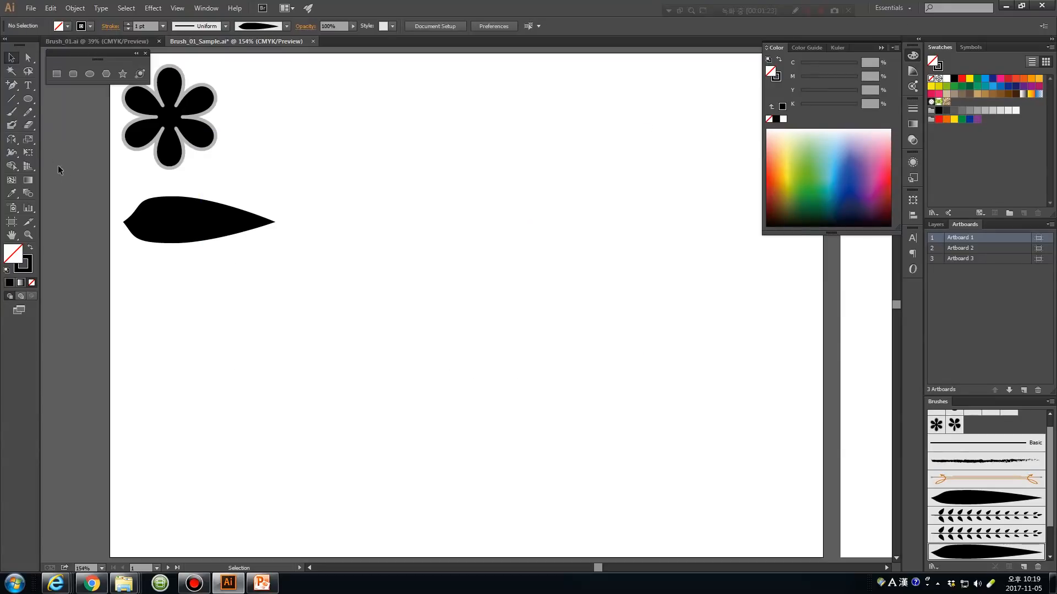
Paint three horizontal strokes of short, medium and long length below one another with the leaf art brush.
{"action": "left_click", "coordinate": [9, 112]}
{"action": "left_click_drag", "start_coordinate": [314, 166], "coordinate": [406, 163]}
{"action": "left_click", "coordinate": [350, 249]}
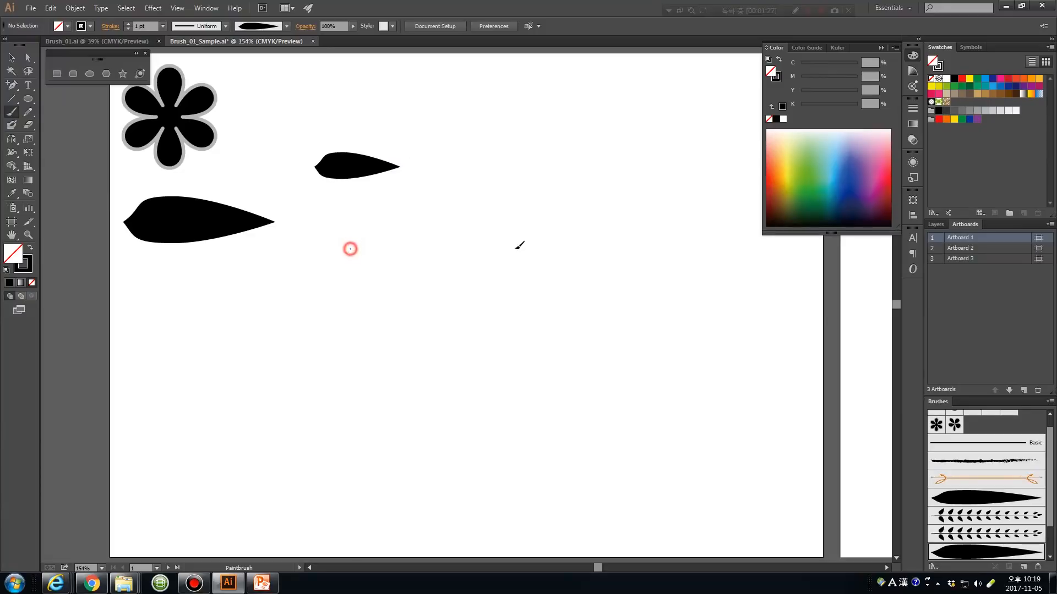
{"action": "left_click_drag", "start_coordinate": [338, 288], "coordinate": [586, 289]}
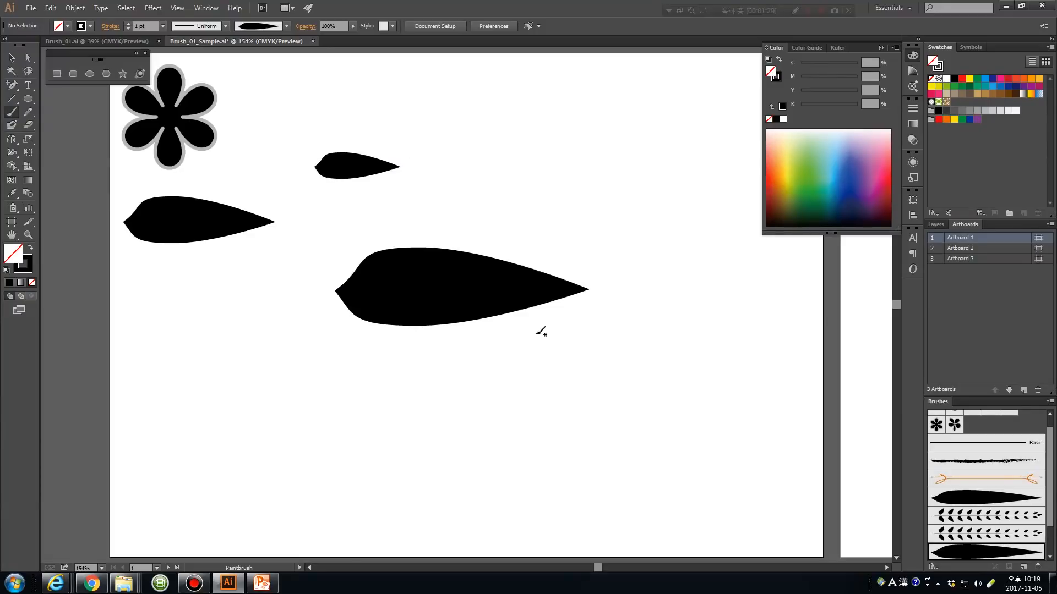
{"action": "mouse_move", "coordinate": [341, 388]}
{"action": "left_mouse_down"}
{"action": "mouse_move", "coordinate": [518, 414]}
{"action": "mouse_move", "coordinate": [829, 414]}
{"action": "mouse_move", "coordinate": [748, 421]}
{"action": "left_mouse_up"}
{"action": "key", "text": "ctrl+z"}
{"action": "left_click", "coordinate": [297, 408]}
{"action": "left_click", "coordinate": [714, 413]}
{"action": "left_click_drag", "start_coordinate": [318, 412], "coordinate": [713, 412]}
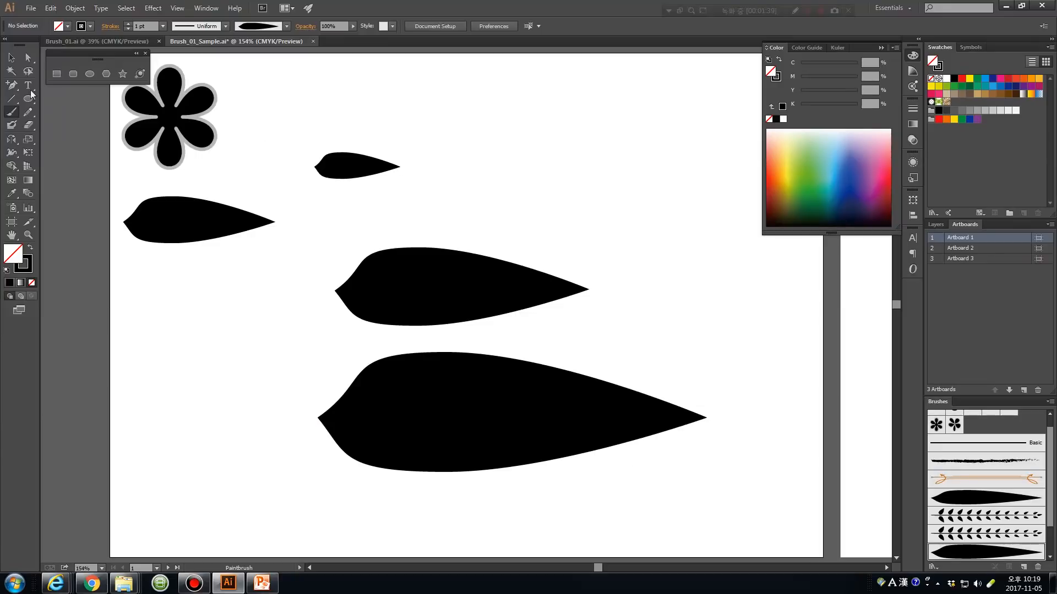
Move the original leaf shape between the short and medium strokes and align all of them by their left edges.
{"action": "left_click", "coordinate": [15, 61]}
{"action": "left_click_drag", "start_coordinate": [166, 210], "coordinate": [361, 204]}
{"action": "left_click_drag", "start_coordinate": [484, 136], "coordinate": [314, 475]}
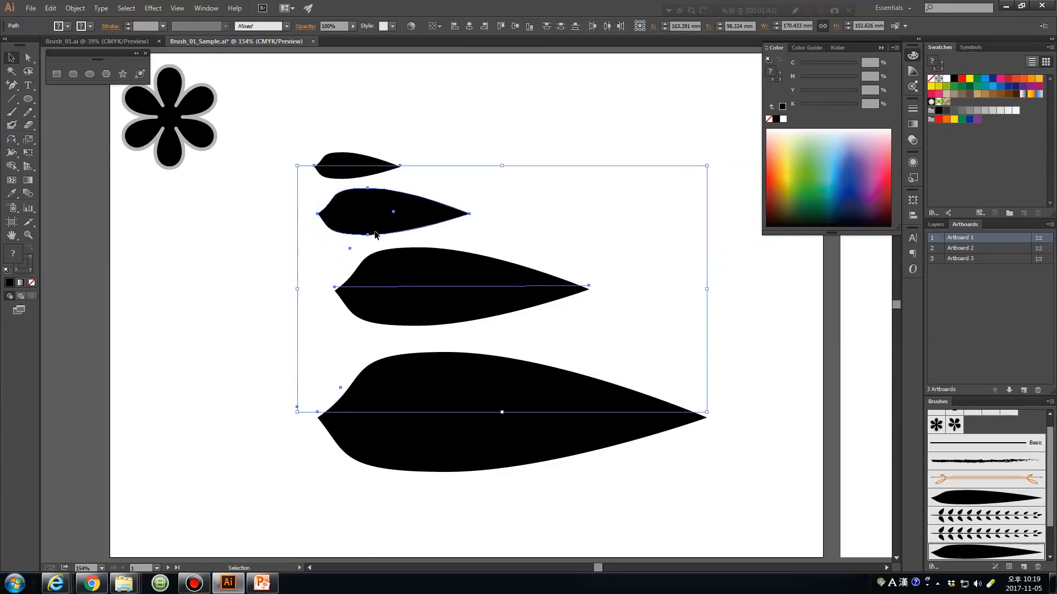
{"action": "left_click", "coordinate": [455, 25]}
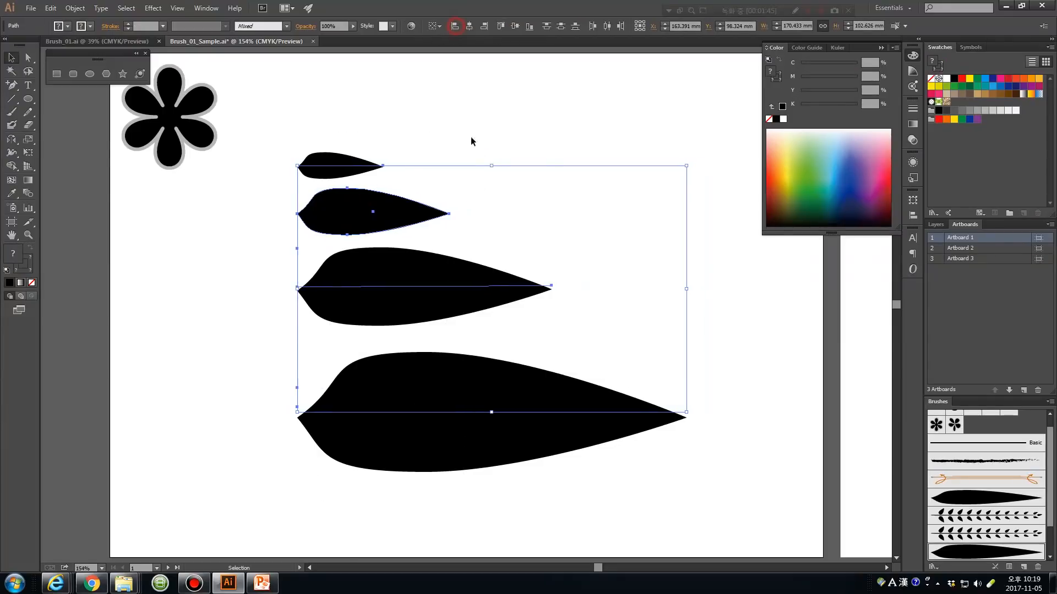
{"action": "left_click", "coordinate": [479, 132]}
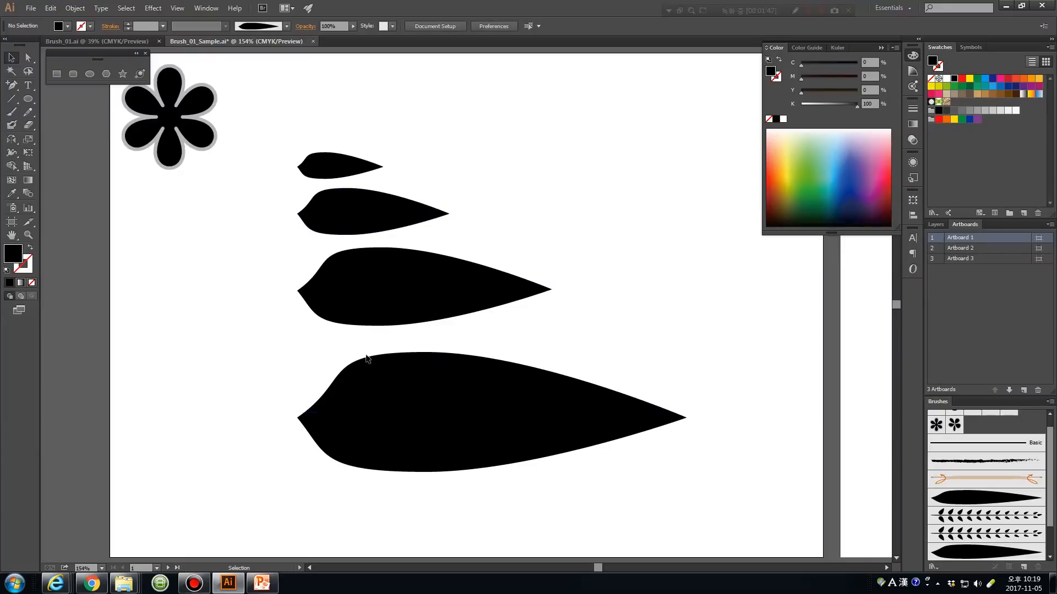
Move the original leaf shape back below the flower and apply Stretch to Fit Stroke Length to the art brush and its three strokes.
{"action": "left_click_drag", "start_coordinate": [349, 217], "coordinate": [187, 217]}
{"action": "left_click_drag", "start_coordinate": [460, 98], "coordinate": [350, 518]}
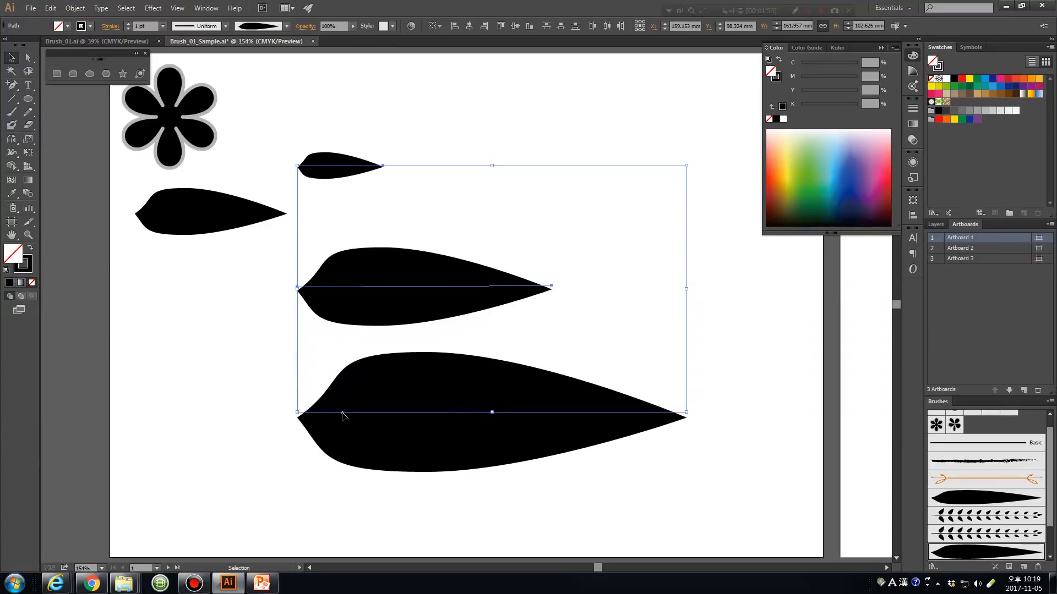
{"action": "double_click", "coordinate": [964, 552]}
{"action": "left_click", "coordinate": [617, 198]}
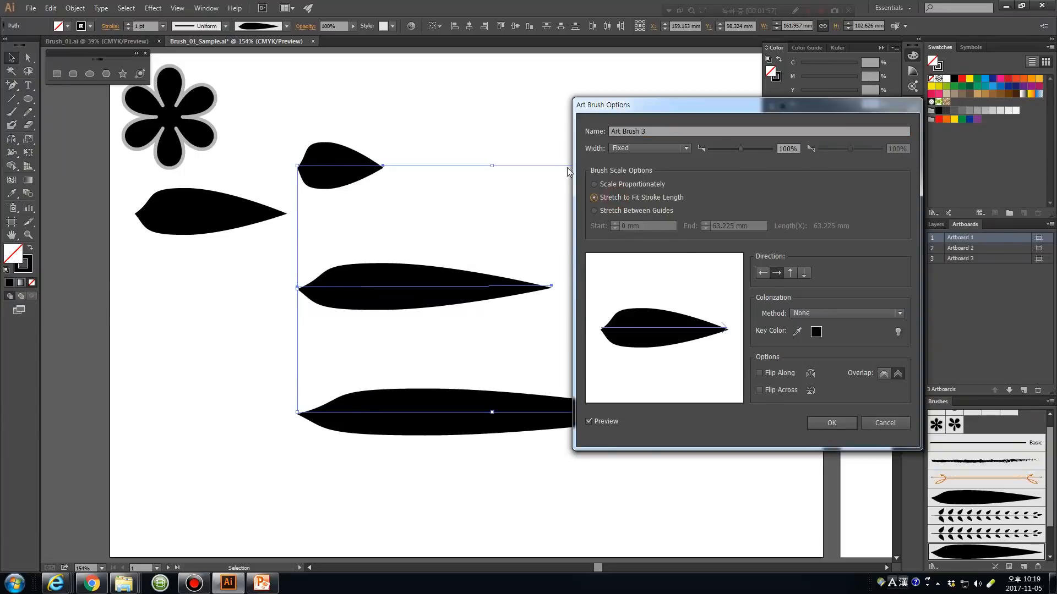
{"action": "left_click", "coordinate": [832, 423]}
{"action": "left_click", "coordinate": [732, 294]}
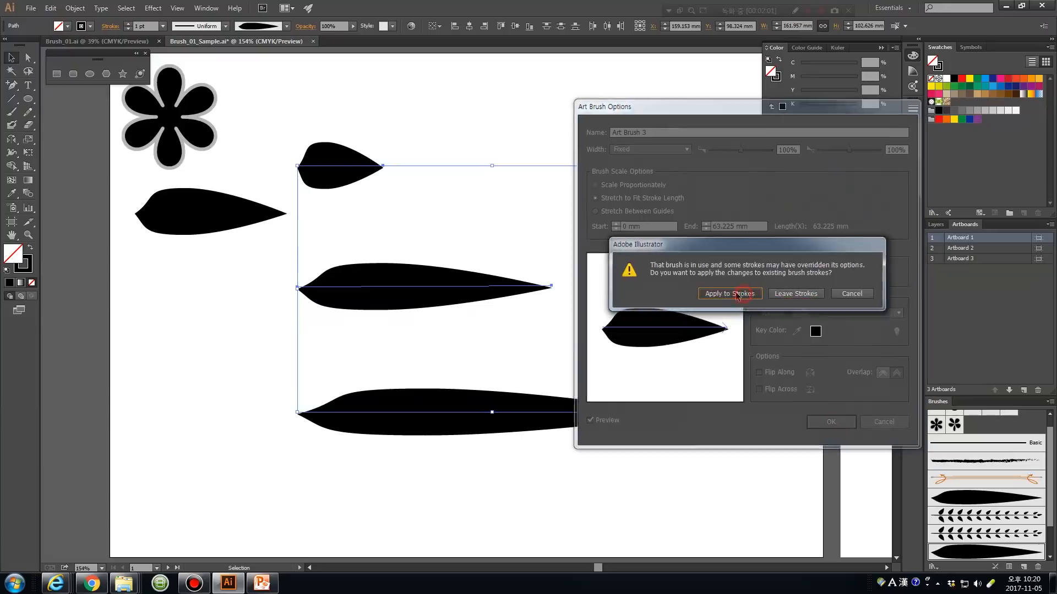
Select the medium and long leaf strokes to compare their shapes with the short one.
{"action": "left_click", "coordinate": [464, 379]}
{"action": "left_click_drag", "start_coordinate": [440, 228], "coordinate": [420, 481]}
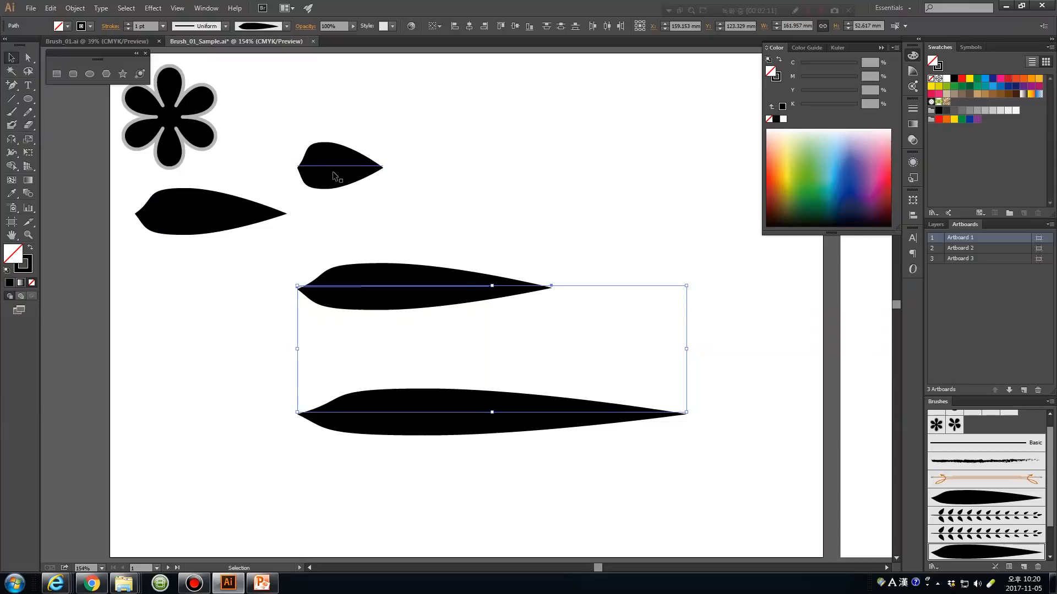
{"action": "left_click", "coordinate": [375, 287]}
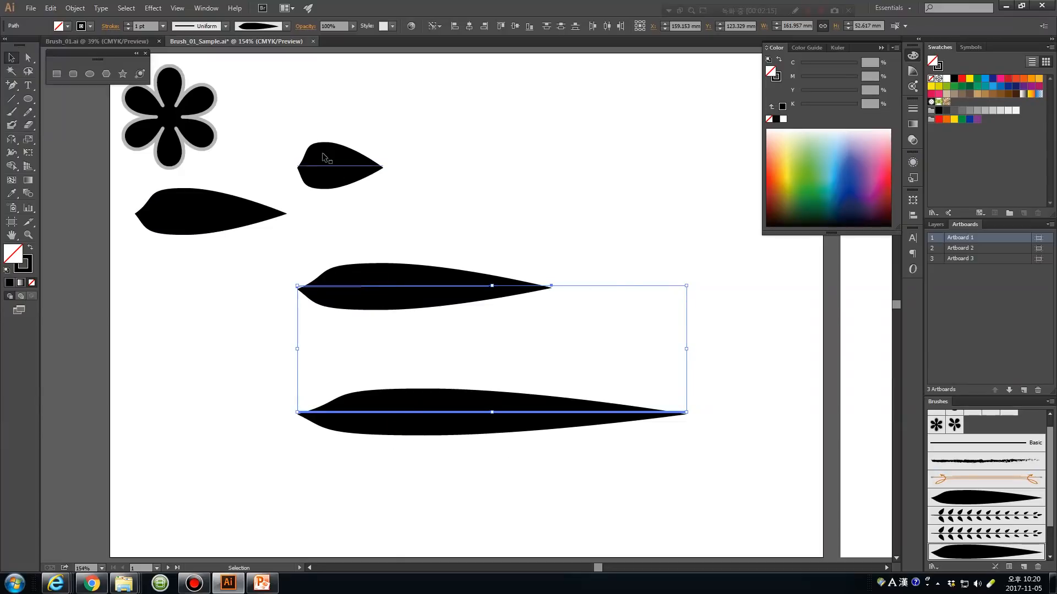
Deselect the strokes and set the leaf art brush to Stretch Between Guides, starting at 15 mm and ending at 45 mm.
{"action": "left_click", "coordinate": [505, 151]}
{"action": "mouse_move", "coordinate": [612, 134]}
{"action": "left_mouse_down"}
{"action": "mouse_move", "coordinate": [547, 247]}
{"action": "mouse_move", "coordinate": [330, 488]}
{"action": "mouse_move", "coordinate": [346, 517]}
{"action": "left_mouse_up"}
{"action": "left_click", "coordinate": [346, 516]}
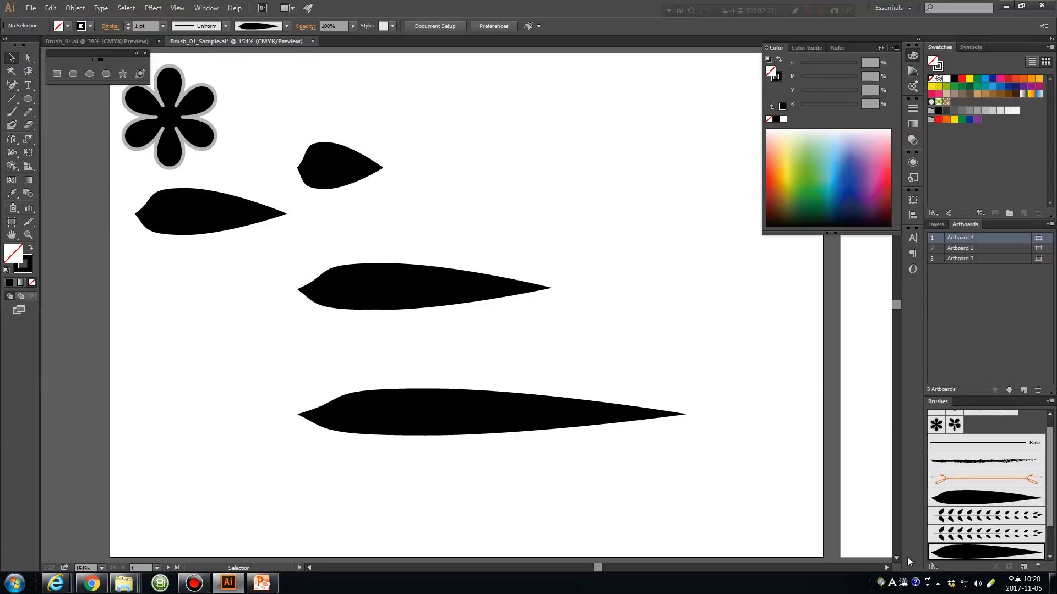
{"action": "double_click", "coordinate": [959, 553]}
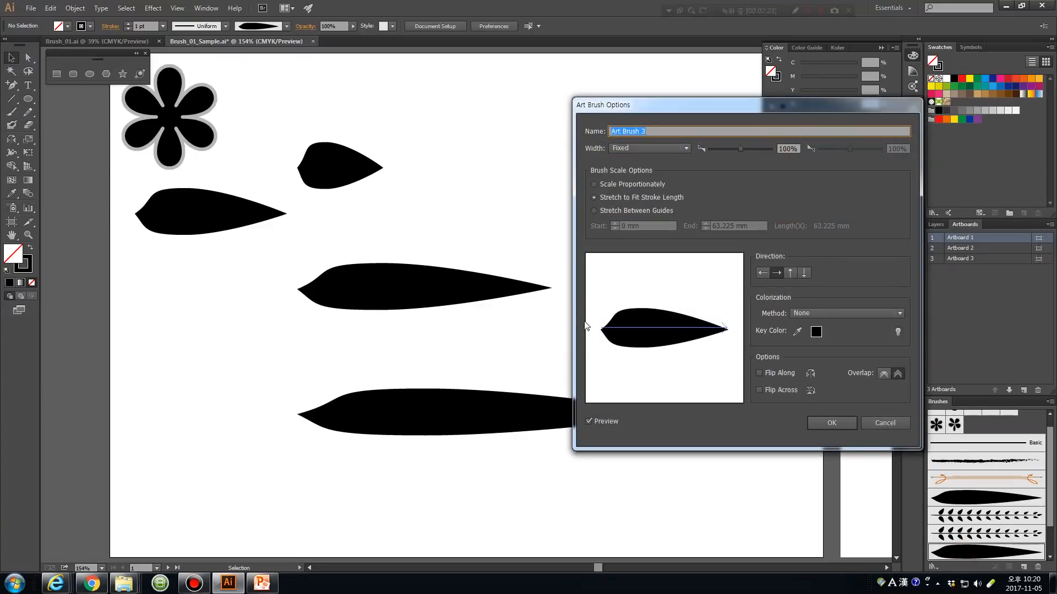
{"action": "left_click", "coordinate": [632, 210]}
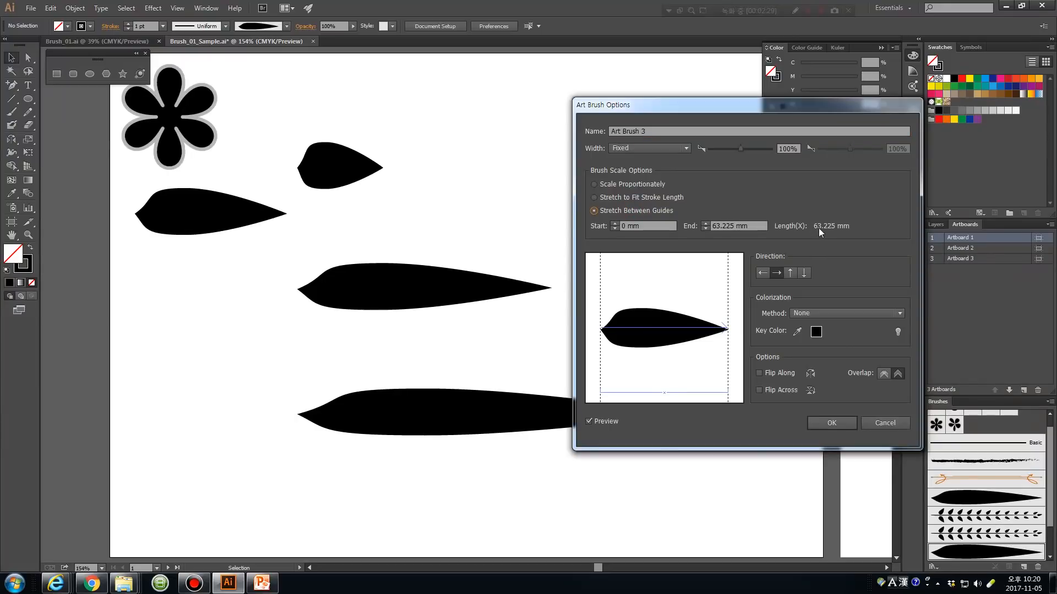
{"action": "left_click", "coordinate": [654, 223]}
{"action": "type", "text": "15"}
{"action": "left_click", "coordinate": [754, 225]}
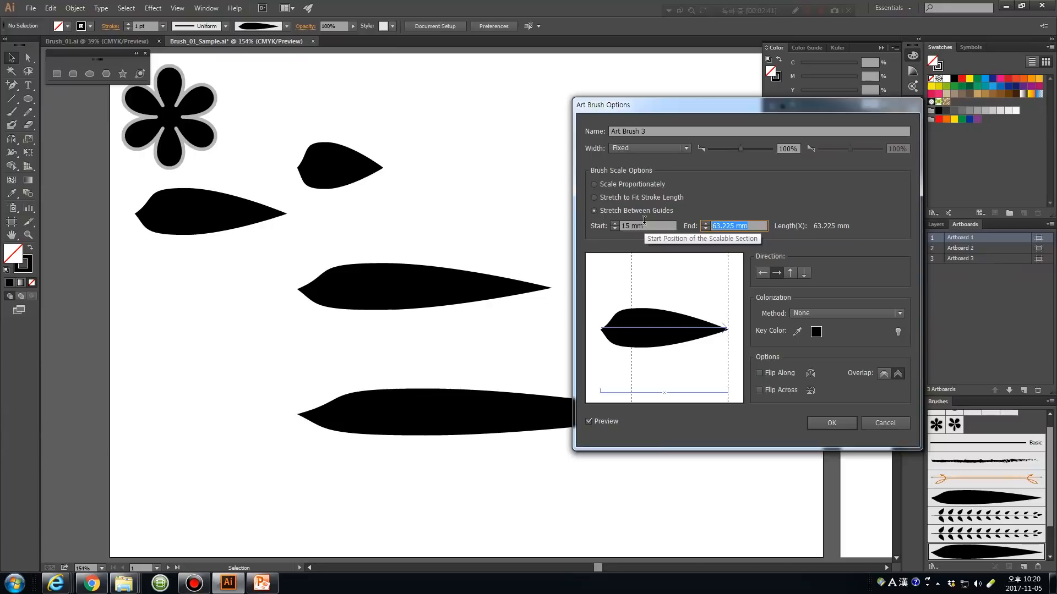
{"action": "type", "text": "45"}
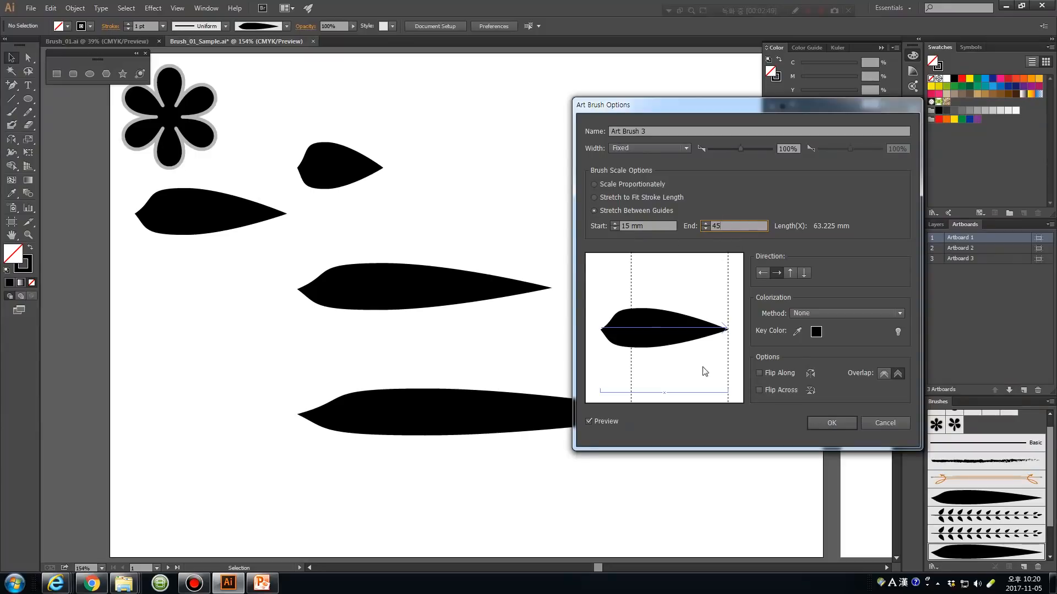
{"action": "left_click", "coordinate": [660, 225]}
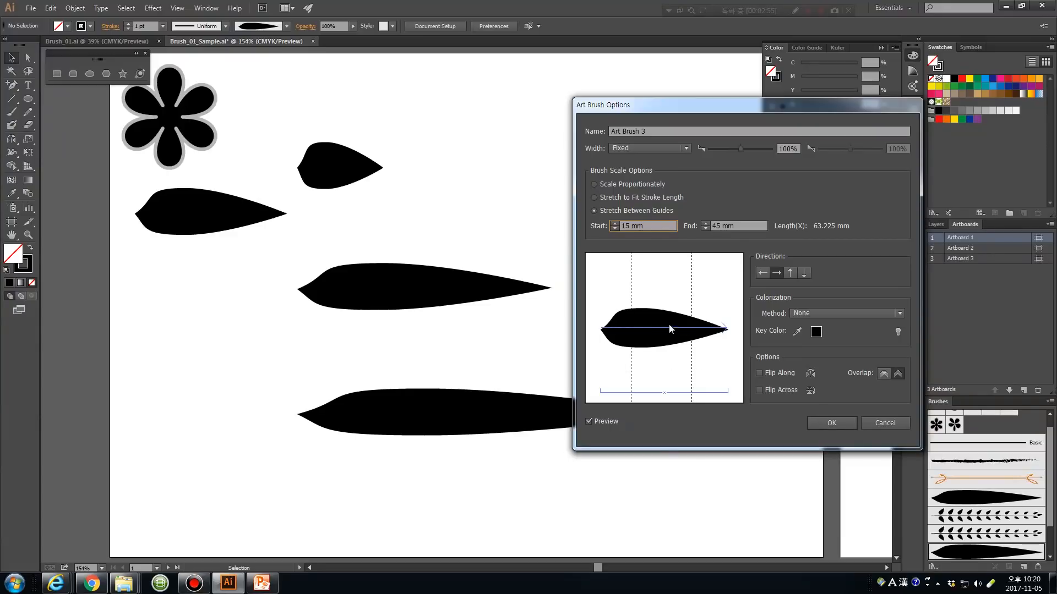
Shift the end guide to about 37 mm and back to about 44 mm, and move the start guide to about 8.4 mm.
{"action": "left_click_drag", "start_coordinate": [691, 380], "coordinate": [674, 378]}
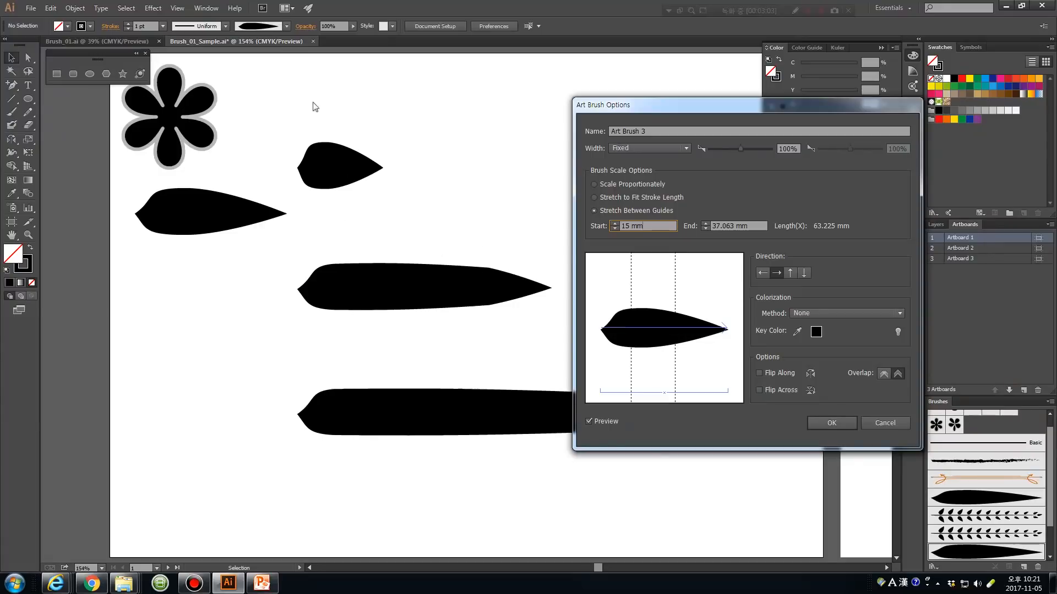
{"action": "left_click_drag", "start_coordinate": [675, 352], "coordinate": [690, 352]}
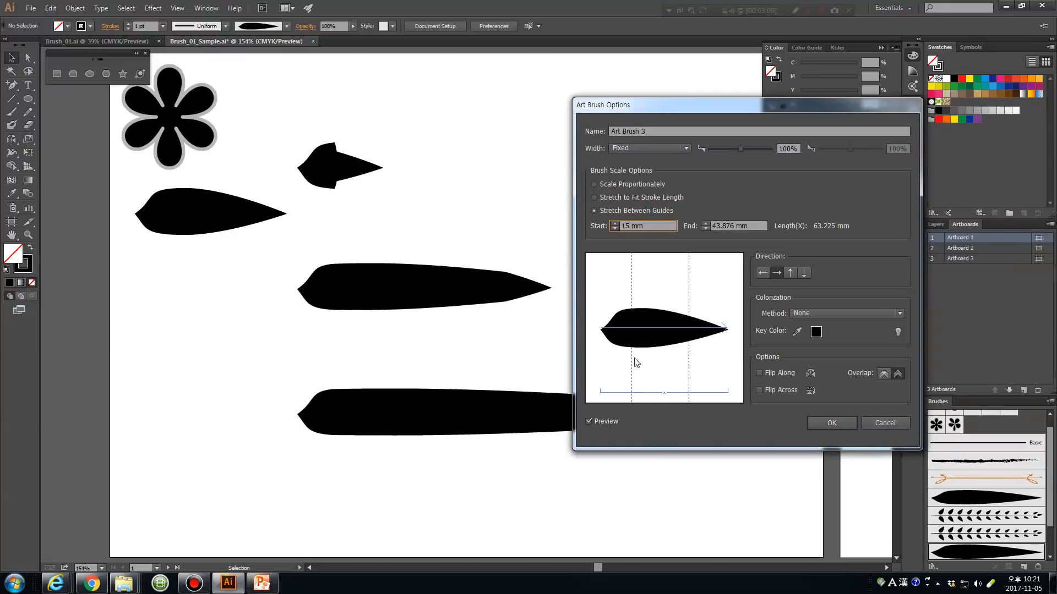
{"action": "mouse_move", "coordinate": [631, 365]}
{"action": "left_mouse_down"}
{"action": "mouse_move", "coordinate": [662, 367]}
{"action": "mouse_move", "coordinate": [617, 365]}
{"action": "left_mouse_up"}
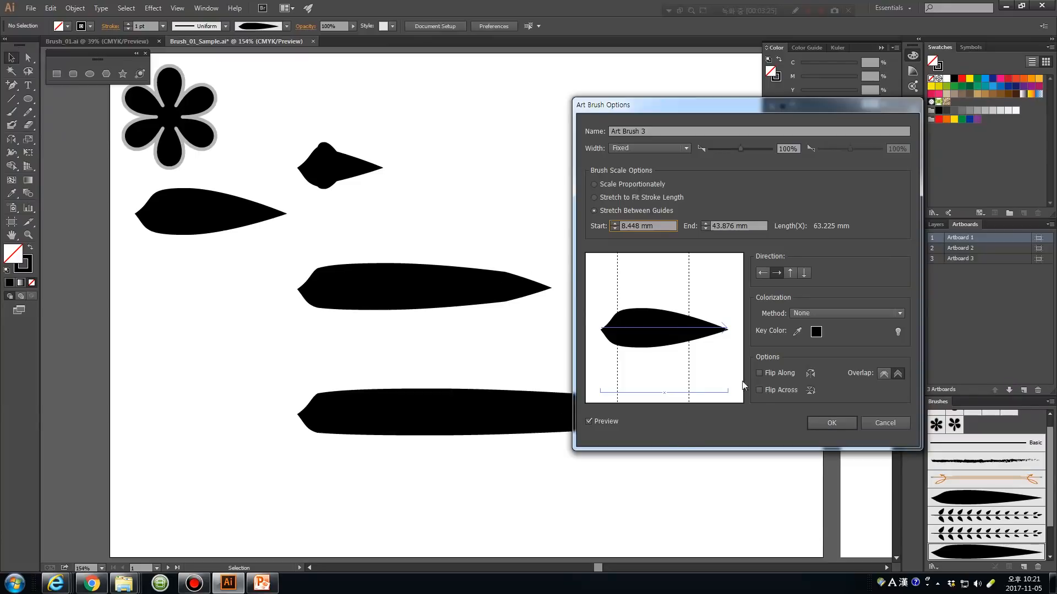
Return the leaf art brush to Stretch to Fit Stroke Length, reverse its direction to point left, and apply the changes to the existing strokes.
{"action": "left_click", "coordinate": [631, 189]}
{"action": "left_click", "coordinate": [593, 197]}
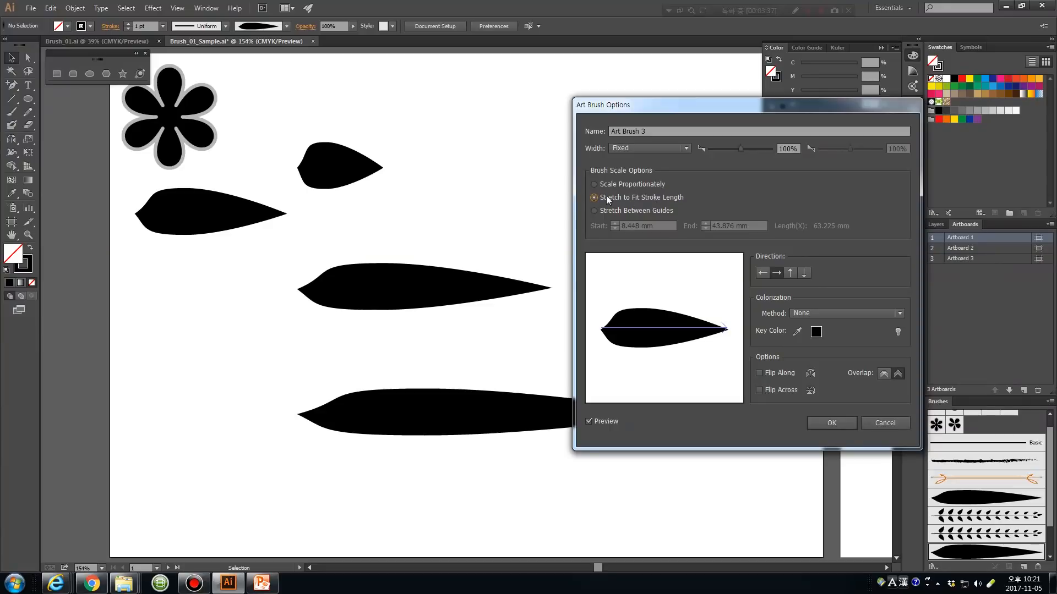
{"action": "left_click", "coordinate": [761, 274]}
{"action": "left_click", "coordinate": [813, 423]}
{"action": "left_click", "coordinate": [729, 296]}
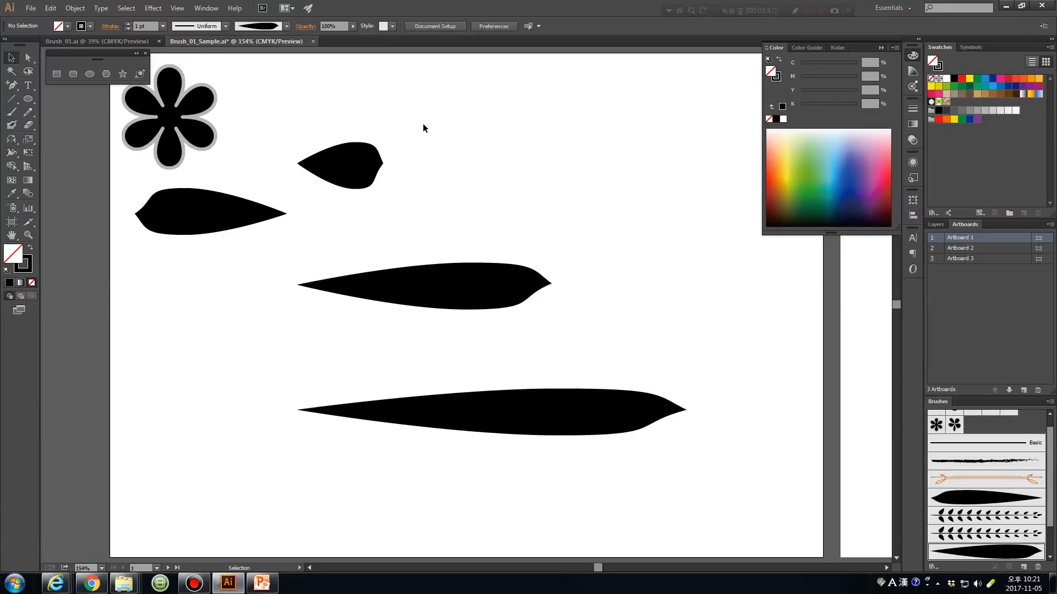
Preview Flip Along on the leaf art brush and switch it off again.
{"action": "double_click", "coordinate": [993, 553]}
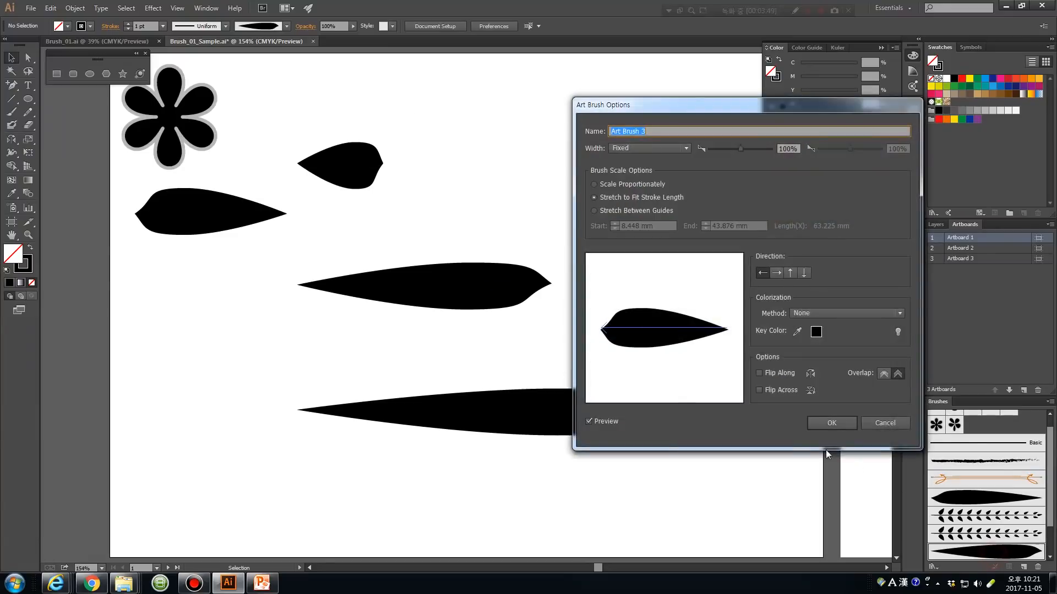
{"action": "left_click", "coordinate": [777, 372]}
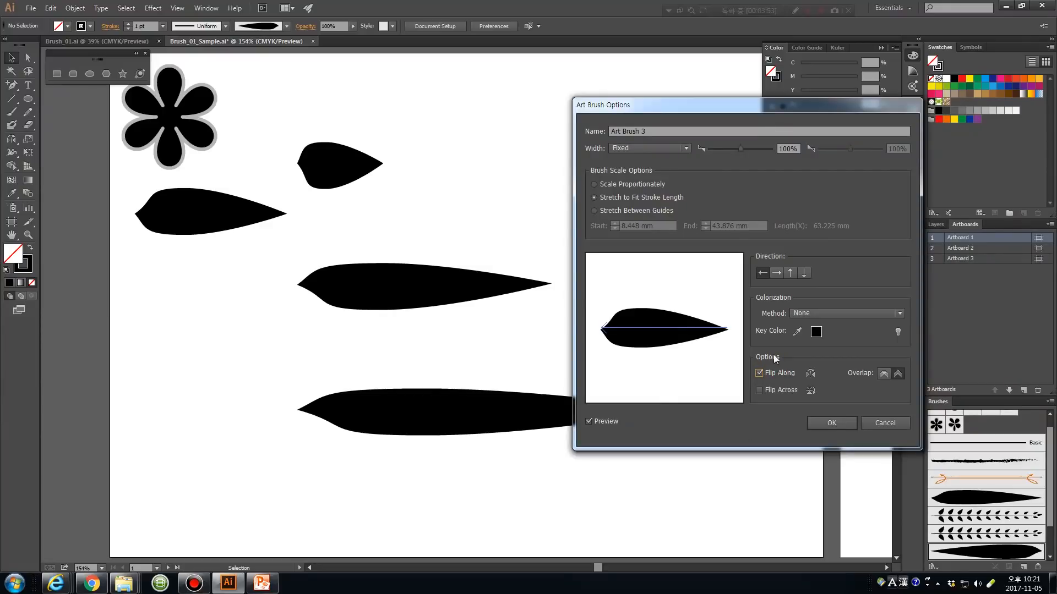
{"action": "left_click", "coordinate": [777, 373]}
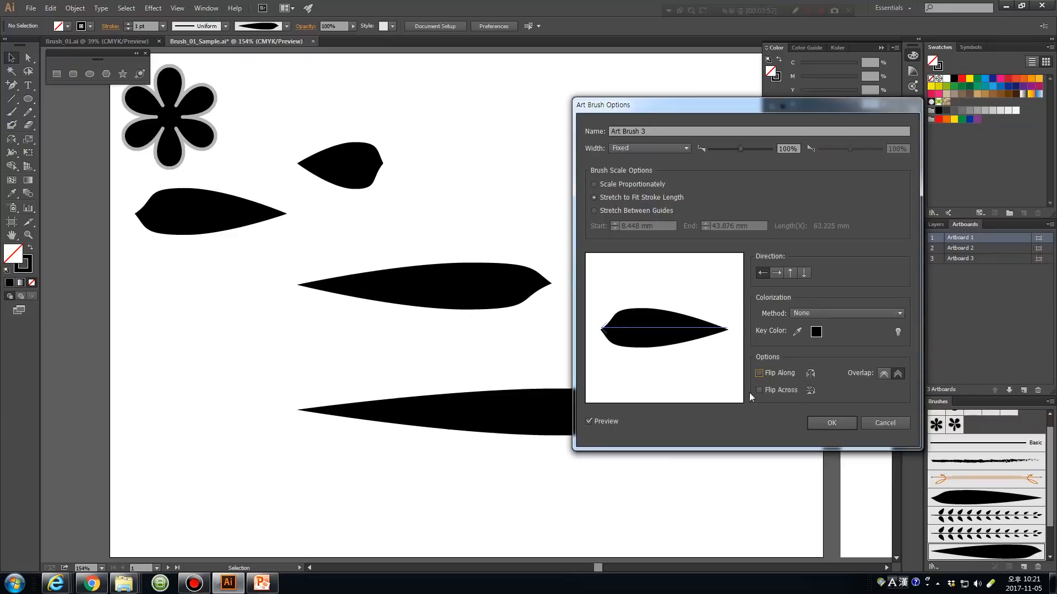
Set the leaf art brush's colorization method to Hue Shift and apply it to the existing strokes.
{"action": "left_click", "coordinate": [819, 316]}
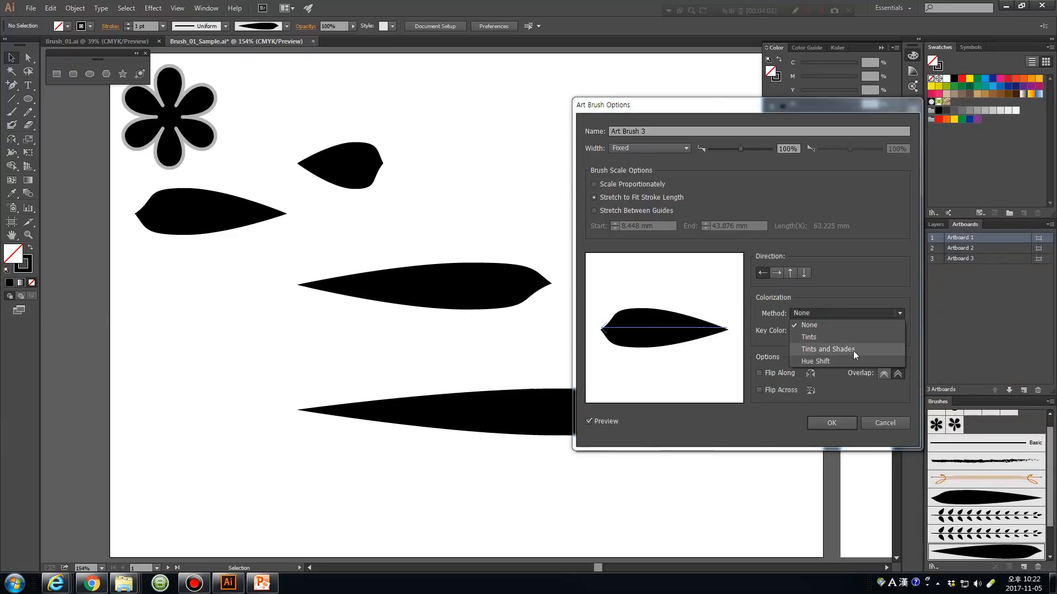
{"action": "left_click", "coordinate": [820, 361]}
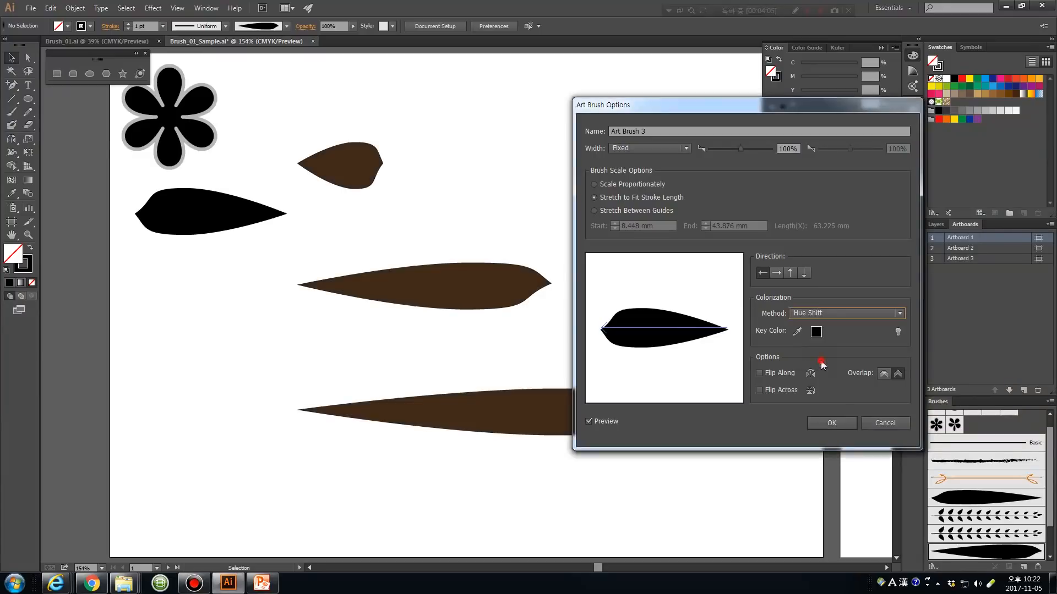
{"action": "left_click", "coordinate": [832, 421]}
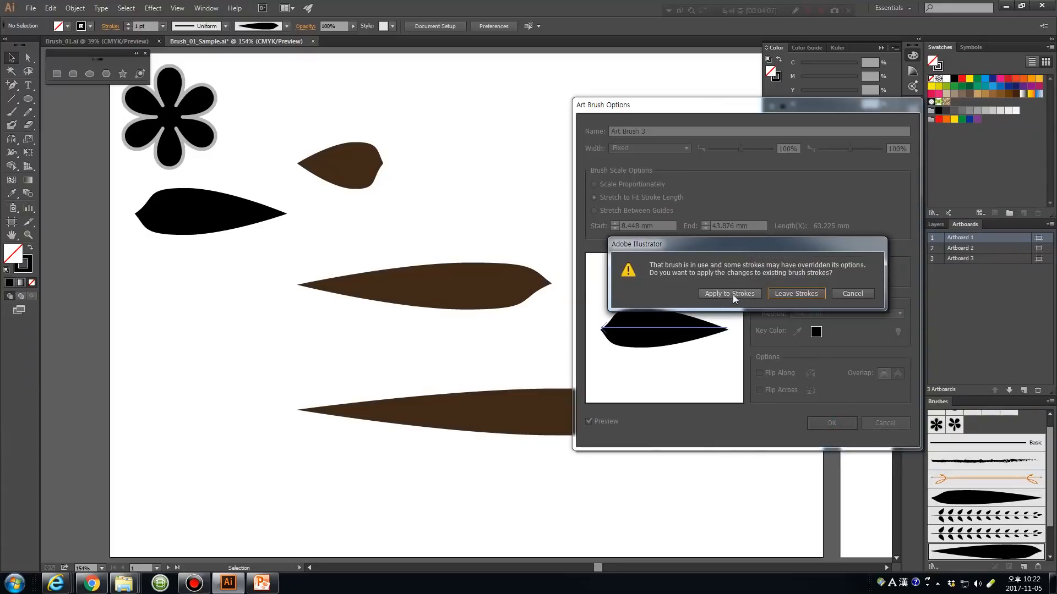
{"action": "left_click", "coordinate": [732, 295]}
{"action": "left_click", "coordinate": [448, 289]}
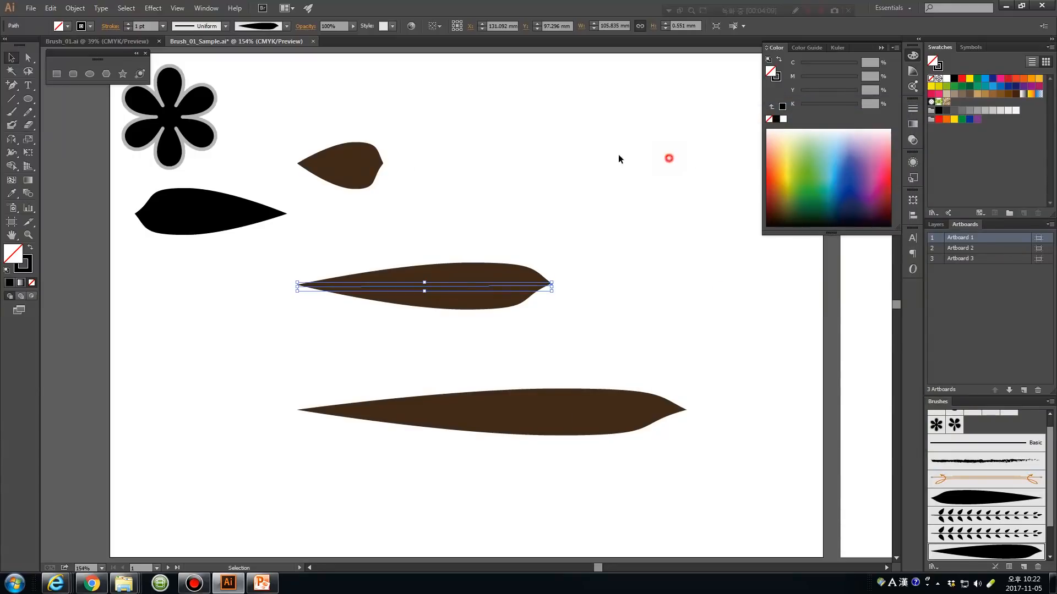
{"action": "left_click", "coordinate": [669, 160]}
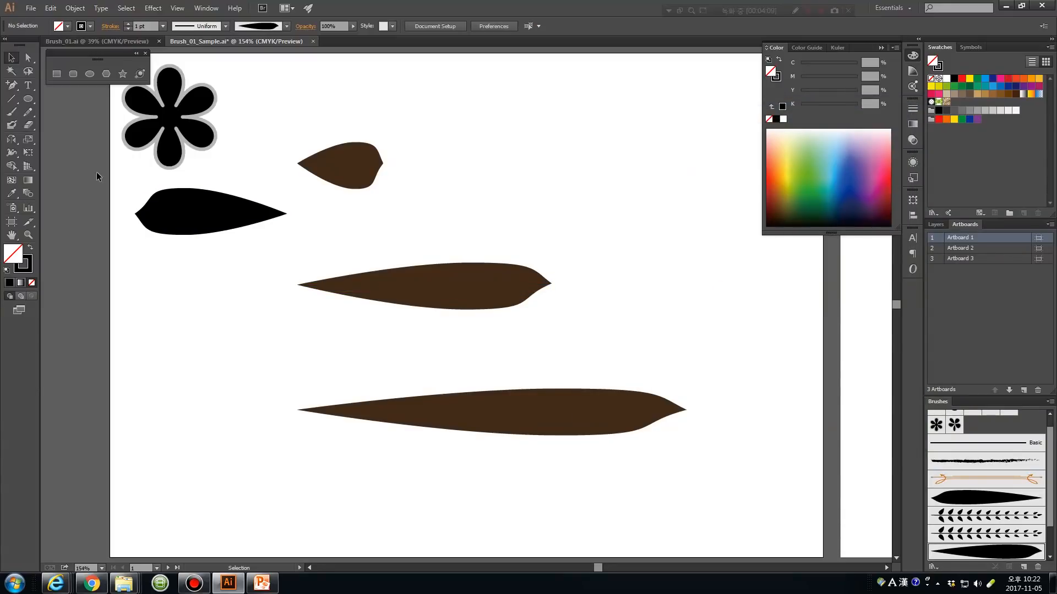
Choose a magenta stroke color and paint four long curved strokes over the artboard with the leaf art brush.
{"action": "left_click", "coordinate": [80, 26]}
{"action": "left_click", "coordinate": [77, 43]}
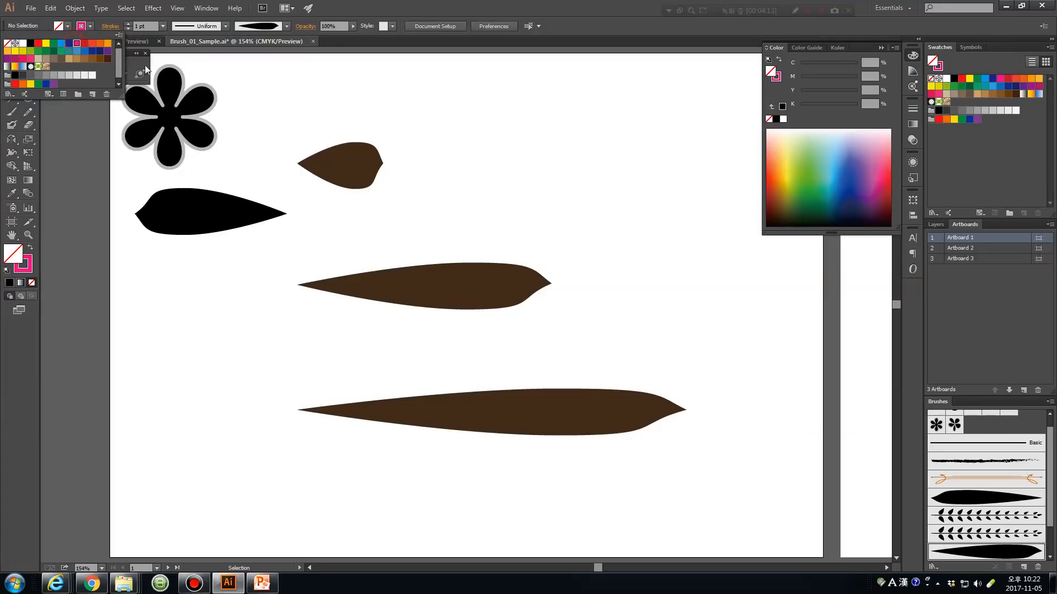
{"action": "left_click", "coordinate": [512, 117]}
{"action": "left_click", "coordinate": [11, 112]}
{"action": "left_click_drag", "start_coordinate": [306, 252], "coordinate": [608, 175]}
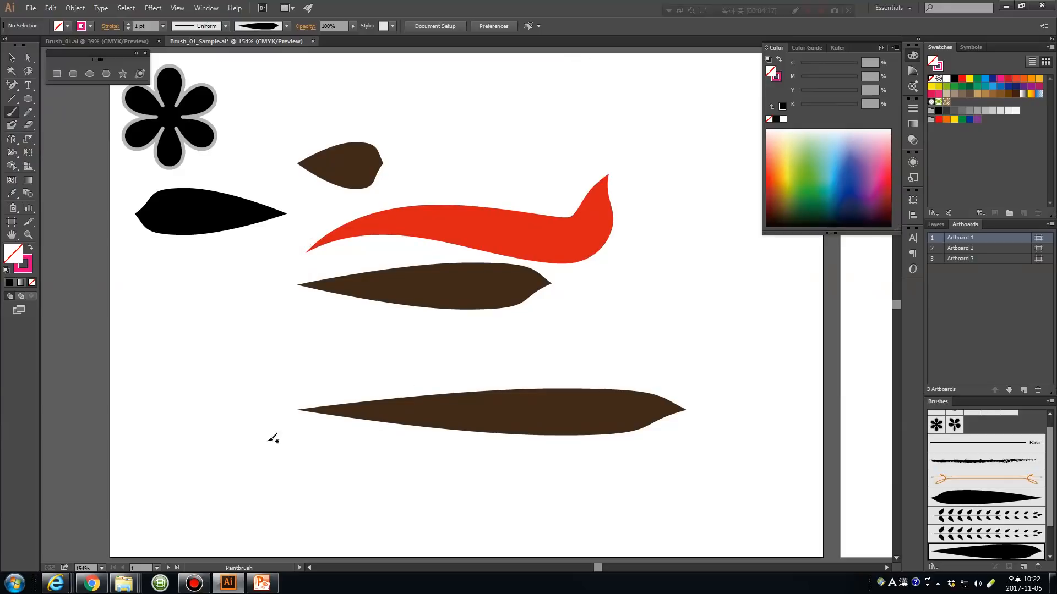
{"action": "left_click_drag", "start_coordinate": [230, 364], "coordinate": [652, 347]}
{"action": "mouse_move", "coordinate": [192, 332]}
{"action": "left_mouse_down"}
{"action": "mouse_move", "coordinate": [229, 339]}
{"action": "mouse_move", "coordinate": [617, 542]}
{"action": "left_mouse_up"}
{"action": "left_click_drag", "start_coordinate": [246, 499], "coordinate": [676, 306]}
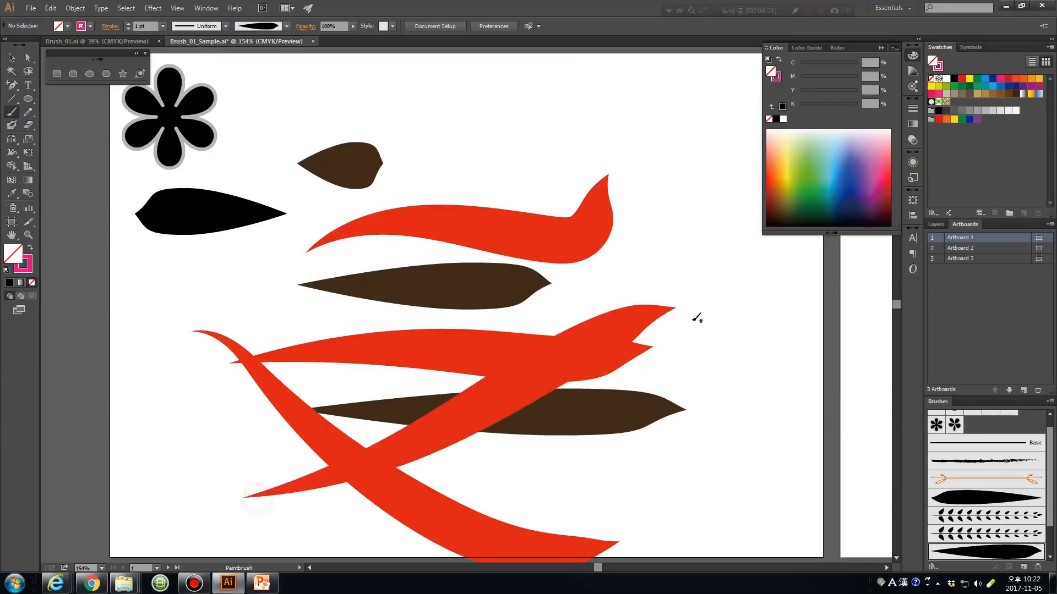
Preview Tints colorization on the leaf art brush, and apply Tints and Shades to it and its existing strokes.
{"action": "left_click", "coordinate": [11, 58]}
{"action": "left_click", "coordinate": [494, 230]}
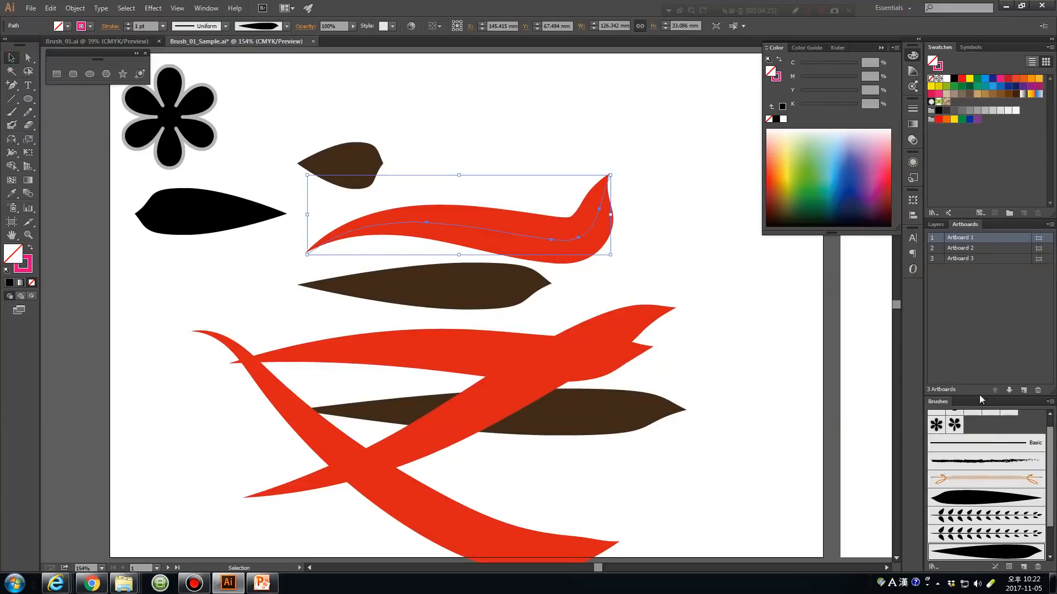
{"action": "left_click", "coordinate": [986, 554]}
{"action": "double_click", "coordinate": [986, 553]}
{"action": "left_click", "coordinate": [819, 313]}
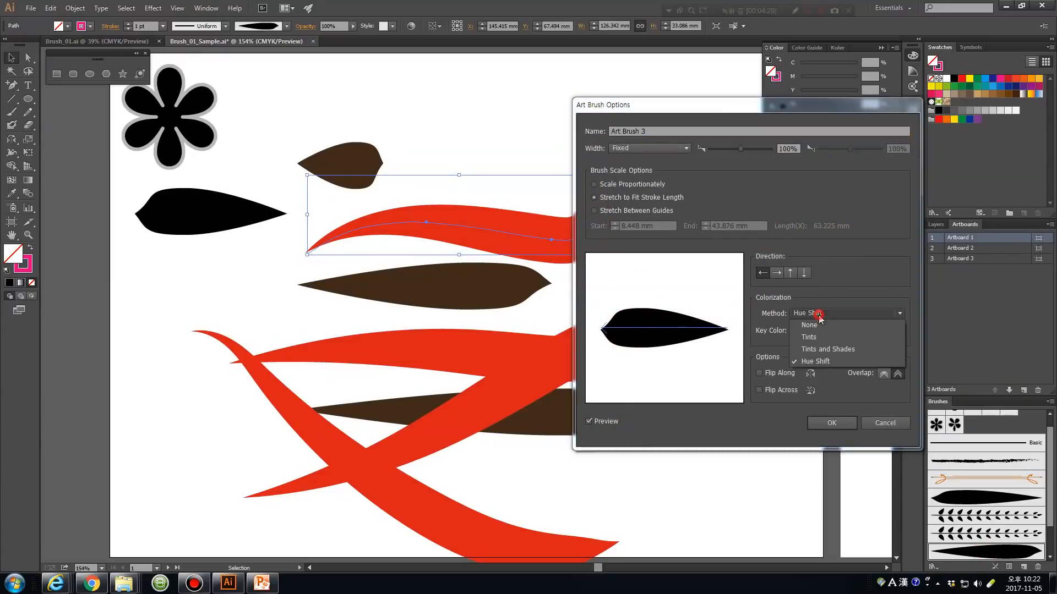
{"action": "left_click", "coordinate": [814, 336]}
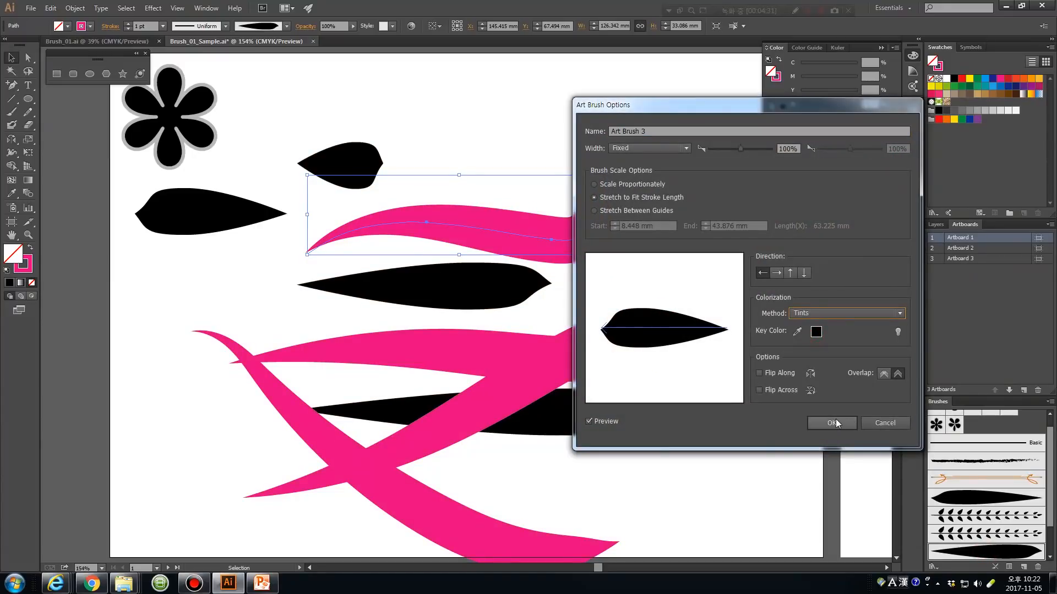
{"action": "left_click", "coordinate": [814, 313]}
{"action": "left_click", "coordinate": [815, 349]}
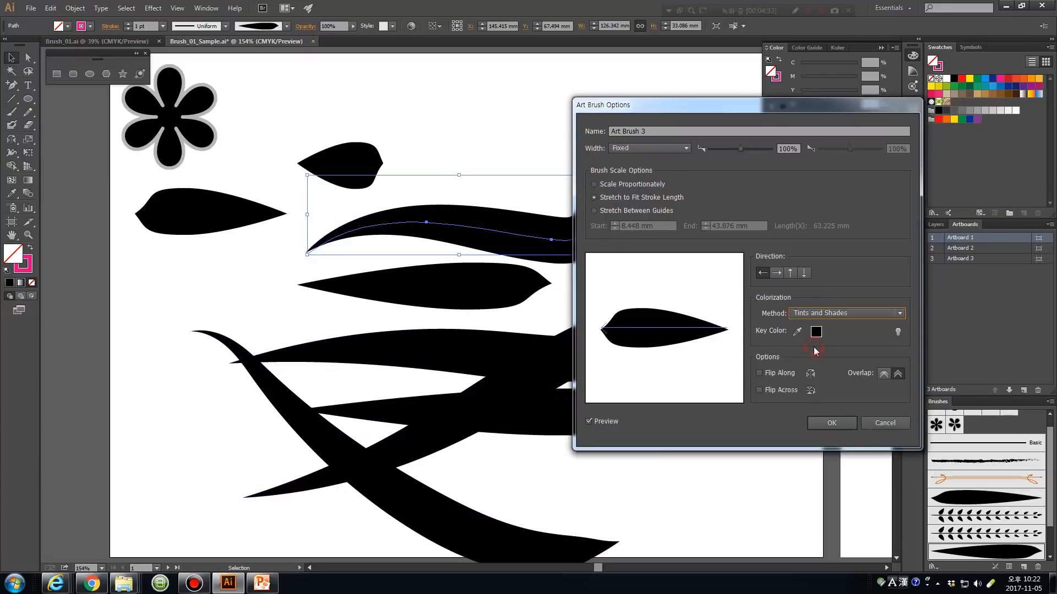
{"action": "left_click", "coordinate": [830, 421]}
{"action": "left_click", "coordinate": [726, 296]}
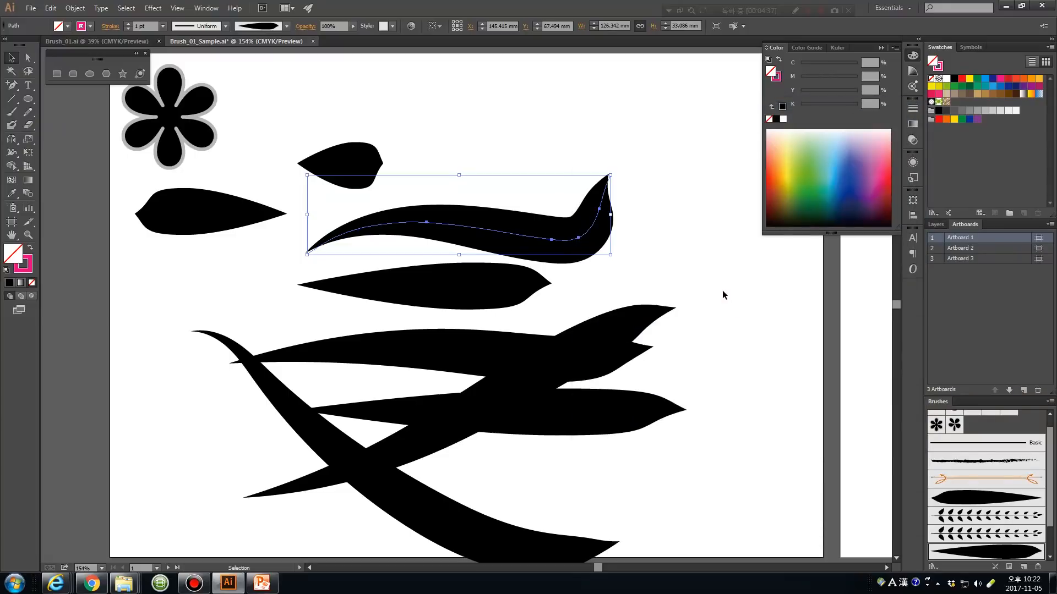
Set the selected path's stroke color to light blue and paint three more curved strokes with the leaf art brush.
{"action": "left_click", "coordinate": [90, 26]}
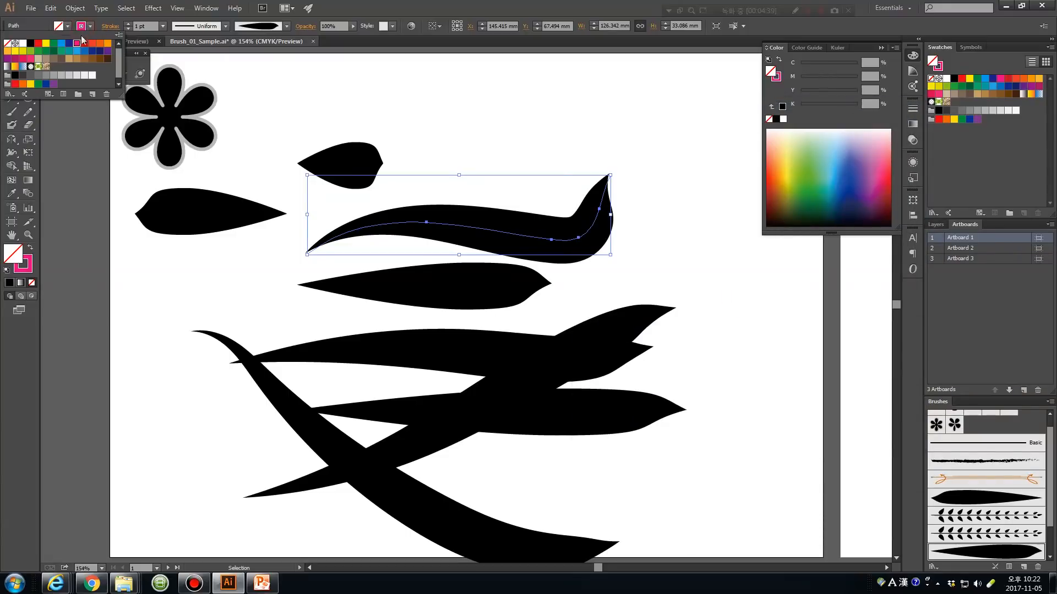
{"action": "left_click", "coordinate": [69, 51]}
{"action": "left_click", "coordinate": [382, 122]}
{"action": "left_click", "coordinate": [11, 111]}
{"action": "mouse_move", "coordinate": [411, 144]}
{"action": "left_mouse_down"}
{"action": "mouse_move", "coordinate": [679, 165]}
{"action": "mouse_move", "coordinate": [696, 147]}
{"action": "left_mouse_up"}
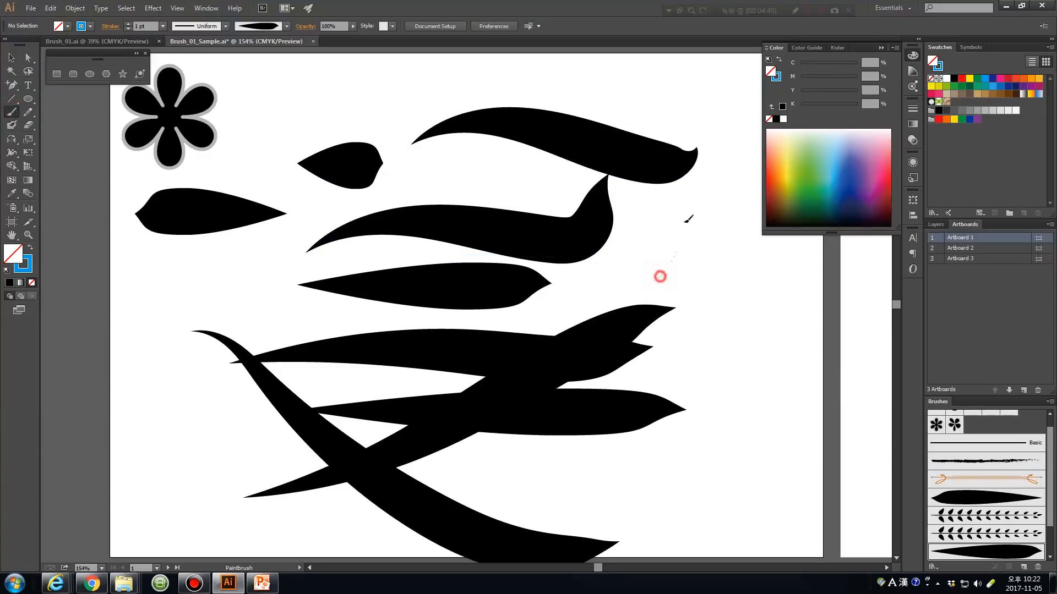
{"action": "left_click_drag", "start_coordinate": [663, 276], "coordinate": [512, 102]}
{"action": "left_click_drag", "start_coordinate": [691, 379], "coordinate": [419, 238]}
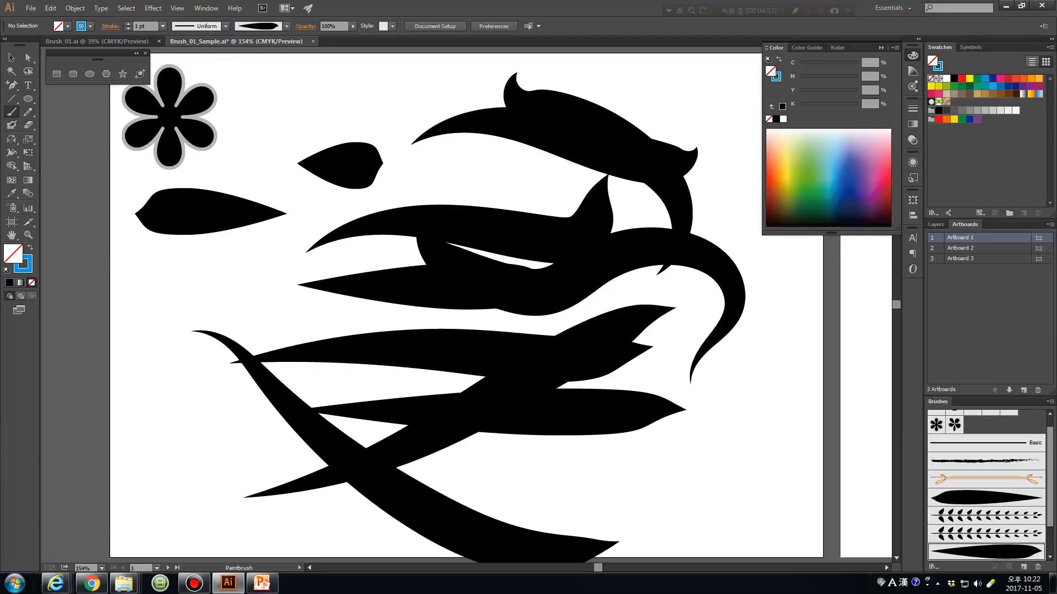
Paint one short leaf stroke after picking red and another after swapping the fill and stroke colors.
{"action": "left_click", "coordinate": [769, 180]}
{"action": "mouse_move", "coordinate": [131, 287]}
{"action": "left_mouse_down"}
{"action": "mouse_move", "coordinate": [295, 302]}
{"action": "mouse_move", "coordinate": [265, 288]}
{"action": "left_mouse_up"}
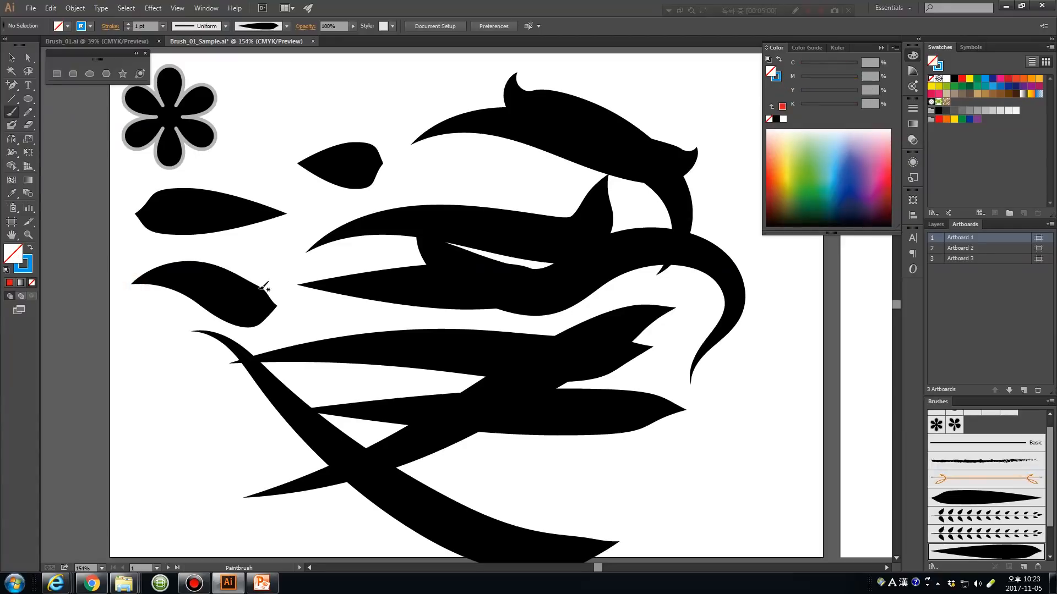
{"action": "left_click", "coordinate": [31, 248]}
{"action": "mouse_move", "coordinate": [241, 126]}
{"action": "left_mouse_down"}
{"action": "mouse_move", "coordinate": [333, 87]}
{"action": "mouse_move", "coordinate": [423, 128]}
{"action": "left_mouse_up"}
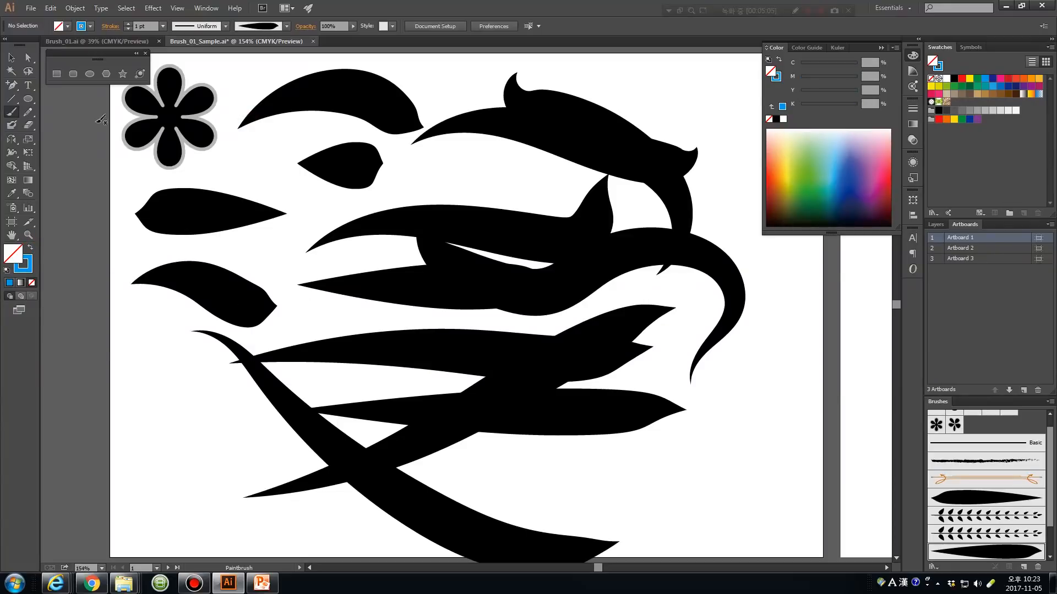
Delete all the painted strokes and the original leaf shape, keeping only the flower.
{"action": "left_click", "coordinate": [11, 57]}
{"action": "mouse_move", "coordinate": [654, 85]}
{"action": "left_mouse_down"}
{"action": "mouse_move", "coordinate": [253, 513]}
{"action": "mouse_move", "coordinate": [270, 504]}
{"action": "left_mouse_up"}
{"action": "key", "text": "Delete"}
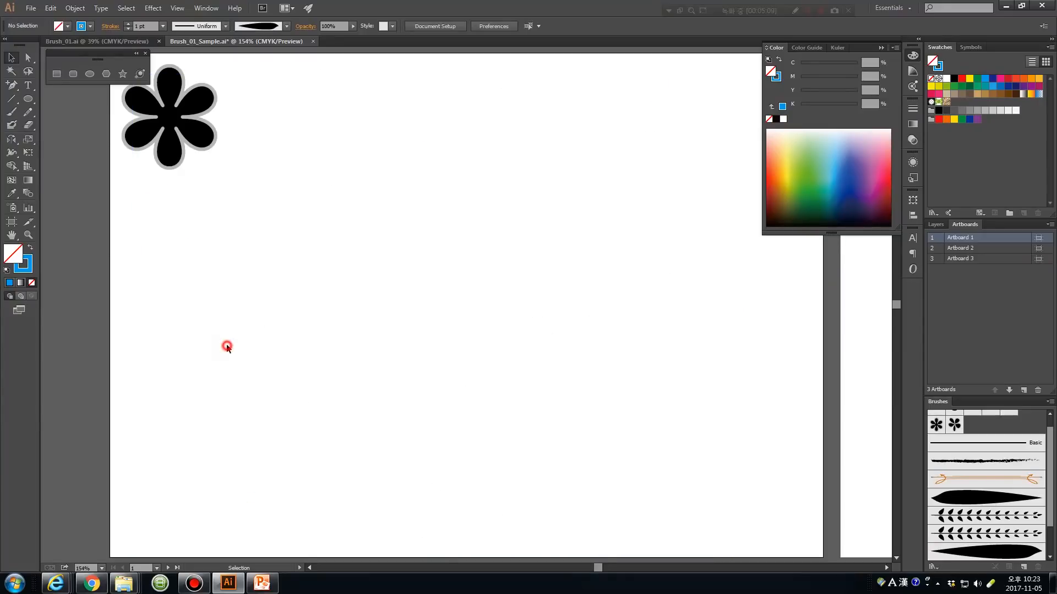
{"action": "double_click", "coordinate": [960, 496]}
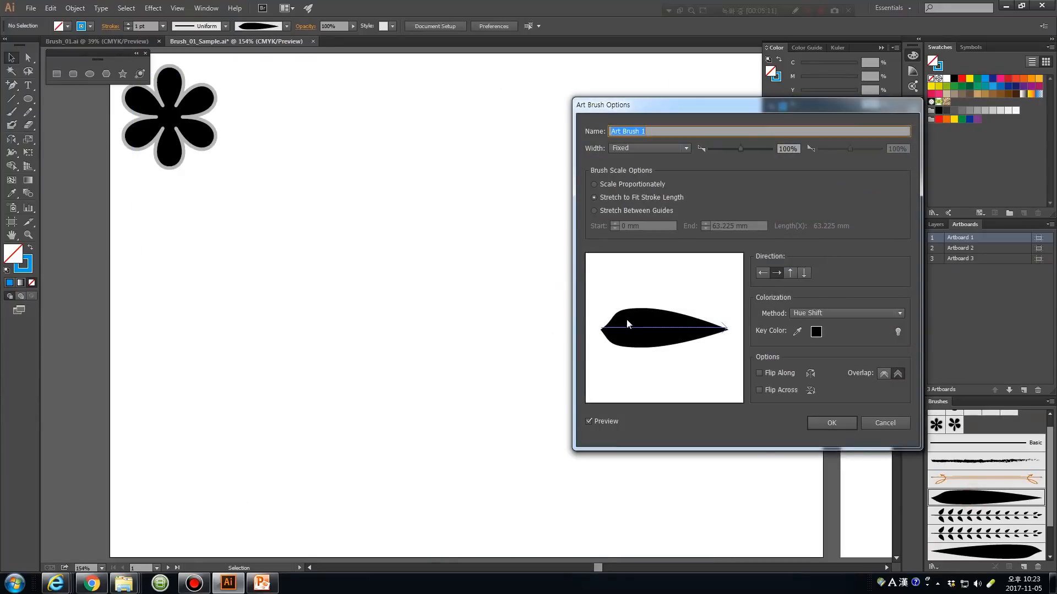
{"action": "left_click", "coordinate": [820, 312]}
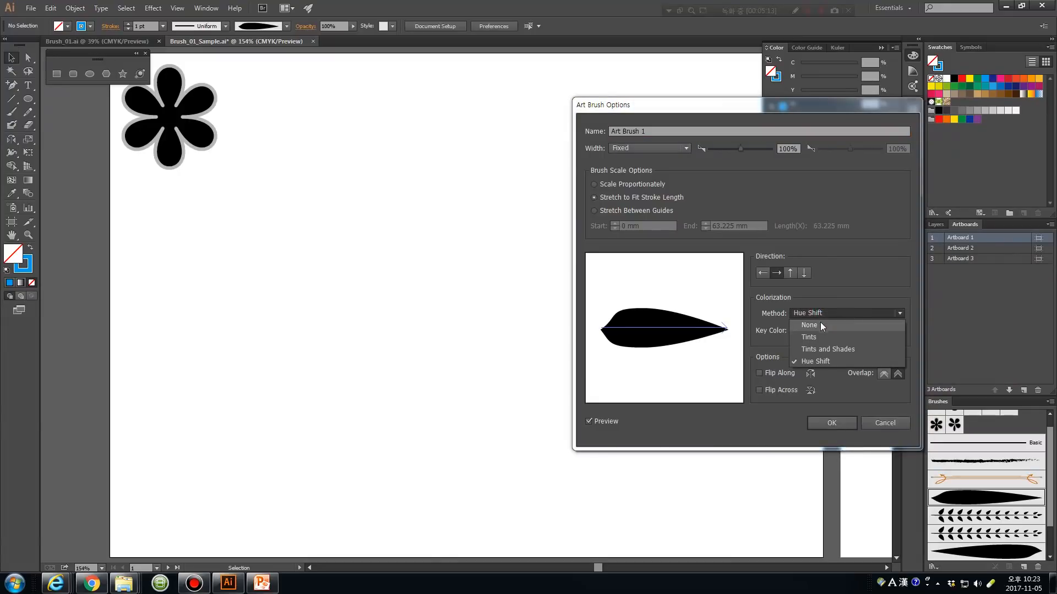
{"action": "left_click", "coordinate": [821, 324]}
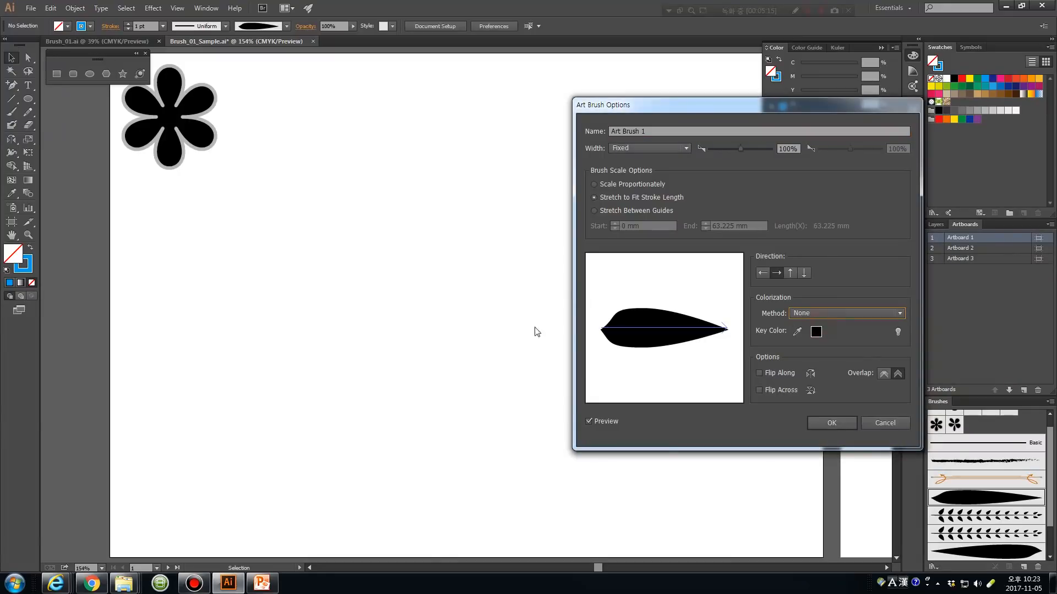
{"action": "left_click", "coordinate": [866, 313]}
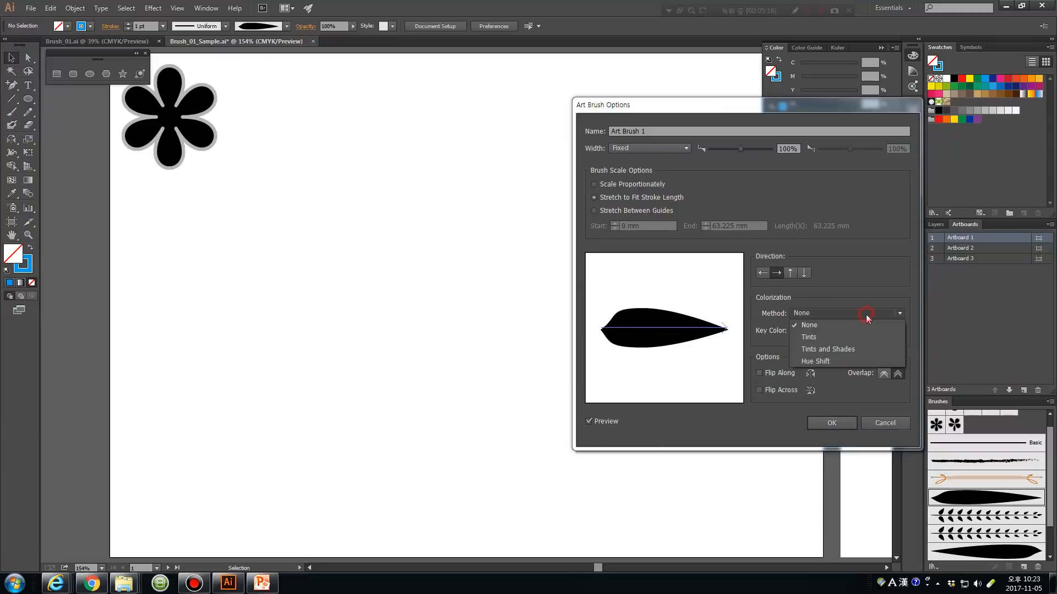
{"action": "left_click", "coordinate": [831, 336]}
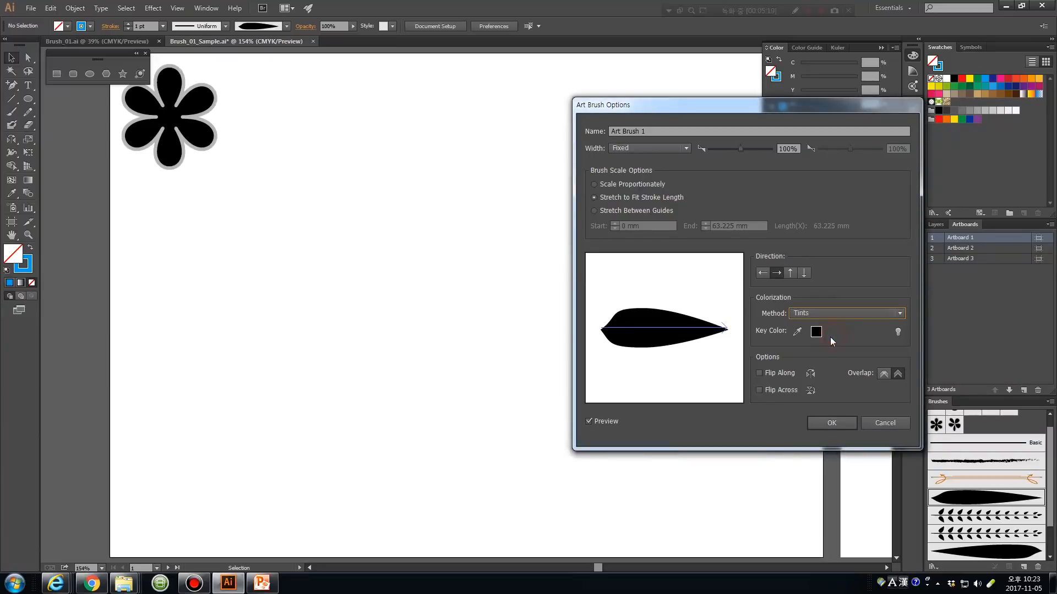
{"action": "left_click", "coordinate": [843, 314]}
{"action": "left_click", "coordinate": [843, 314]}
{"action": "left_click", "coordinate": [832, 422]}
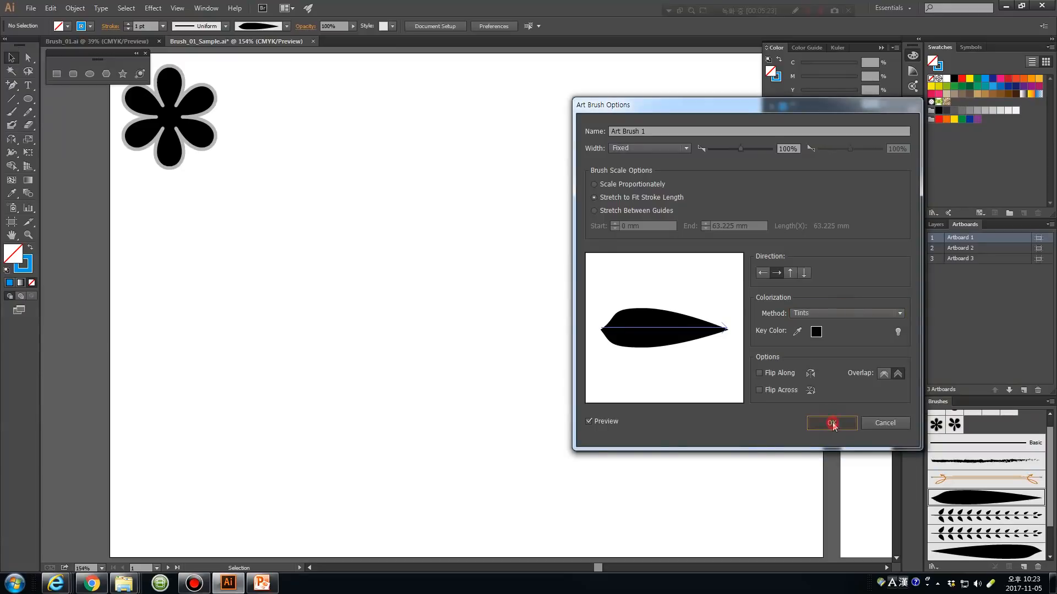
{"action": "left_click", "coordinate": [852, 294]}
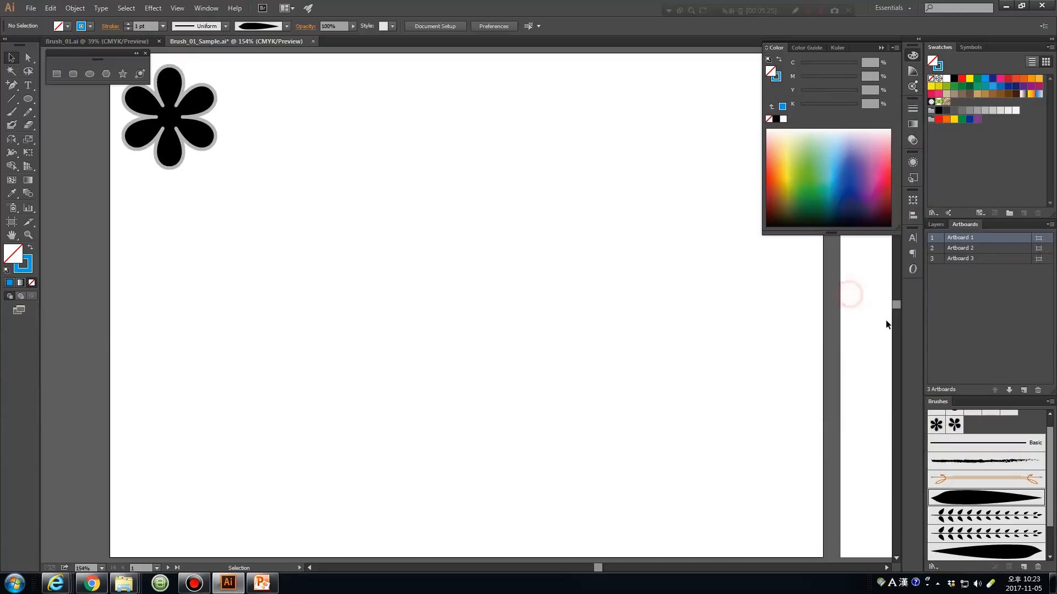
View the leaf art brush's colorization tips, and set its colorization method to Tints, applying the change to existing strokes.
{"action": "double_click", "coordinate": [981, 498]}
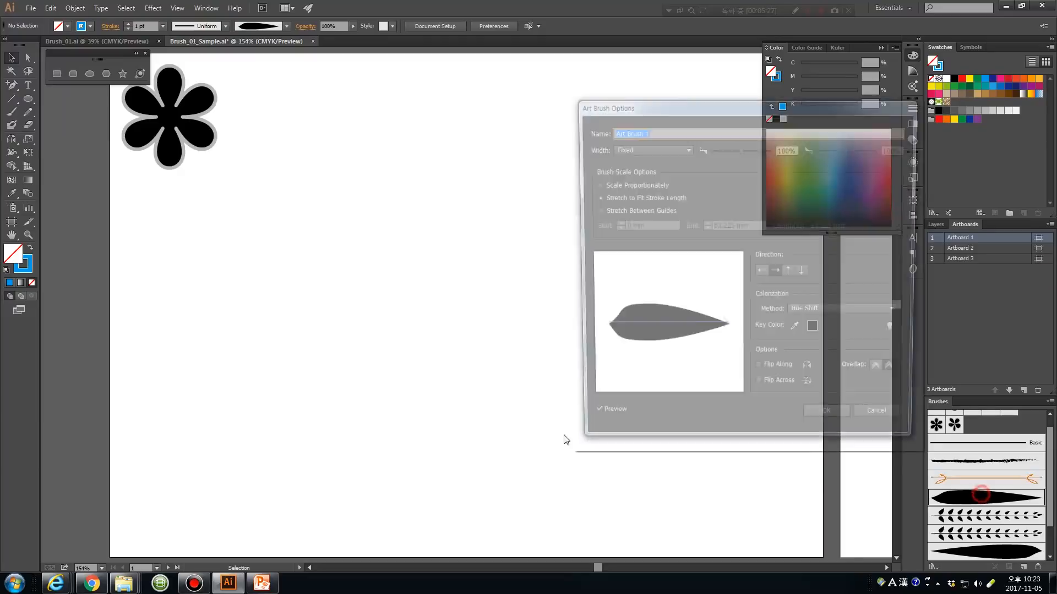
{"action": "left_click", "coordinate": [899, 332]}
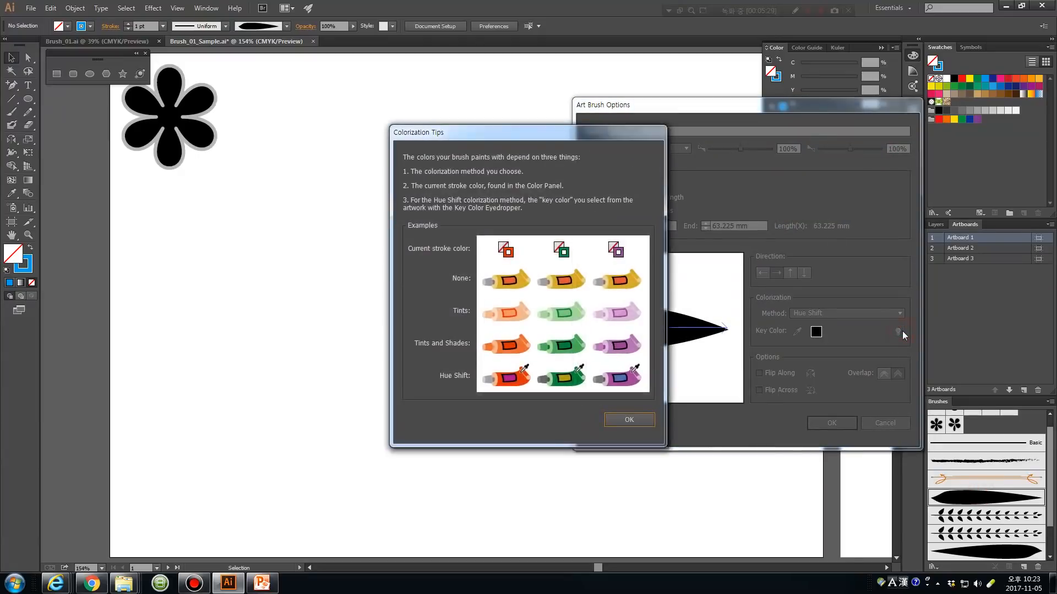
{"action": "left_click", "coordinate": [624, 425]}
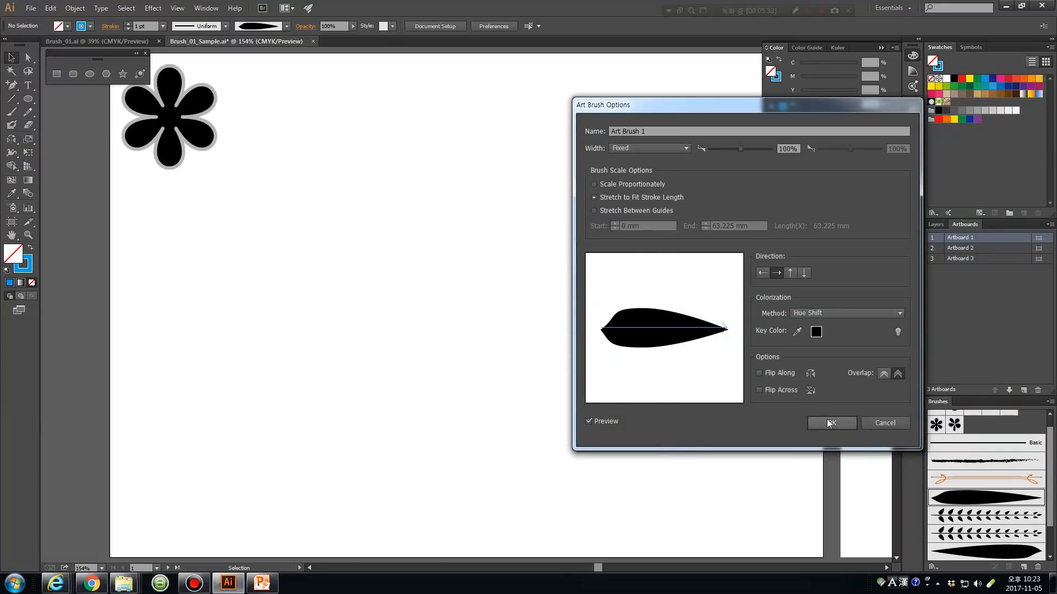
{"action": "left_click", "coordinate": [825, 312]}
{"action": "left_click", "coordinate": [821, 337]}
{"action": "left_click", "coordinate": [830, 421]}
{"action": "left_click", "coordinate": [737, 293]}
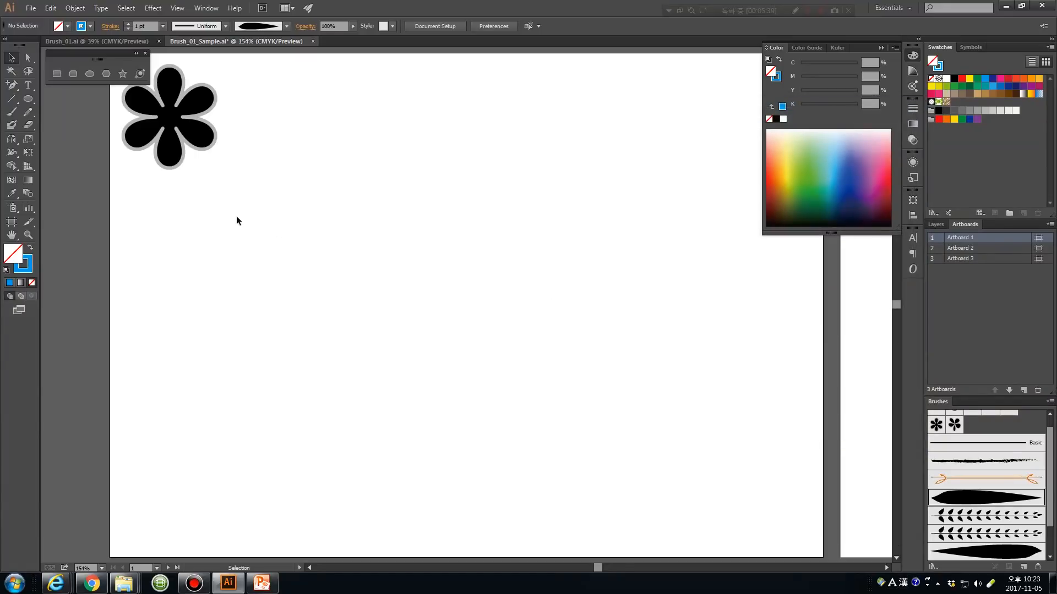
Paint a long arched stroke with the leaf art brush, and apply Hue Shift colorization to it after previewing Tints and Shades.
{"action": "left_click", "coordinate": [11, 111]}
{"action": "left_click_drag", "start_coordinate": [184, 250], "coordinate": [599, 245]}
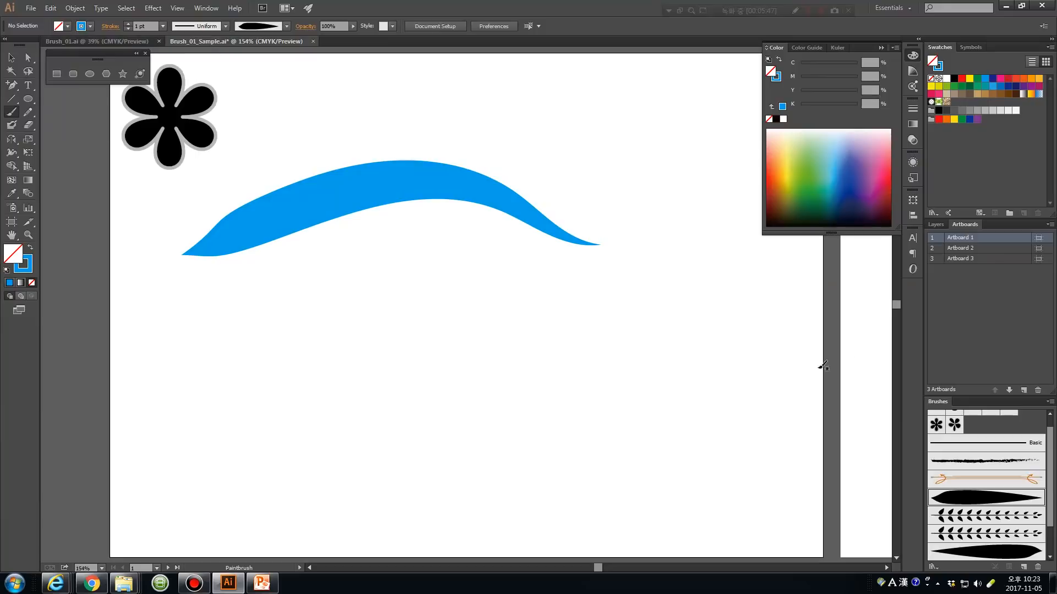
{"action": "double_click", "coordinate": [980, 496]}
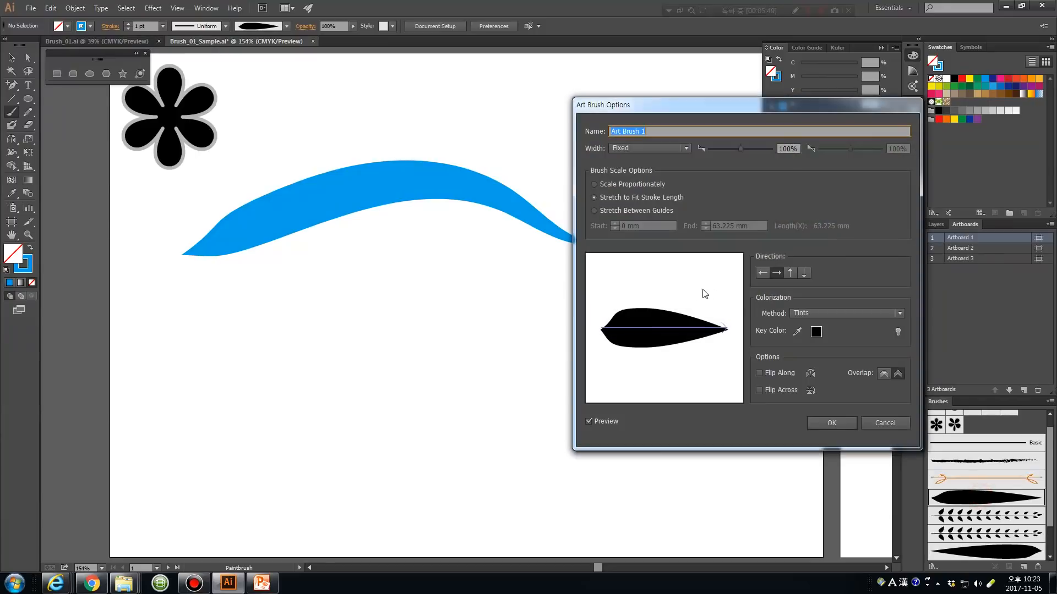
{"action": "left_click", "coordinate": [814, 312]}
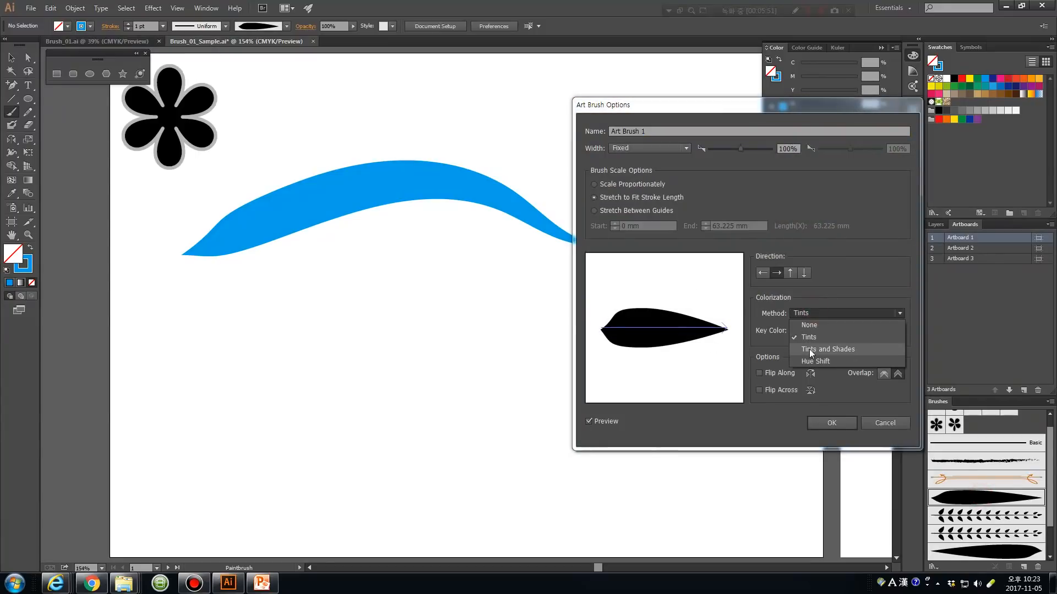
{"action": "left_click", "coordinate": [809, 348]}
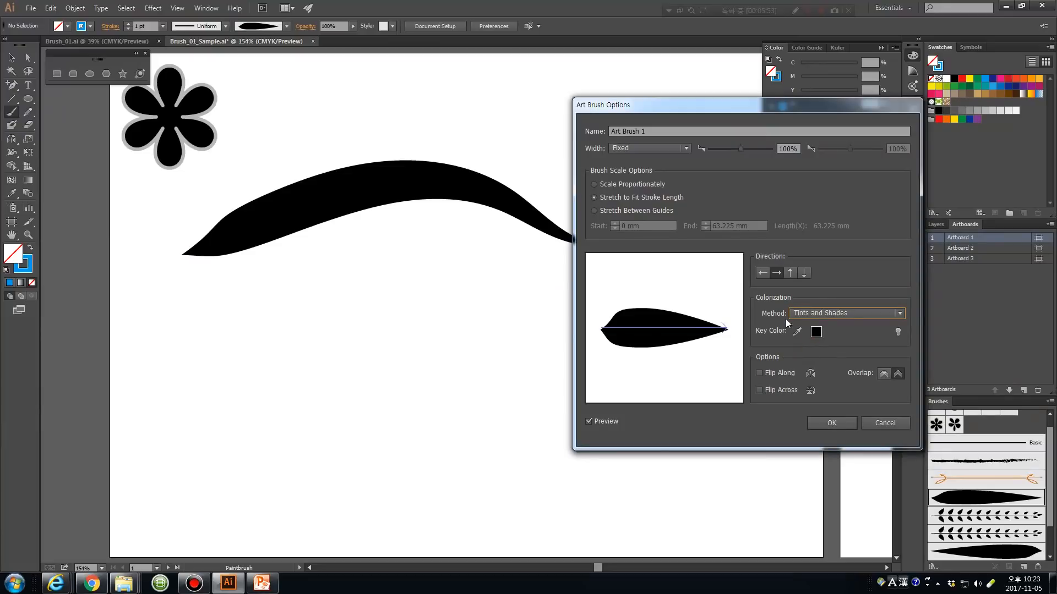
{"action": "left_click", "coordinate": [846, 312]}
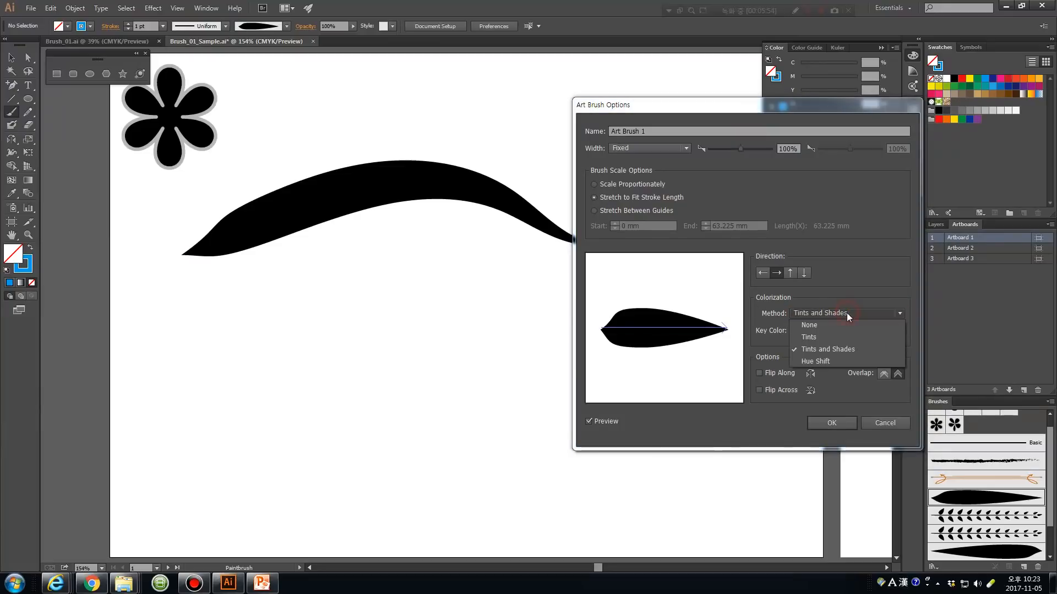
{"action": "left_click", "coordinate": [830, 361]}
{"action": "left_click", "coordinate": [829, 423]}
{"action": "left_click", "coordinate": [743, 293]}
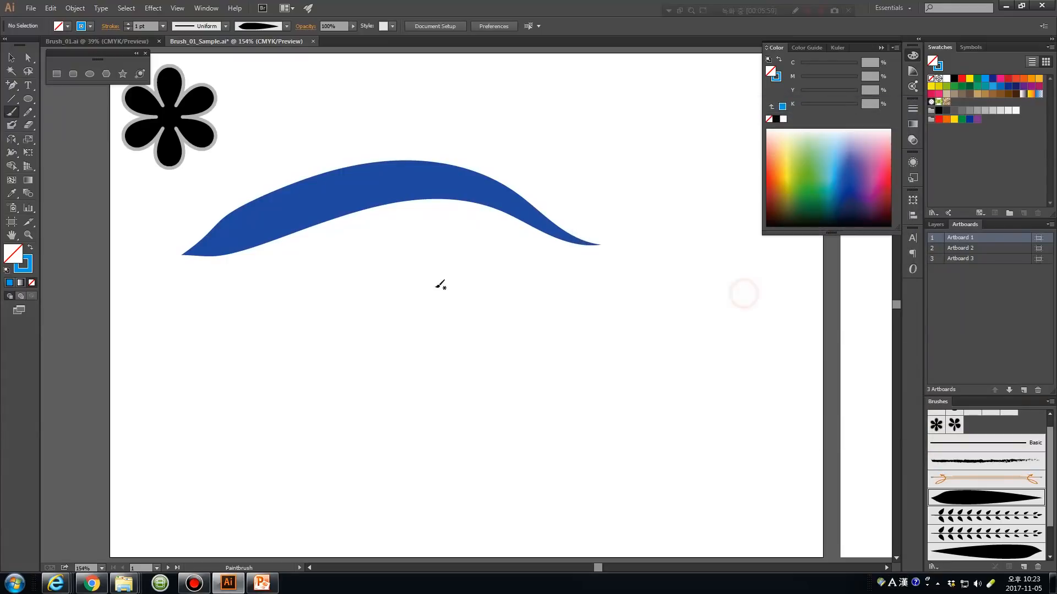
Paint another curved leaf stroke in the current color and two more with the stroke color set to pink.
{"action": "left_click_drag", "start_coordinate": [228, 296], "coordinate": [599, 377]}
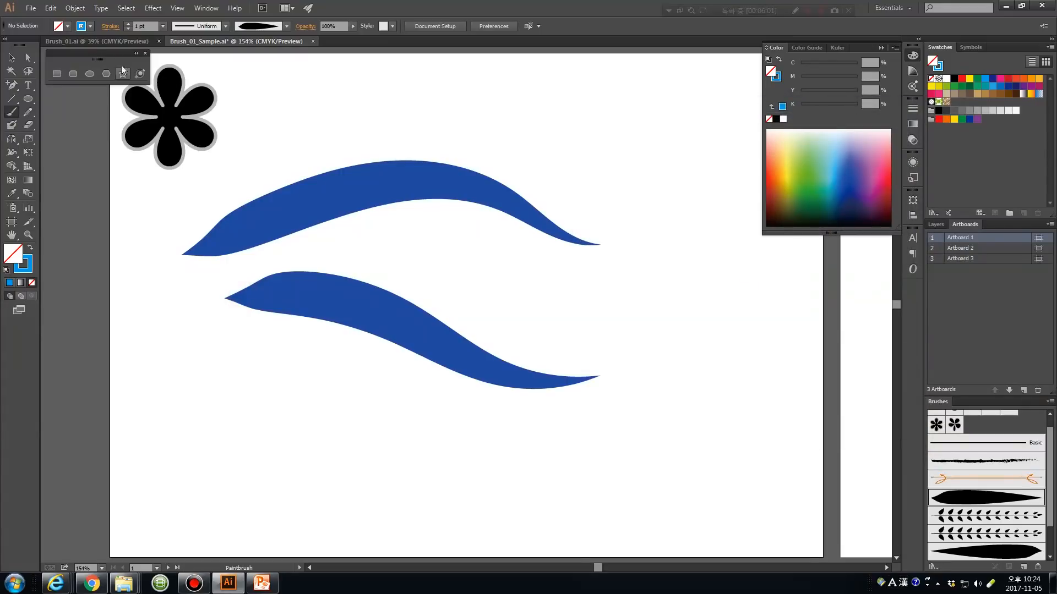
{"action": "left_click", "coordinate": [81, 26]}
{"action": "left_click", "coordinate": [79, 44]}
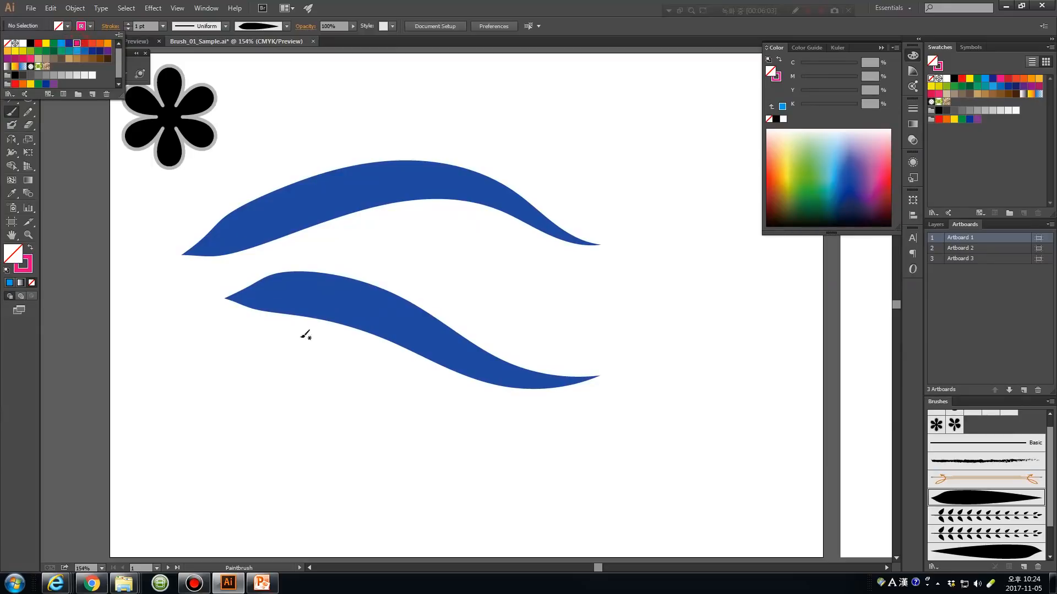
{"action": "left_click", "coordinate": [254, 371]}
{"action": "left_click_drag", "start_coordinate": [307, 357], "coordinate": [638, 266]}
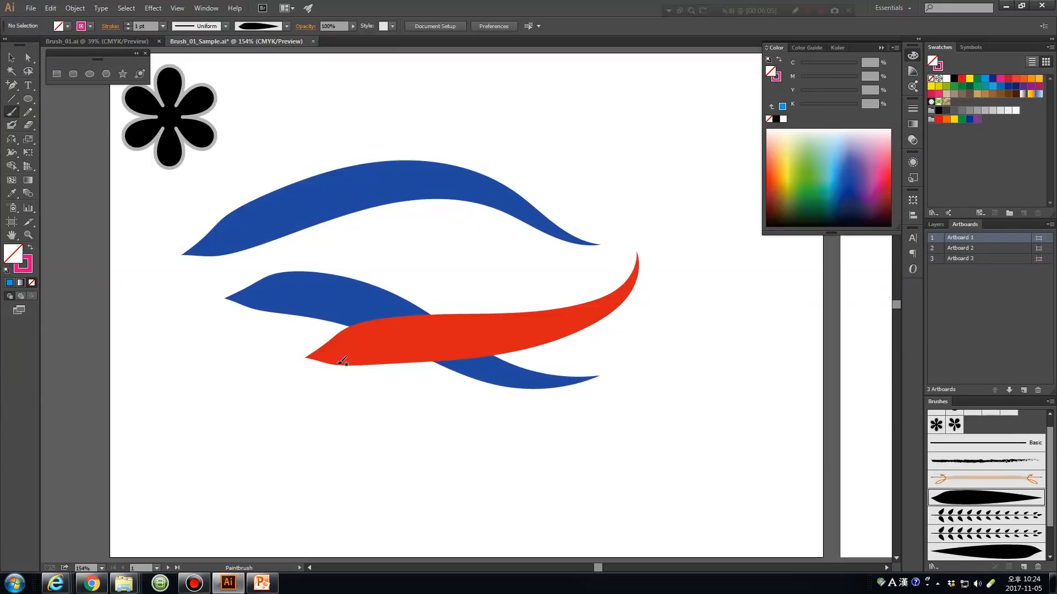
{"action": "left_click_drag", "start_coordinate": [254, 379], "coordinate": [600, 175]}
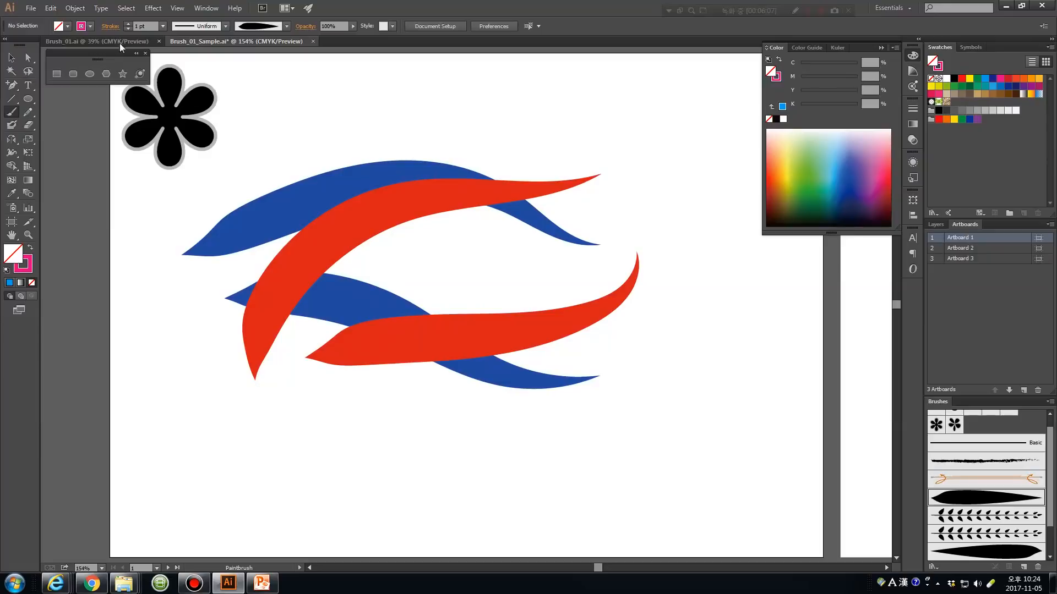
Set the stroke color to green and paint four curved, overlapping strokes with the leaf art brush.
{"action": "left_click", "coordinate": [81, 26]}
{"action": "left_click", "coordinate": [54, 43]}
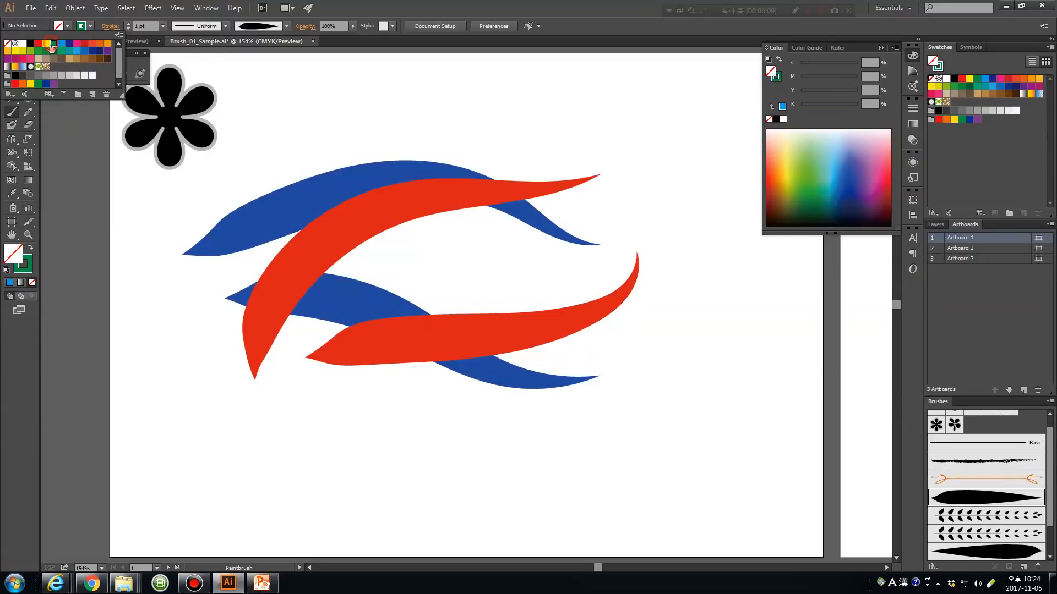
{"action": "left_click", "coordinate": [287, 434]}
{"action": "left_click_drag", "start_coordinate": [266, 365], "coordinate": [658, 183]}
{"action": "mouse_move", "coordinate": [353, 400]}
{"action": "left_mouse_down"}
{"action": "mouse_move", "coordinate": [588, 184]}
{"action": "mouse_move", "coordinate": [564, 115]}
{"action": "left_mouse_up"}
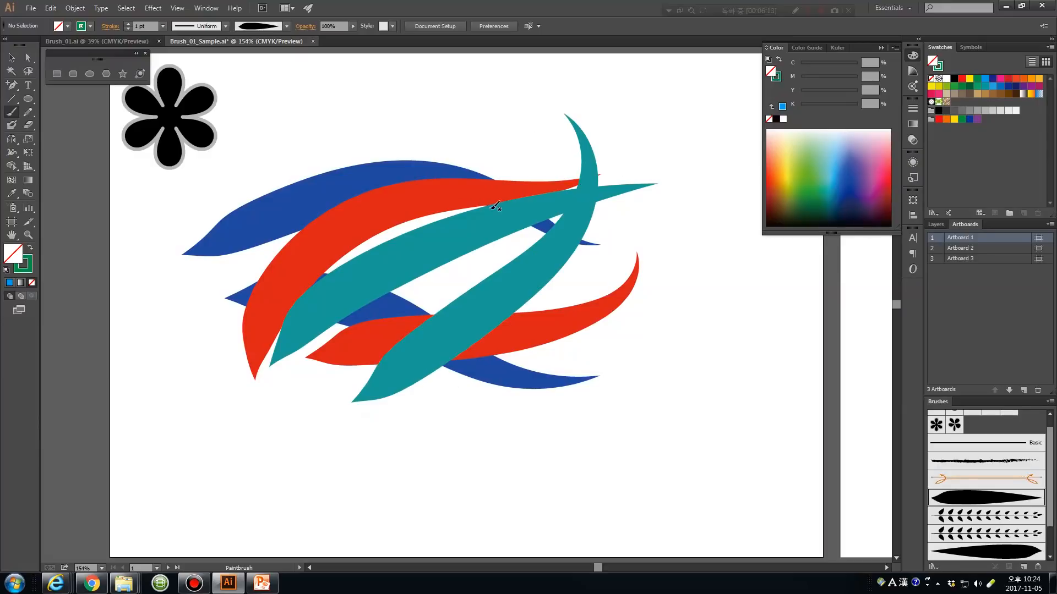
{"action": "left_click_drag", "start_coordinate": [416, 467], "coordinate": [691, 402]}
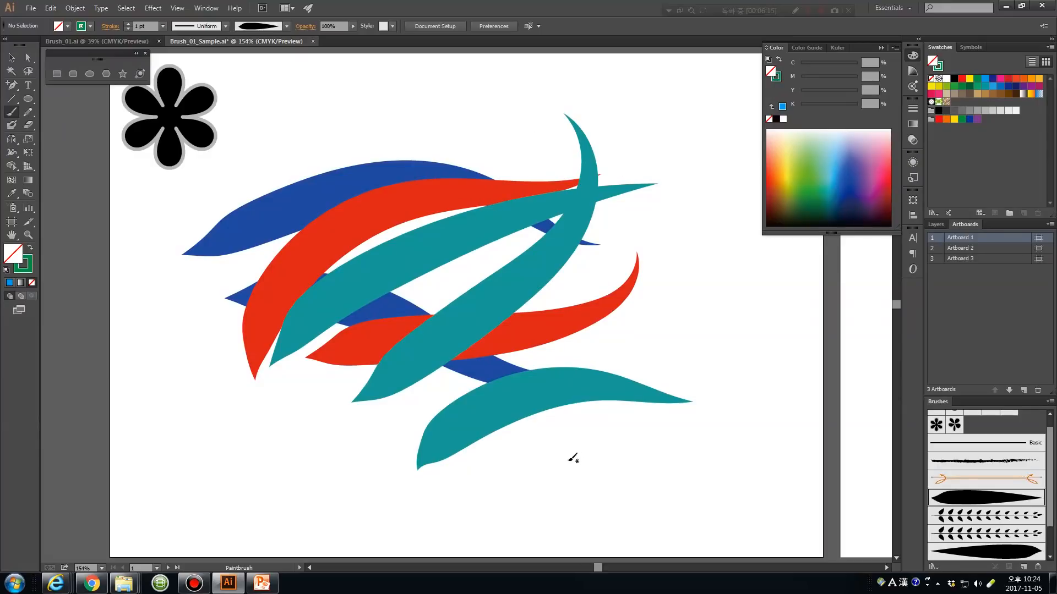
{"action": "left_click_drag", "start_coordinate": [559, 458], "coordinate": [754, 233]}
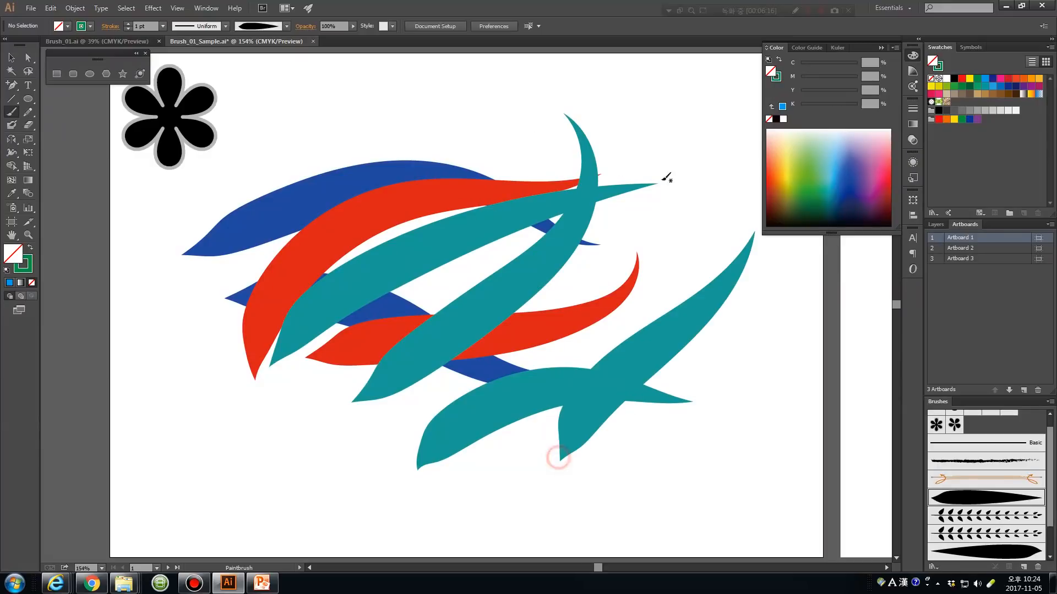
Preview Tints and Shades on the painted strokes in the leaf art brush's options, and set the colorization method to Tints.
{"action": "double_click", "coordinate": [954, 499]}
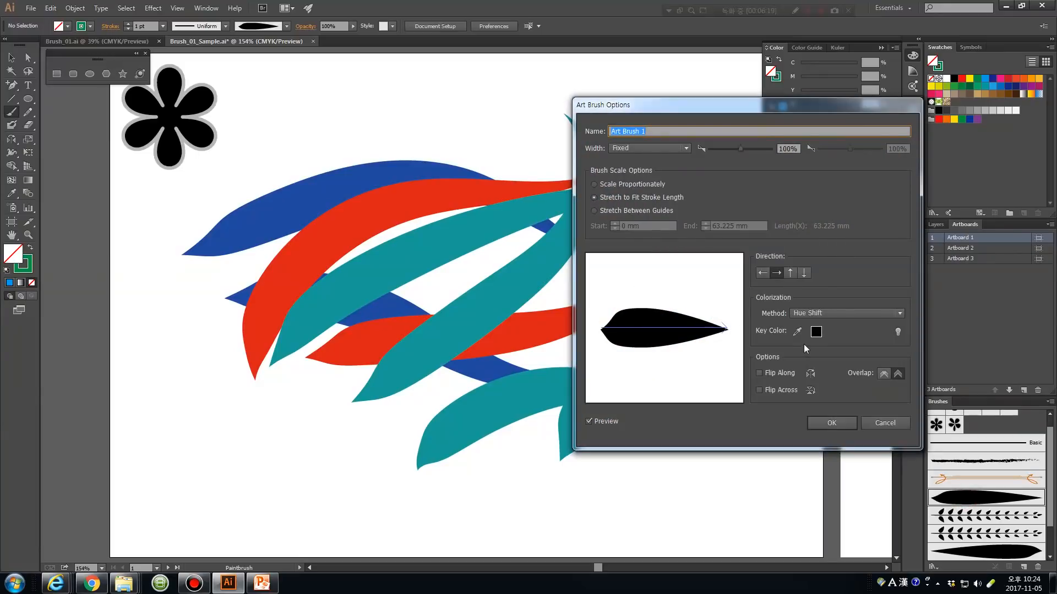
{"action": "left_click", "coordinate": [820, 314]}
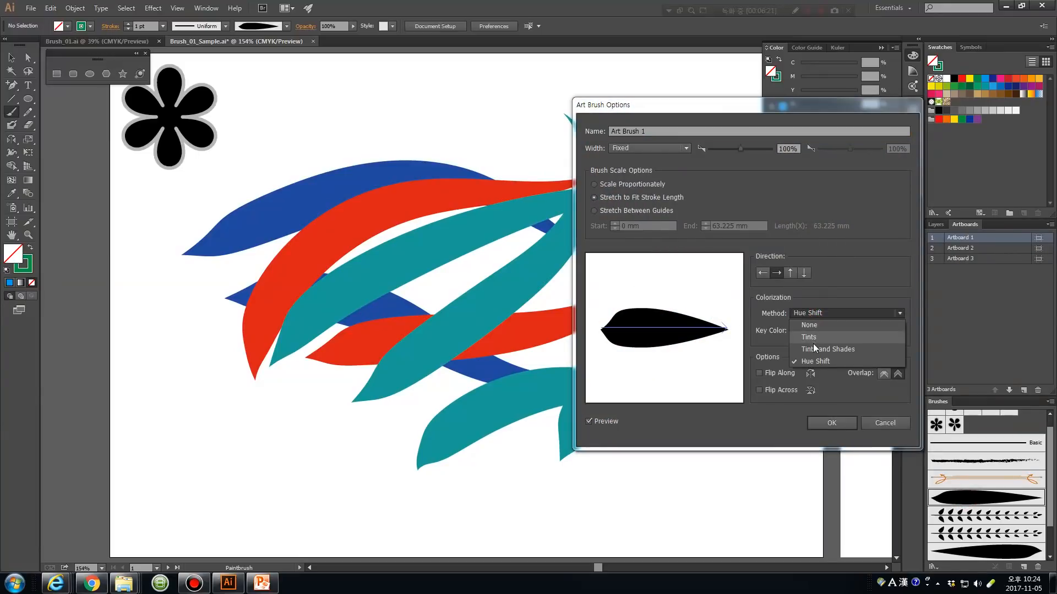
{"action": "left_click", "coordinate": [810, 348]}
{"action": "left_click", "coordinate": [803, 312]}
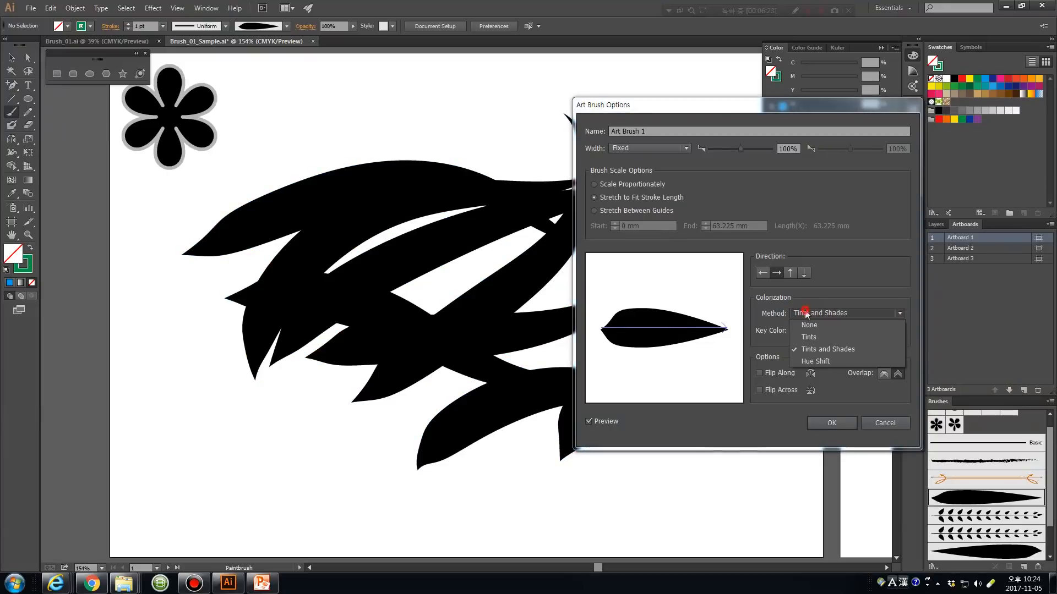
{"action": "left_click", "coordinate": [804, 334]}
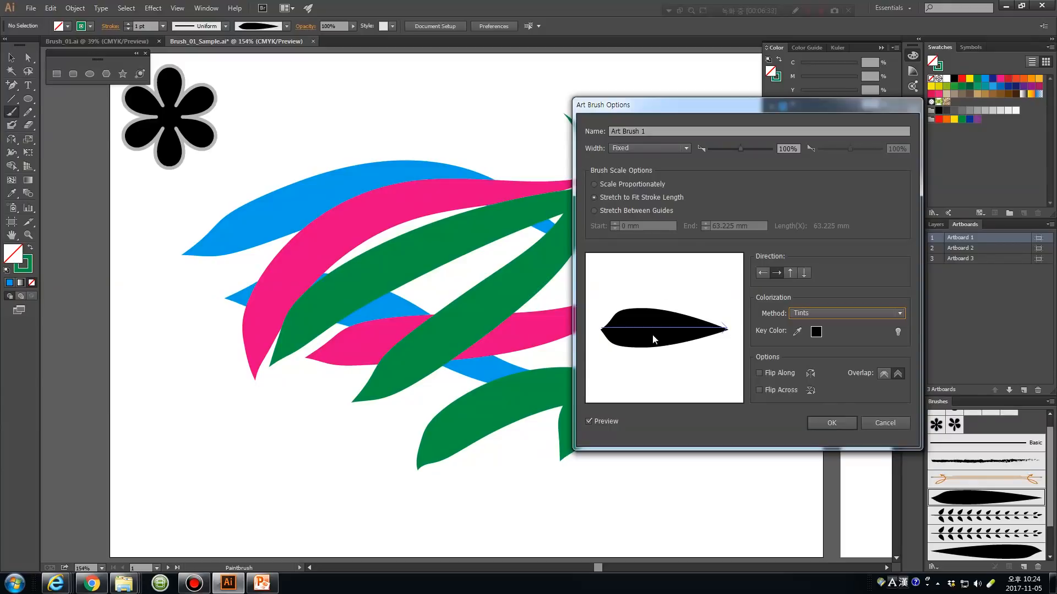
Preview Flip Along and Flip Across, turn both off again, and apply the brush options to the existing strokes.
{"action": "left_click", "coordinate": [794, 373]}
{"action": "left_click", "coordinate": [781, 390]}
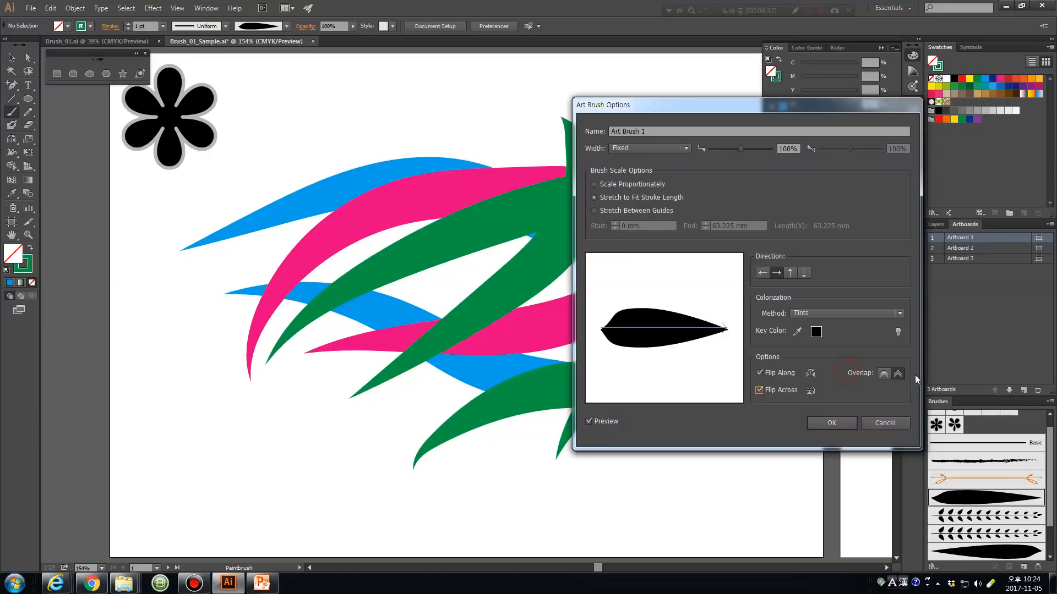
{"action": "left_click", "coordinate": [760, 374]}
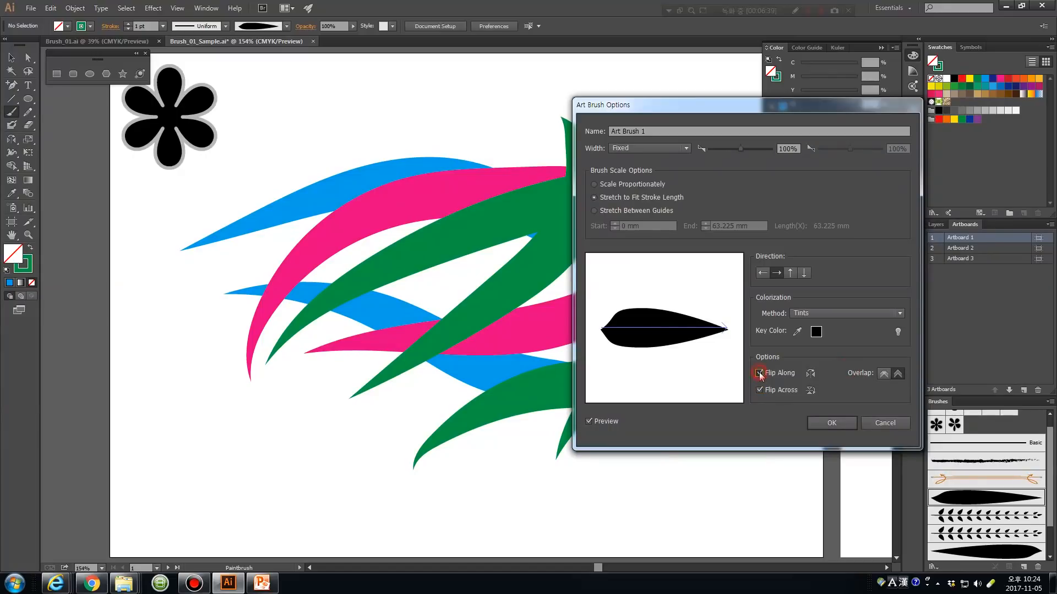
{"action": "left_click", "coordinate": [786, 391]}
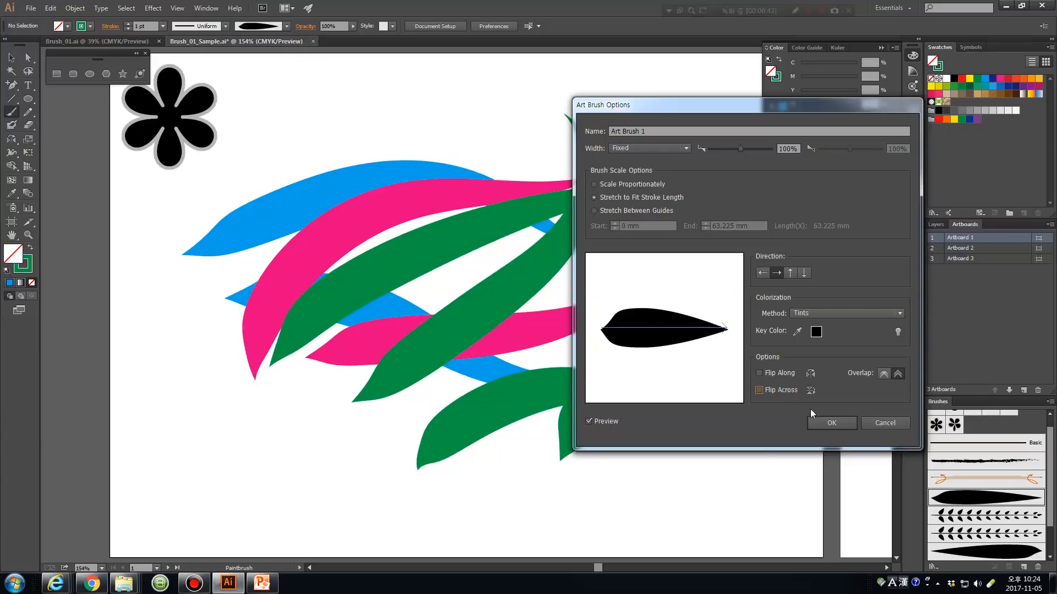
{"action": "left_click", "coordinate": [828, 423]}
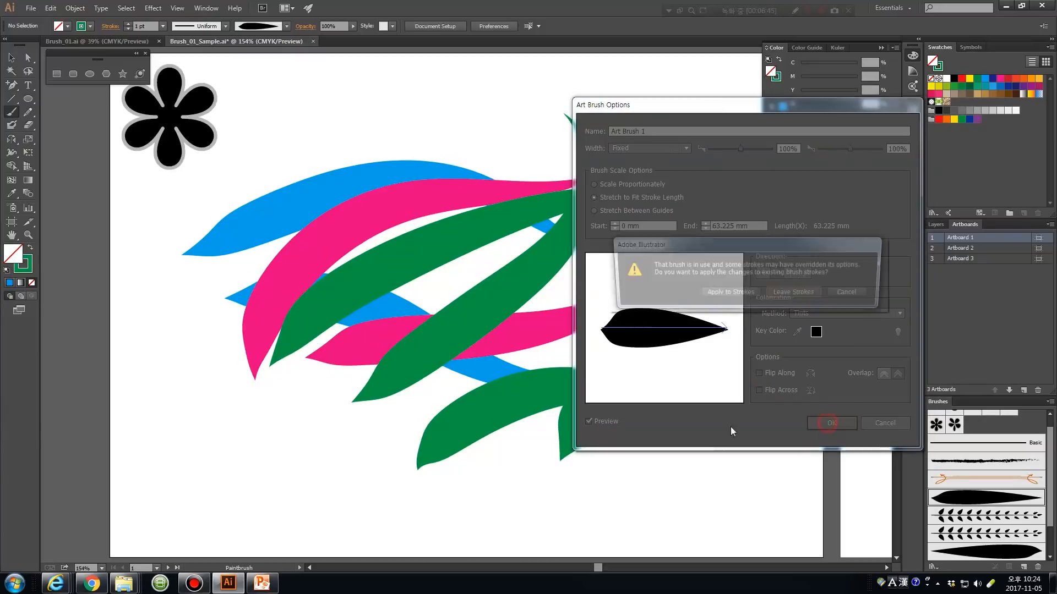
{"action": "key", "text": "Return"}
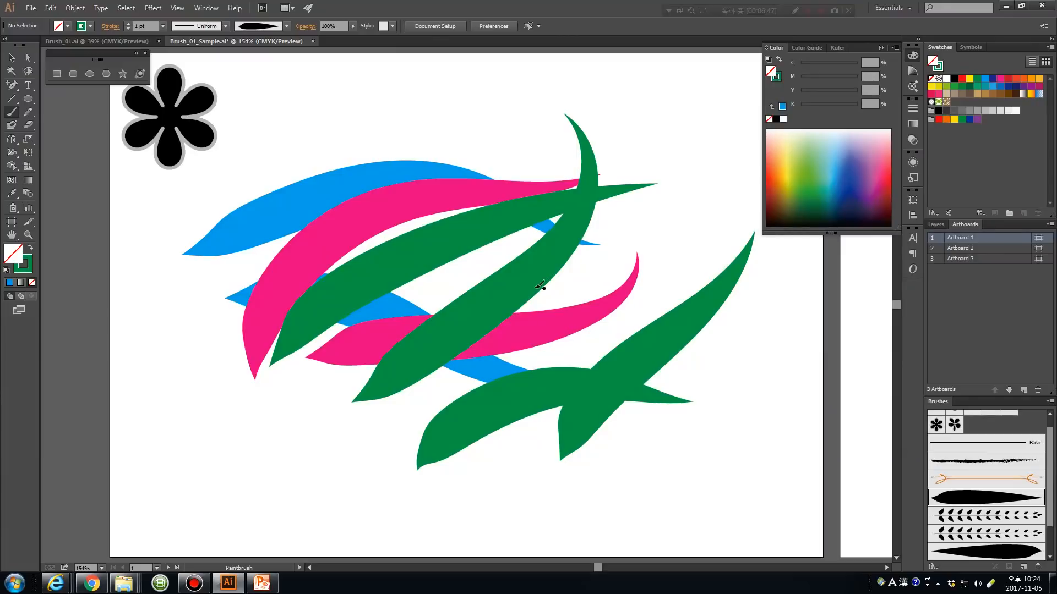
Delete all the painted leaf strokes, keeping only the flower.
{"action": "left_click", "coordinate": [12, 57]}
{"action": "left_click_drag", "start_coordinate": [507, 113], "coordinate": [237, 447]}
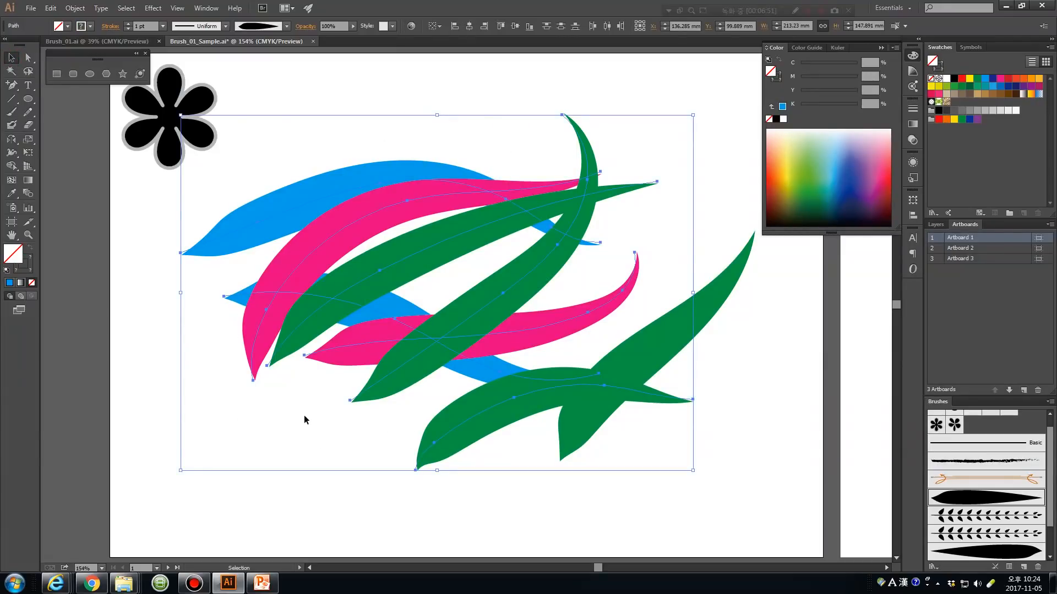
{"action": "key", "text": "Delete"}
{"action": "left_click", "coordinate": [633, 358]}
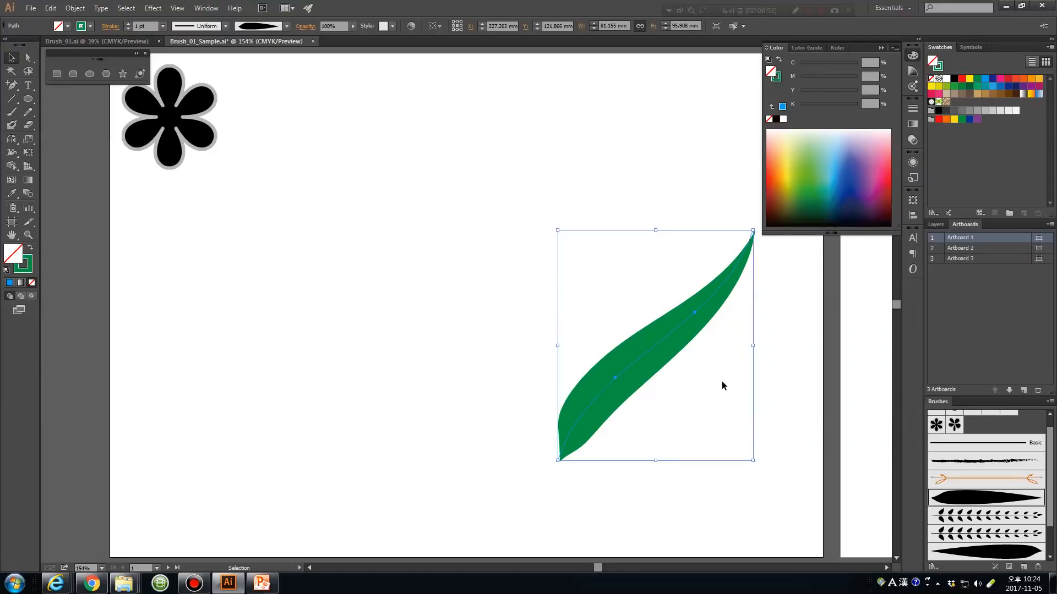
{"action": "key", "text": "Delete"}
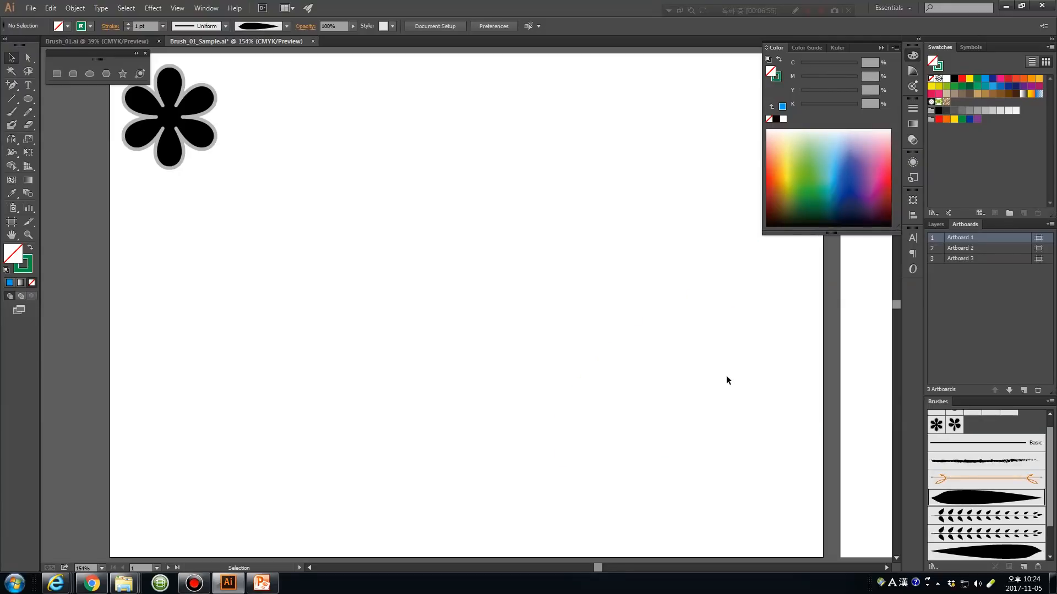